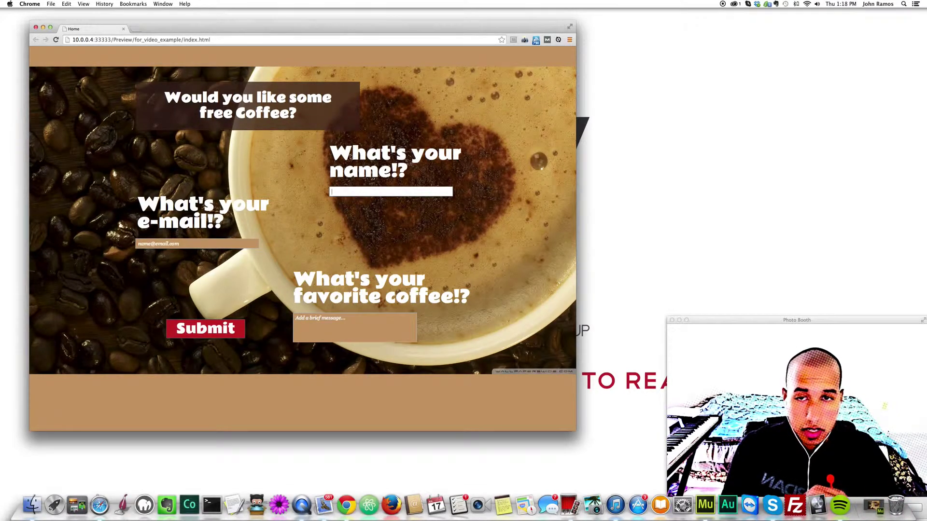
Examine the coffee form's heading, name label and name field, checking the field's normal, hover and focused styling
key("Tab")
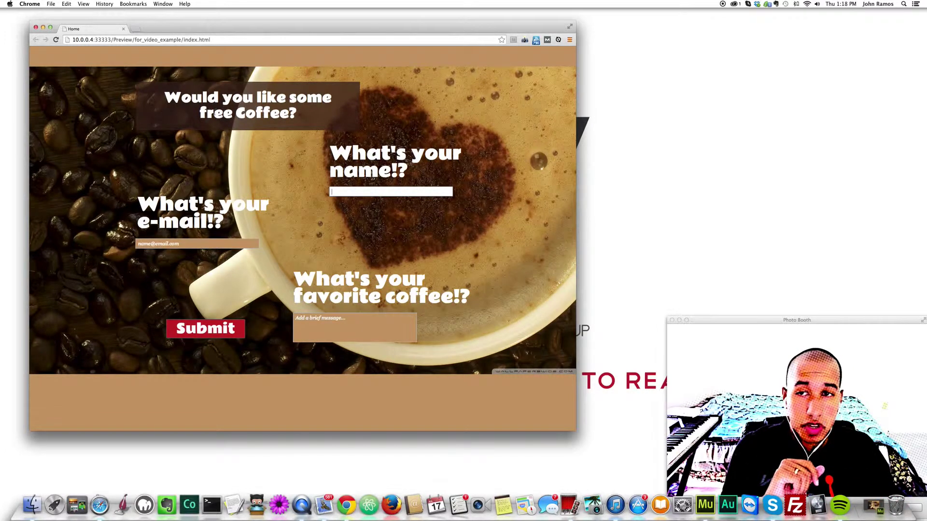
left_click_drag(200, 116, 279, 115)
left_click(307, 113)
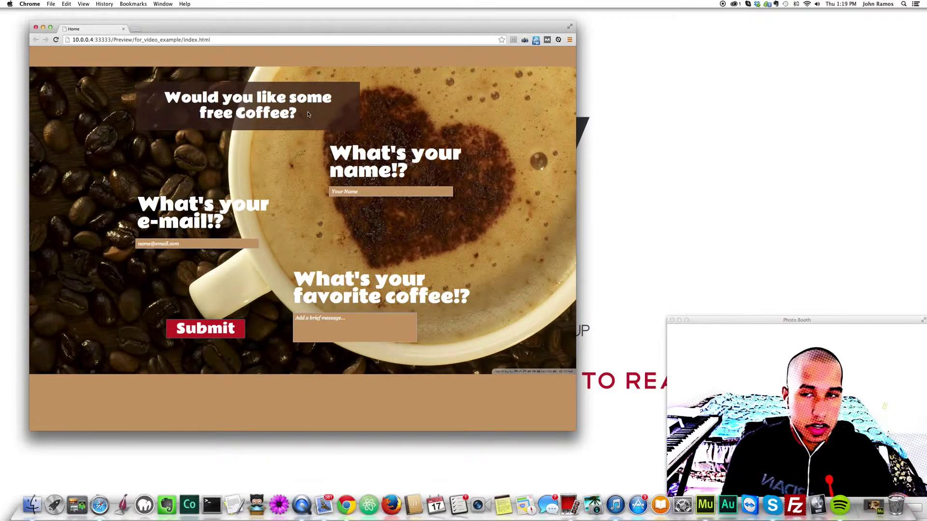
left_click(333, 192)
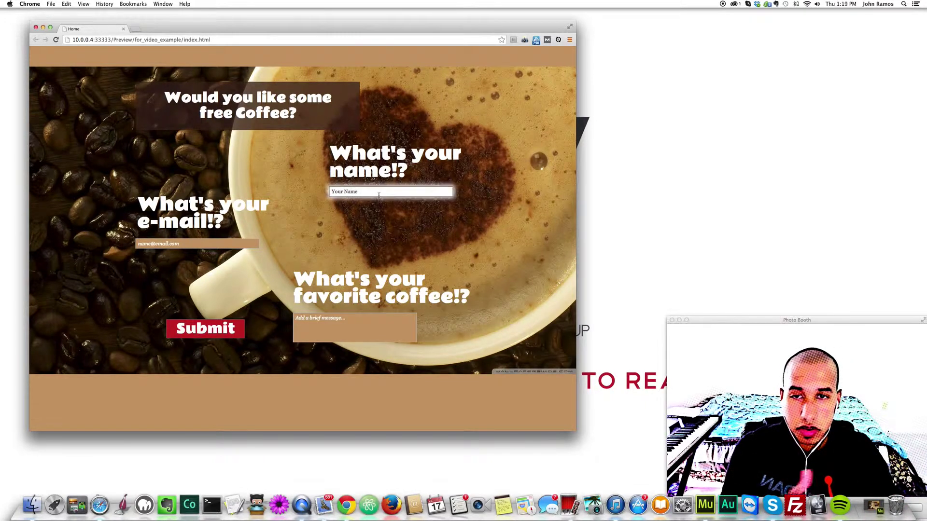
left_click(330, 202)
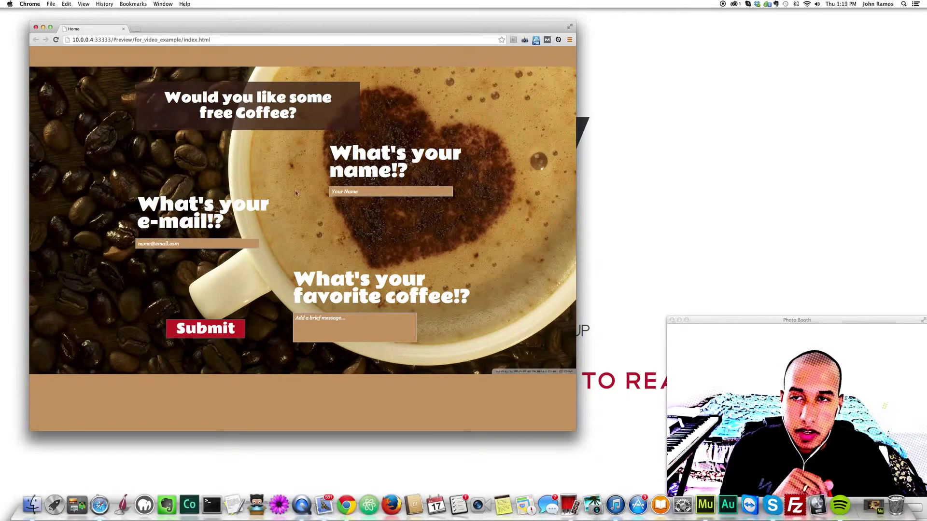
left_click_drag(168, 98, 295, 114)
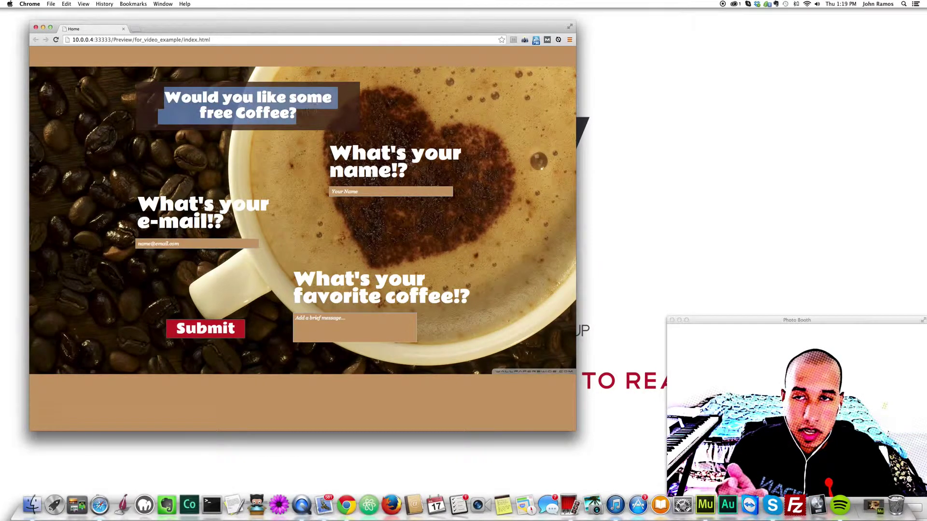
left_click(159, 97)
left_click_drag(182, 97, 207, 96)
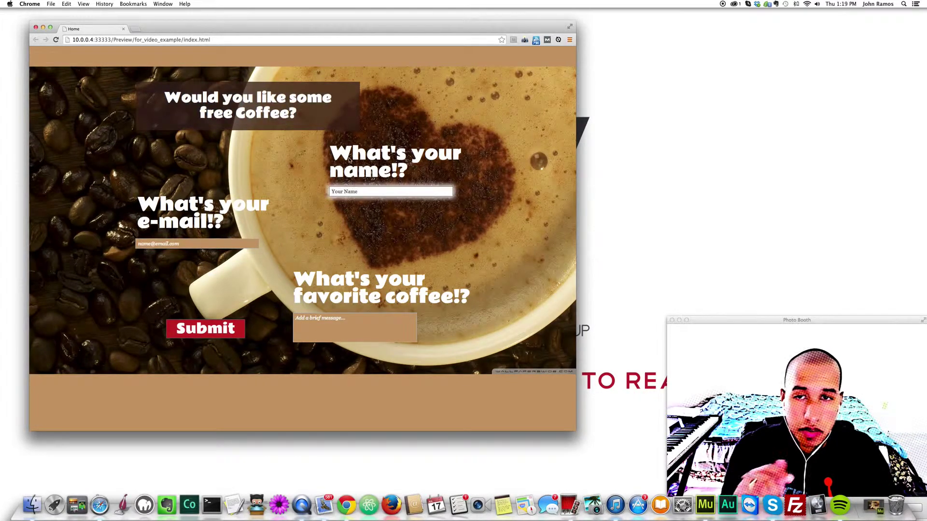
left_click_drag(330, 154, 427, 170)
left_click(366, 191)
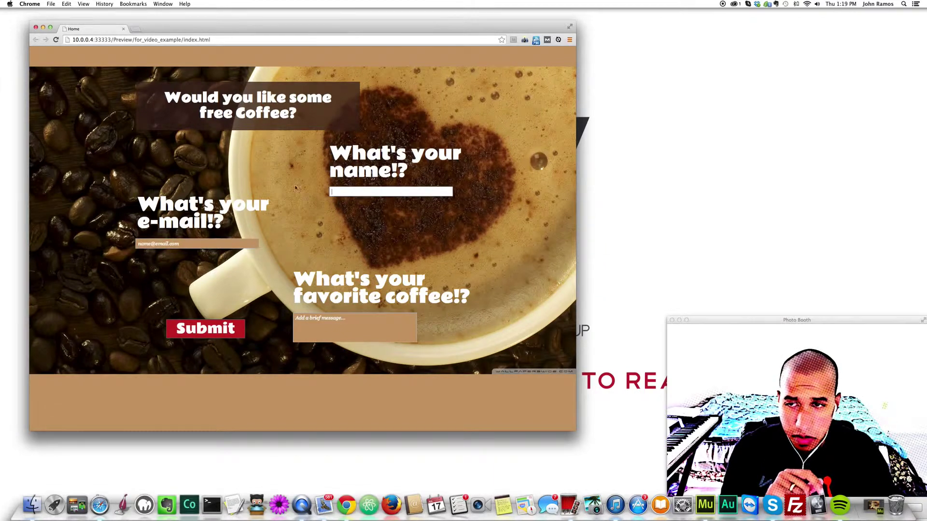
Examine the e-mail and favorite coffee labels and fields, the Submit button and the focused name field
left_click_drag(131, 200, 222, 216)
left_click(226, 240)
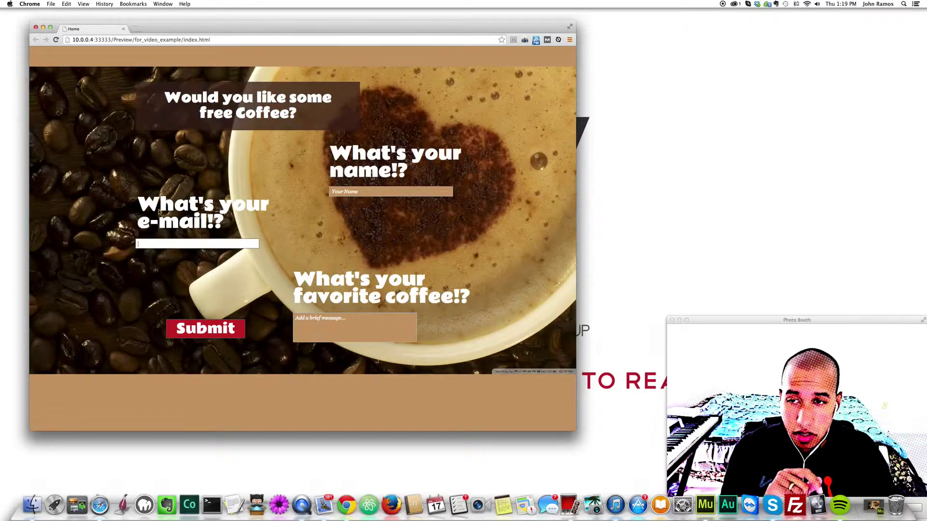
left_click(186, 244)
left_click(386, 261)
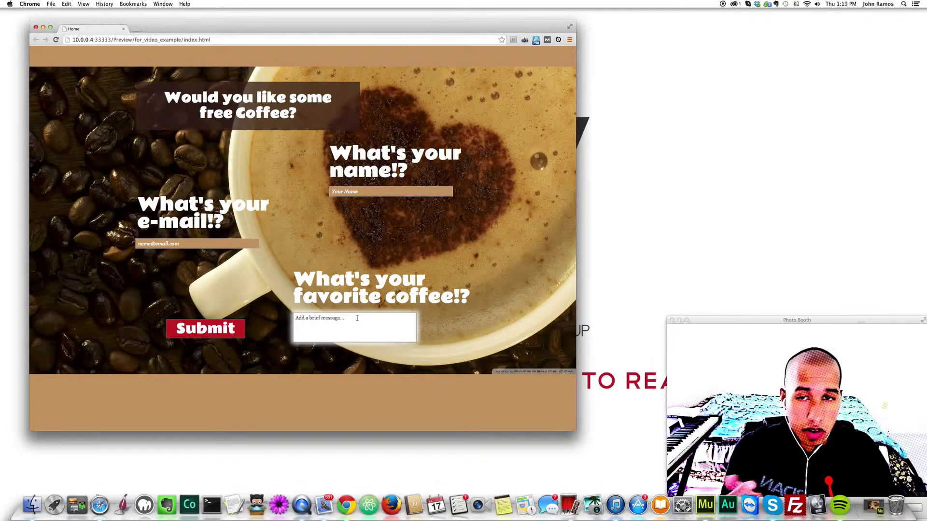
left_click(226, 325)
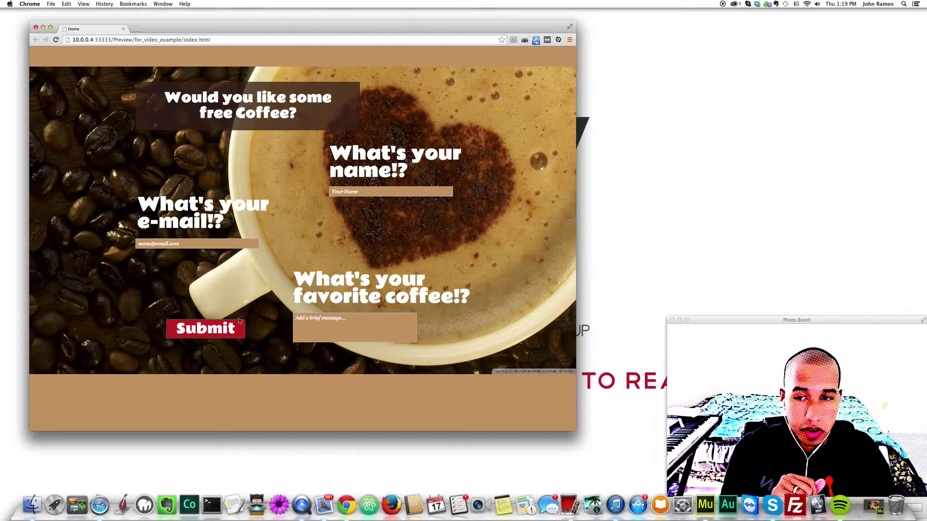
left_click(367, 192)
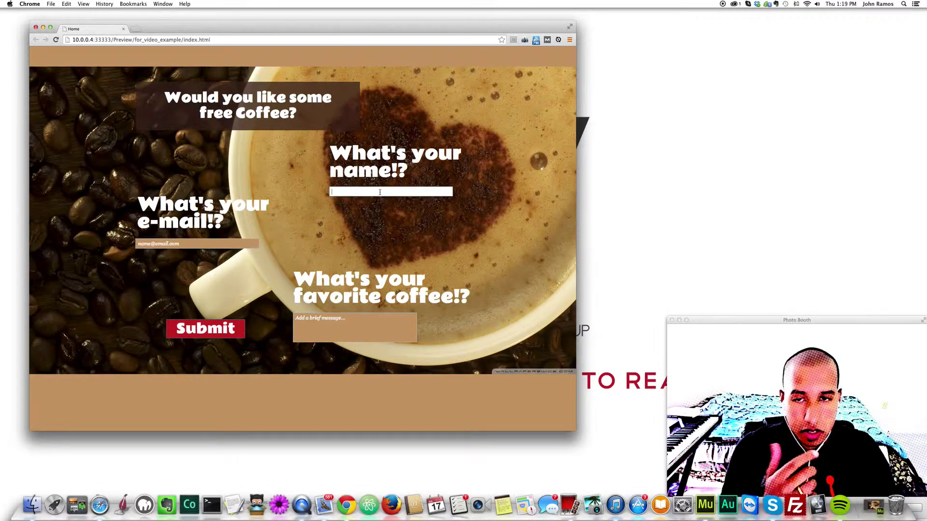
left_click(294, 245)
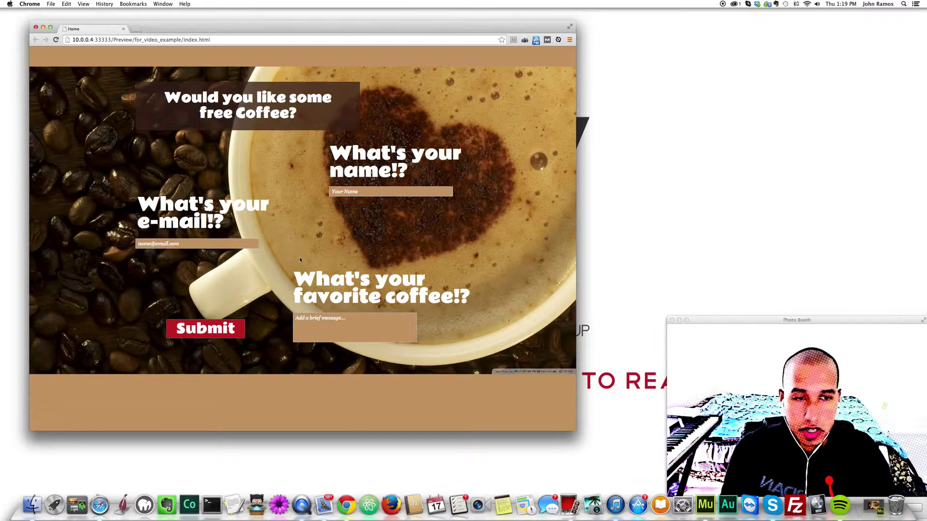
Submit the form empty, dismiss the alert and check the error styling of the favorite coffee and name fields
left_click(208, 332)
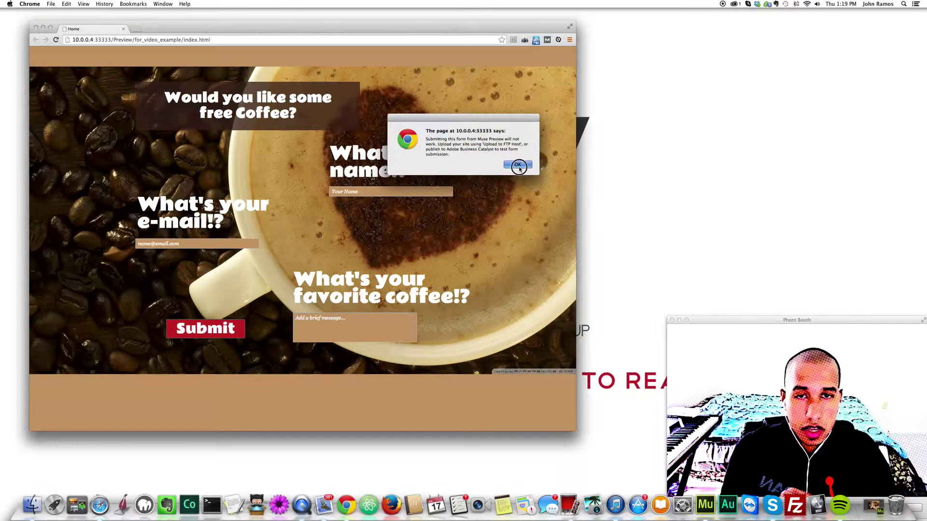
left_click(517, 164)
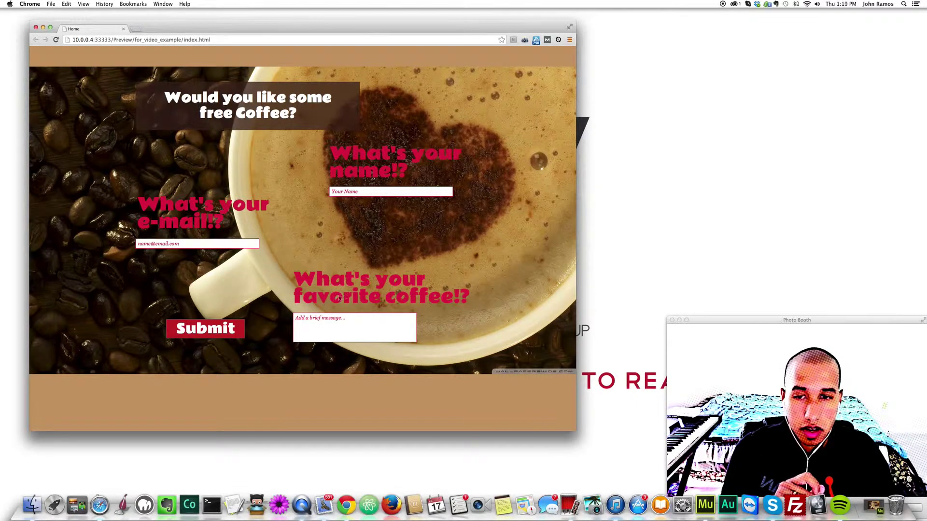
left_click(333, 326)
left_click(354, 192)
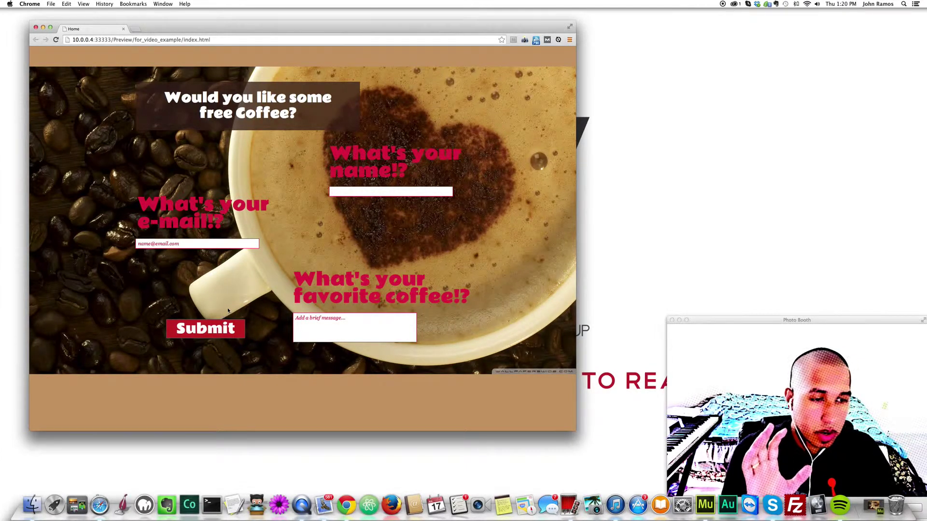
Submit the empty form again, move the alert aside to see the error styling, and dismiss it
left_click(169, 327)
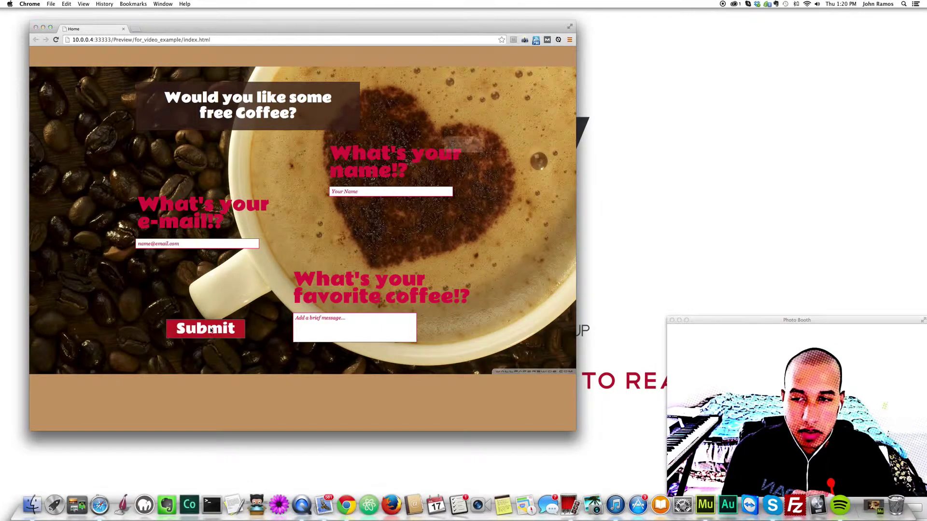
left_click_drag(471, 119, 452, 126)
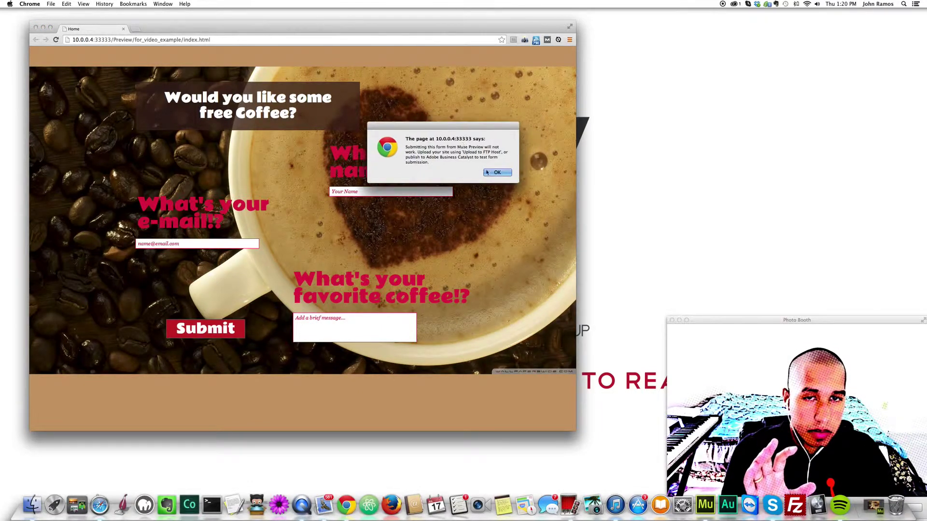
left_click(498, 172)
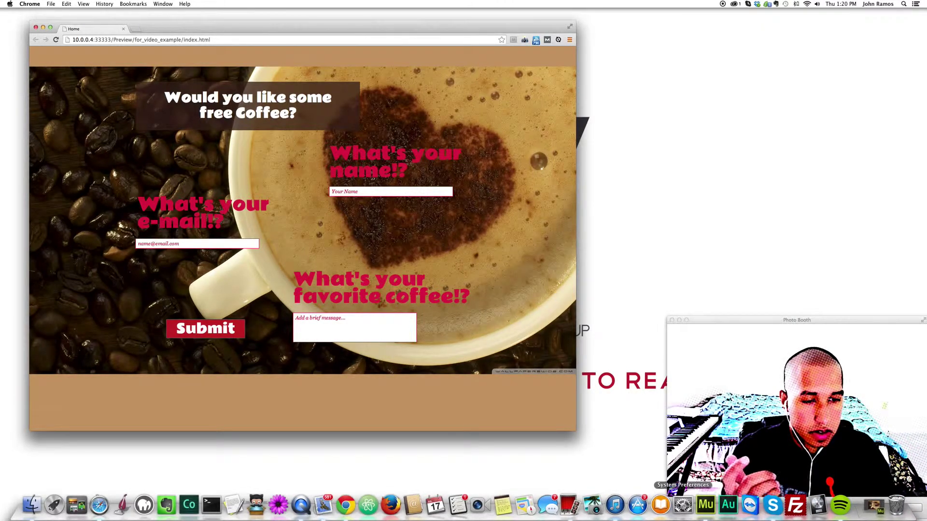
Switch to Adobe Muse, reposition its window and select the contact form on the example Home page
left_click(704, 500)
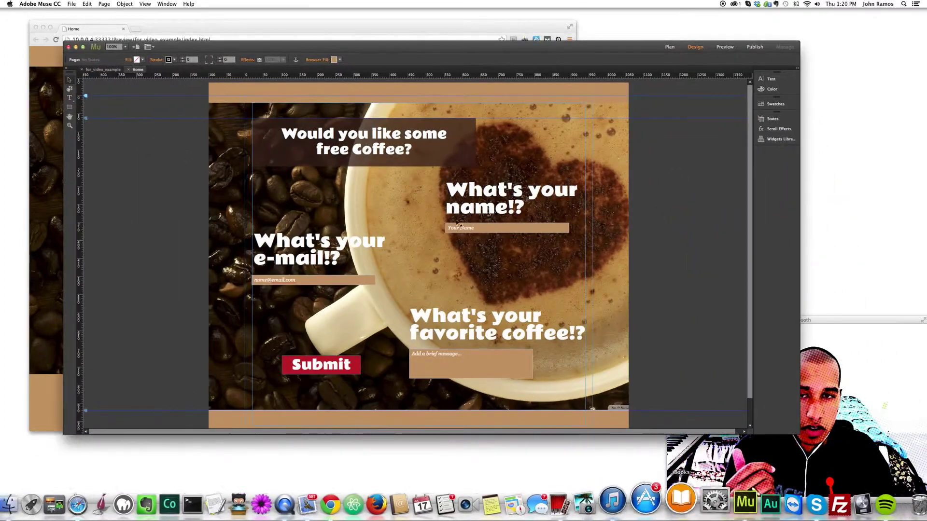
left_click_drag(313, 49, 259, 43)
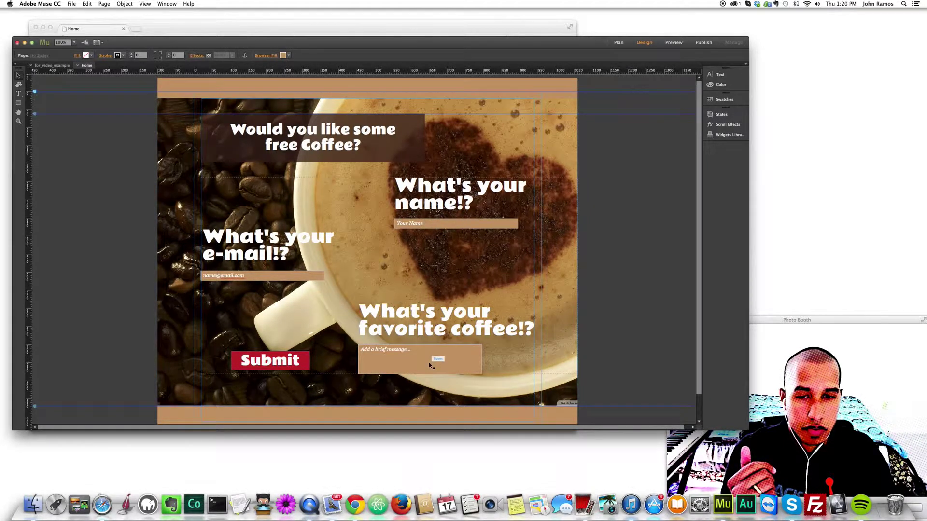
left_click(445, 350)
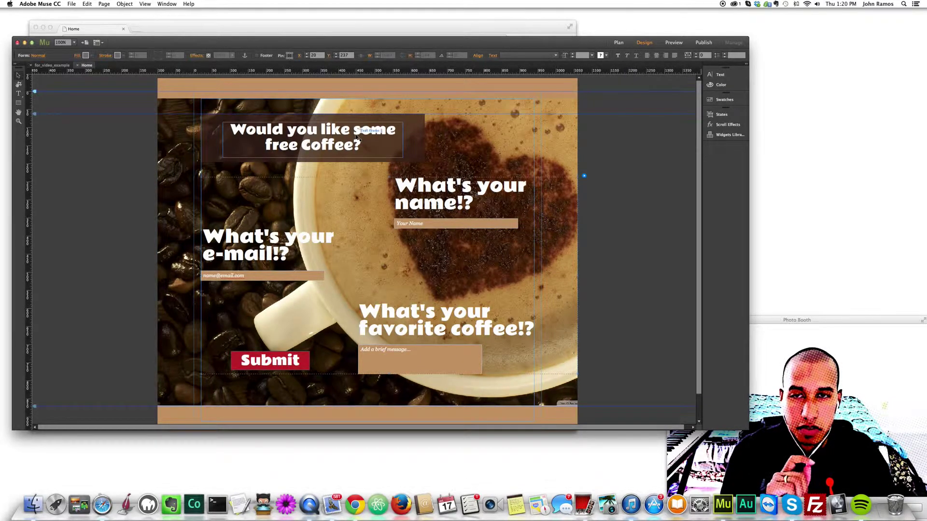
left_click(487, 42)
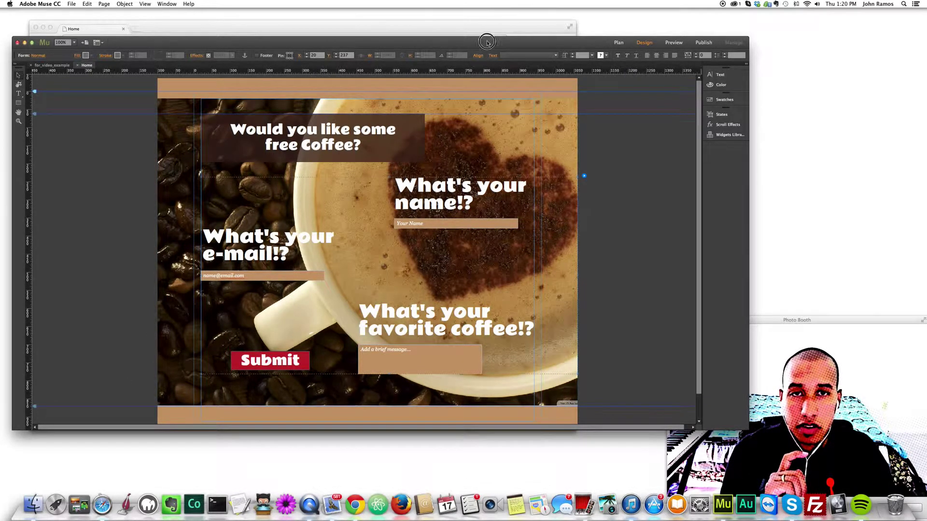
left_click_drag(487, 43, 515, 44)
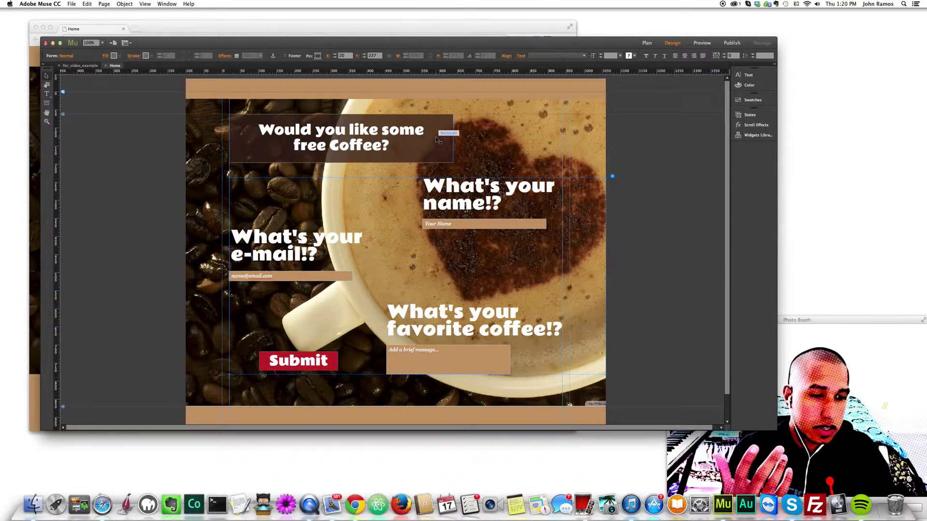
Create a new Desktop site with the default layout settings and open its Home page for design
left_click(76, 4)
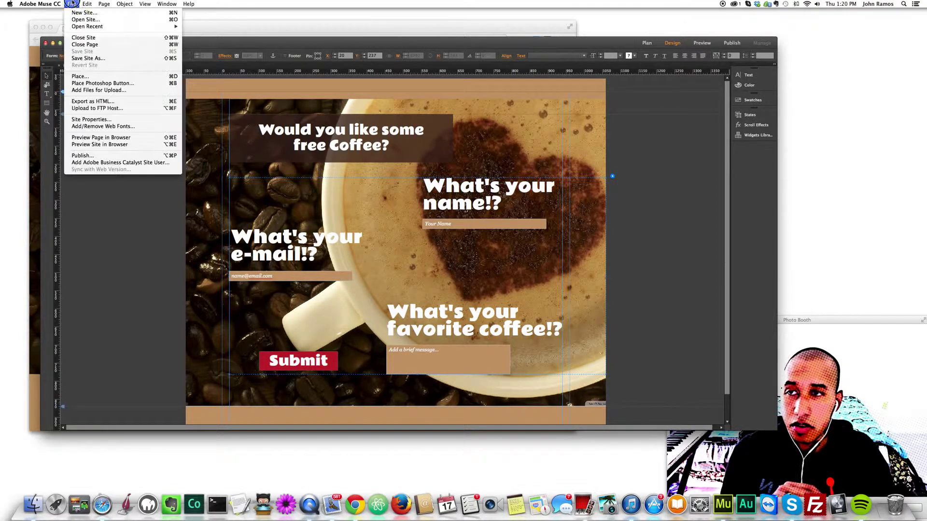
left_click(77, 13)
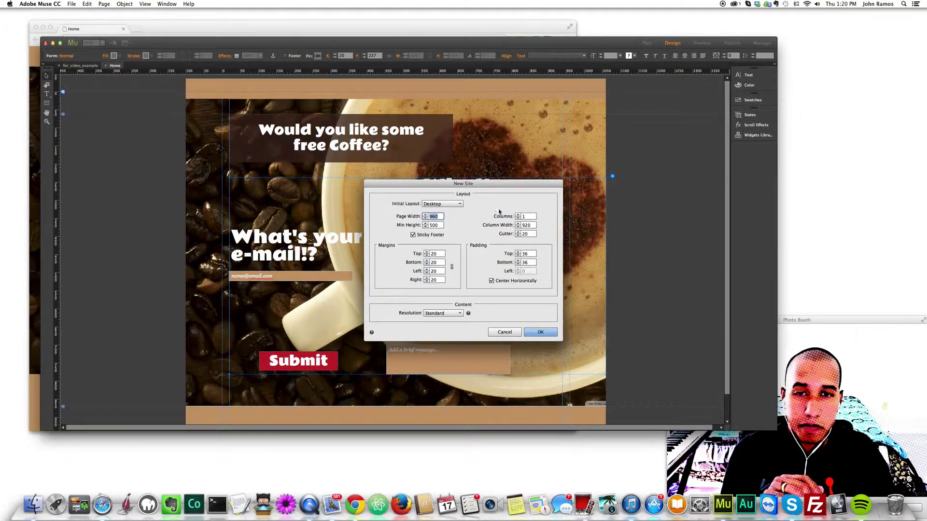
left_click(554, 332)
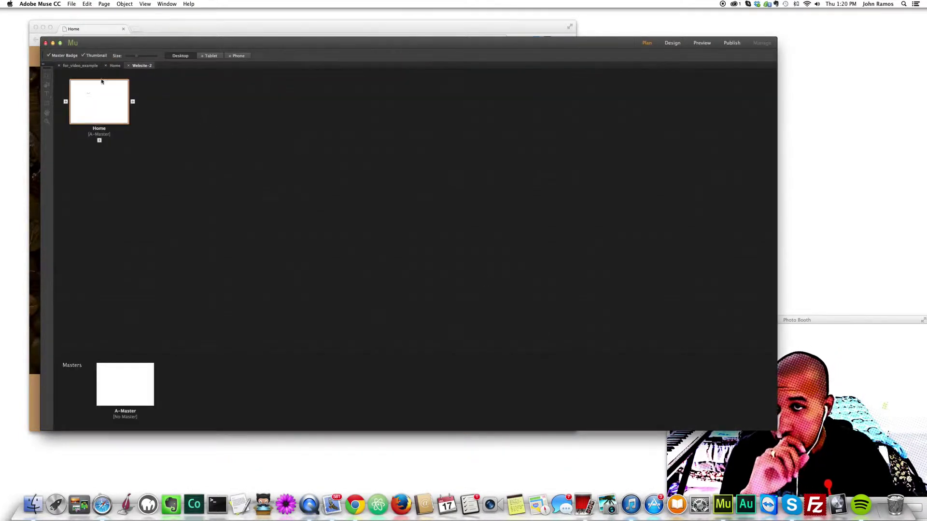
double_click(99, 101)
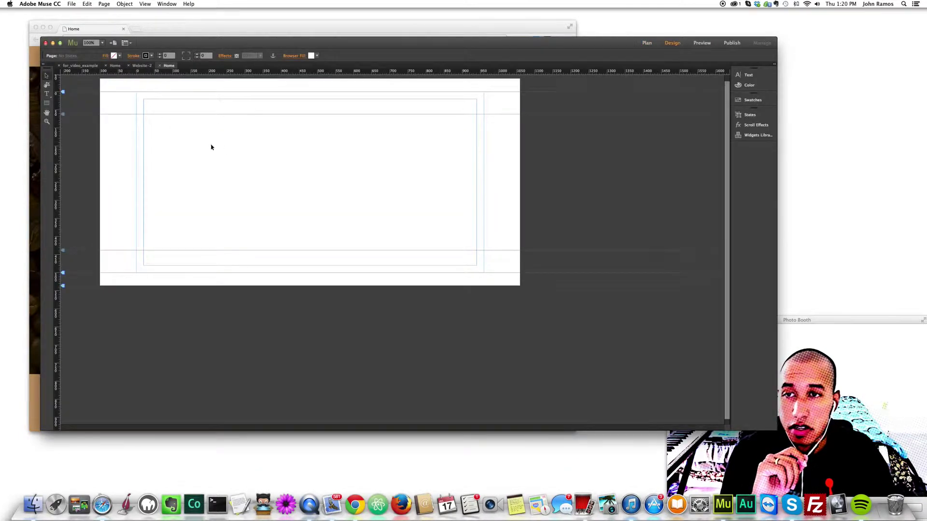
Draw a rectangle about 1160 by 850 px across the full width of the Home page and move it down to Y 20
left_click(47, 102)
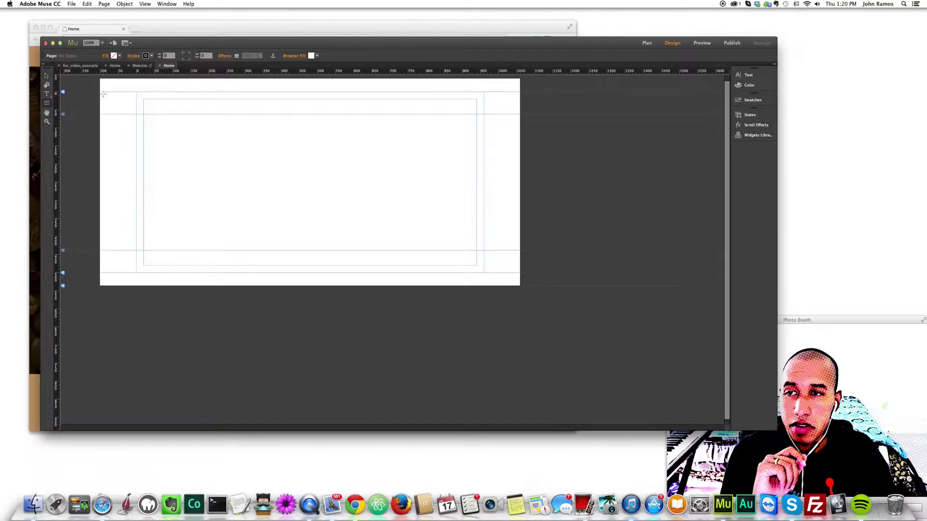
mouse_move(99, 91)
left_mouse_down()
mouse_move(464, 270)
mouse_move(517, 338)
mouse_move(518, 400)
left_mouse_up()
left_click(47, 77)
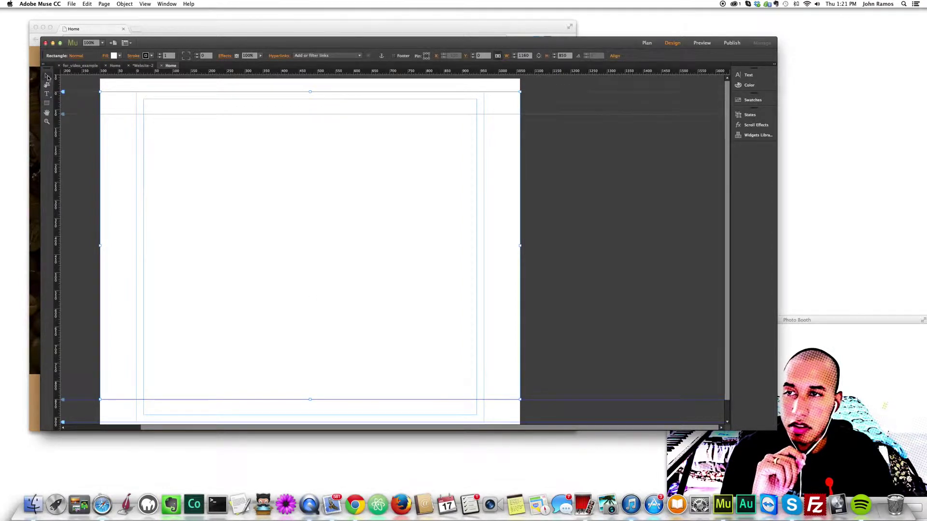
left_click_drag(219, 159, 218, 166)
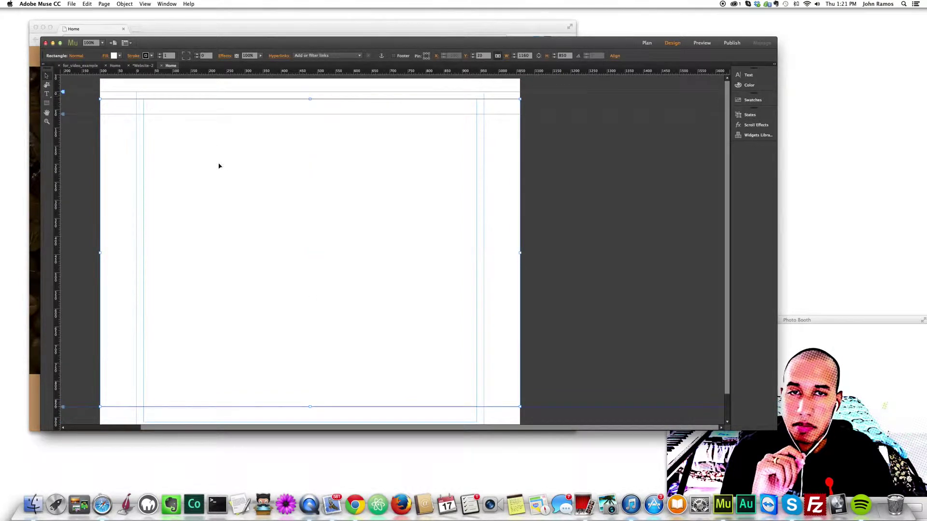
left_click(546, 192)
left_click(442, 194)
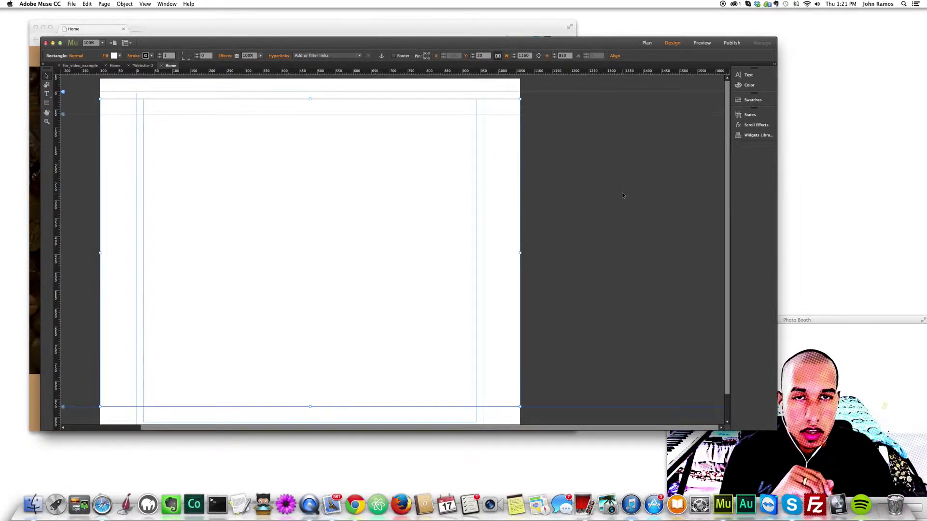
Set the rectangle's stroke to none and fill it with the JPG ending in "dab1b27_o" from the styling contact form folder
left_click(146, 56)
left_click(230, 66)
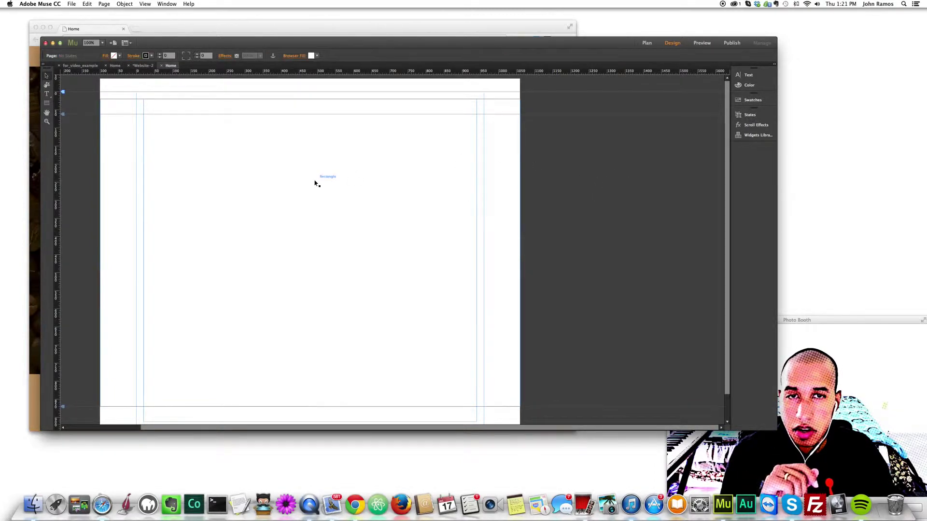
left_click(107, 57)
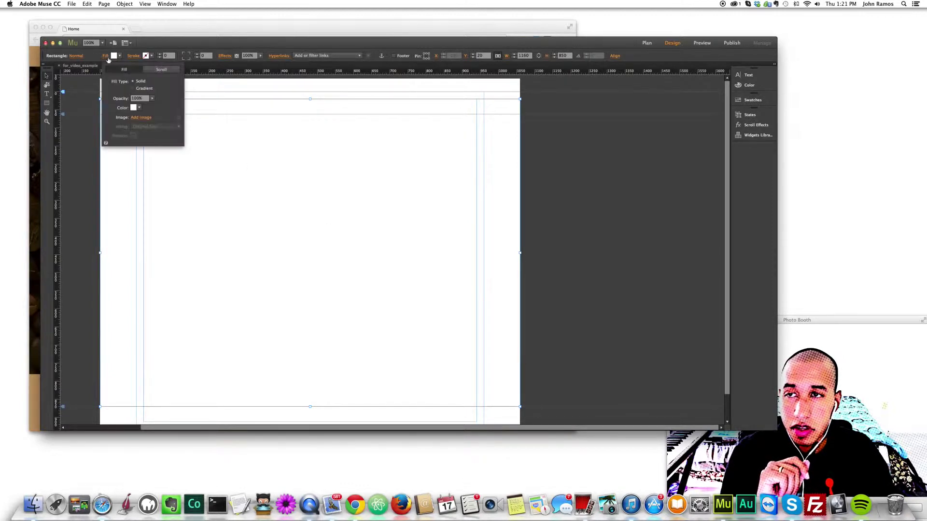
left_click(143, 117)
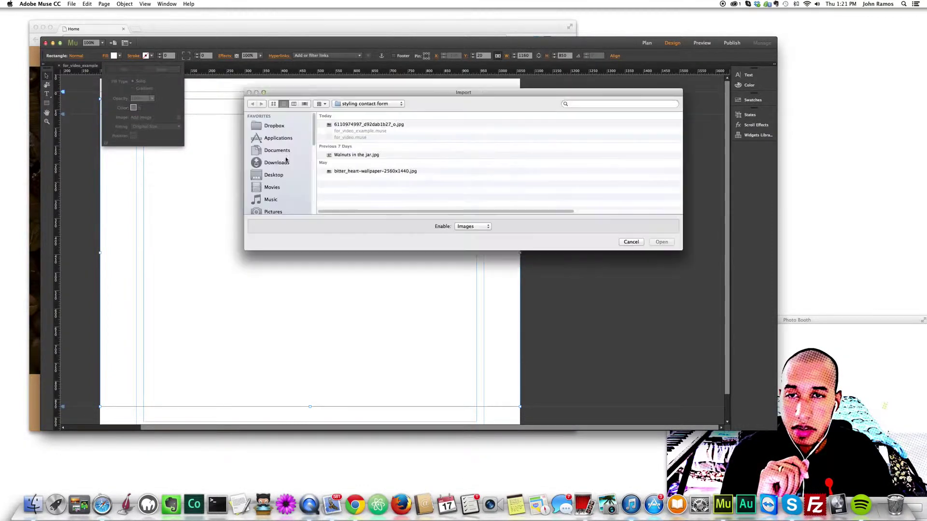
left_click(365, 125)
key("Return")
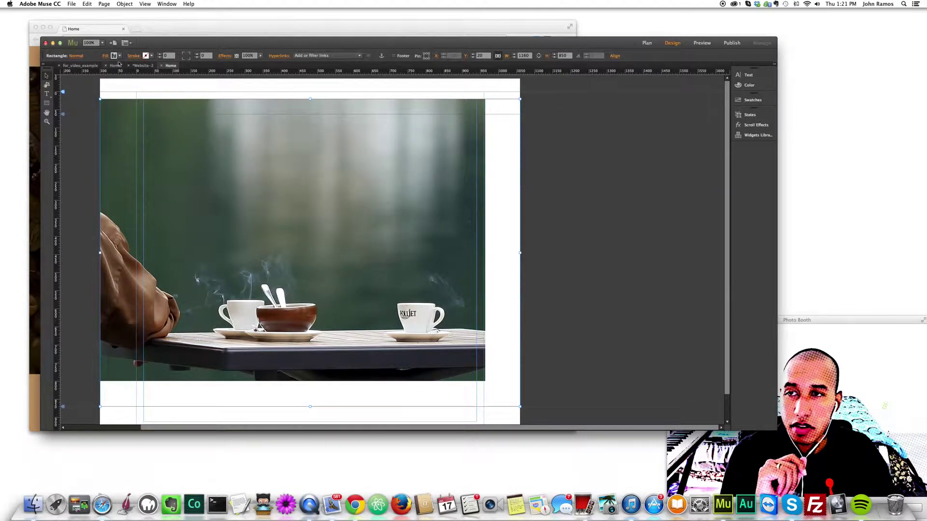
Replace the rectangle's fill image with bitter_heart-wallpaper-2560x1440.jpg and set its fitting to Scale To Fill
left_click(117, 56)
left_click(108, 58)
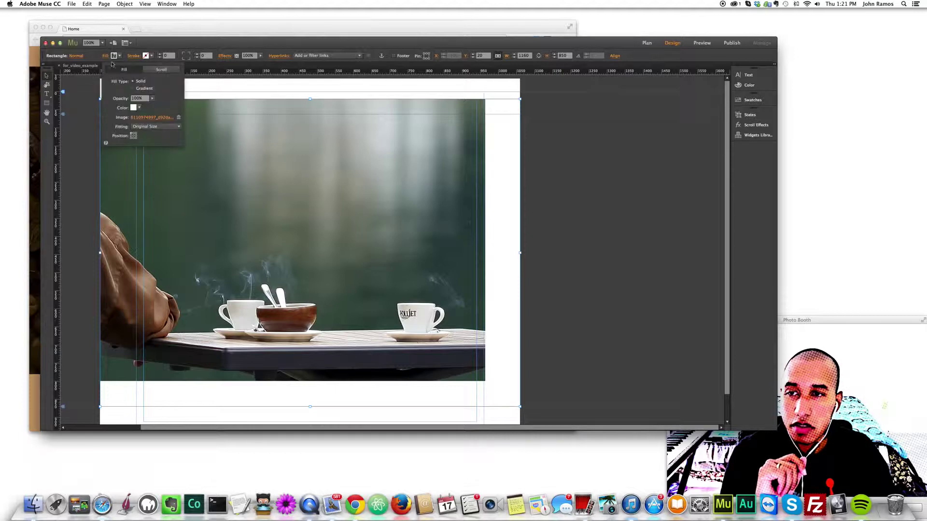
left_click(151, 118)
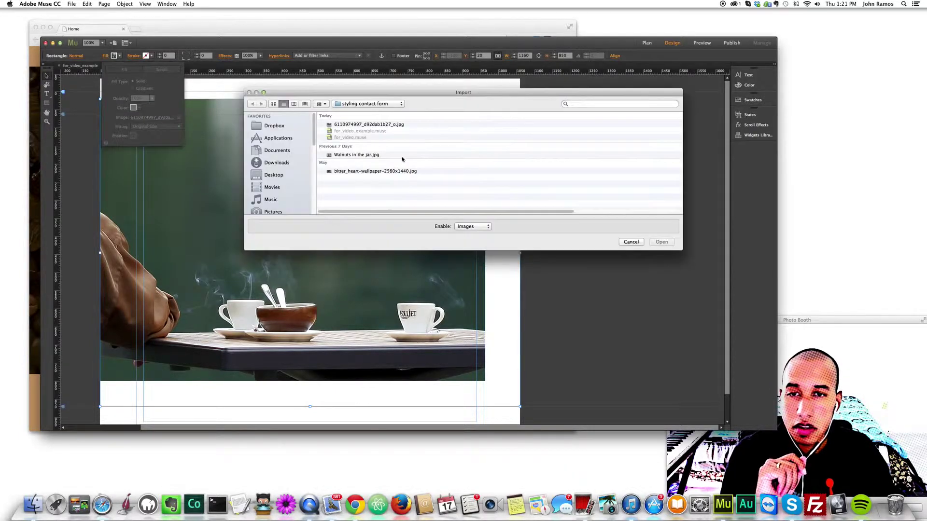
double_click(370, 171)
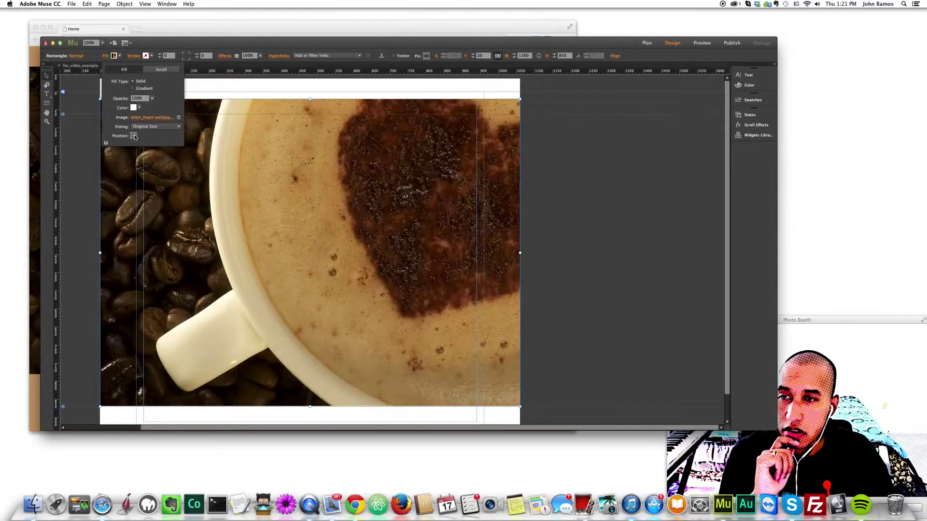
left_click(155, 127)
left_click(155, 133)
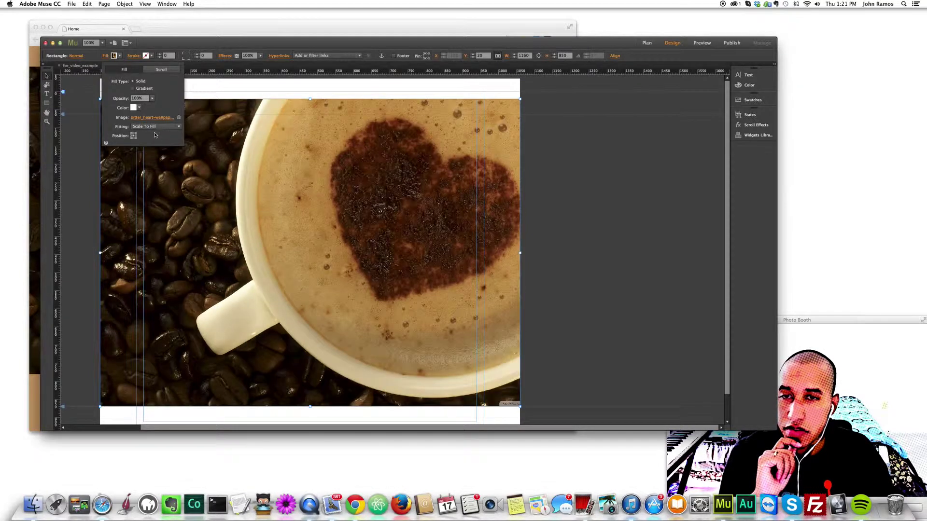
left_click_drag(321, 185, 321, 183)
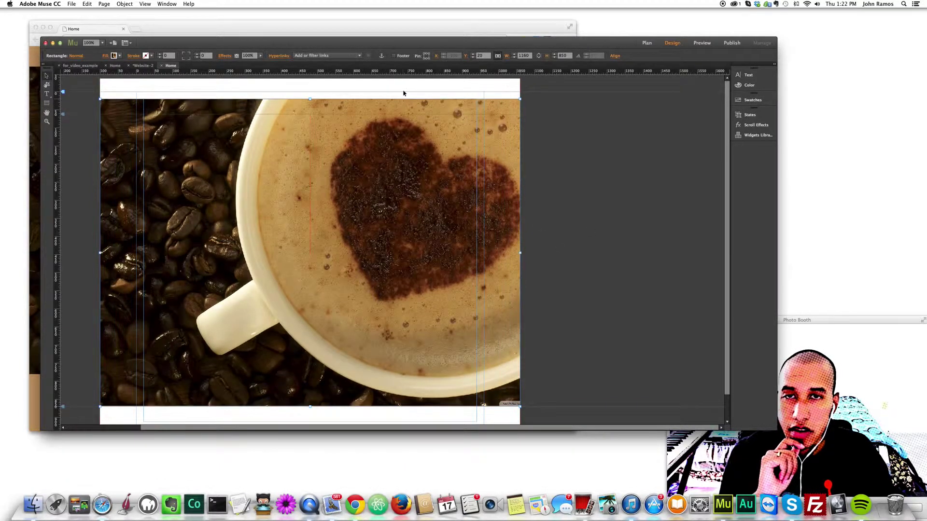
Set the page's browser fill to the tan swatch C69C6D
left_click(570, 123)
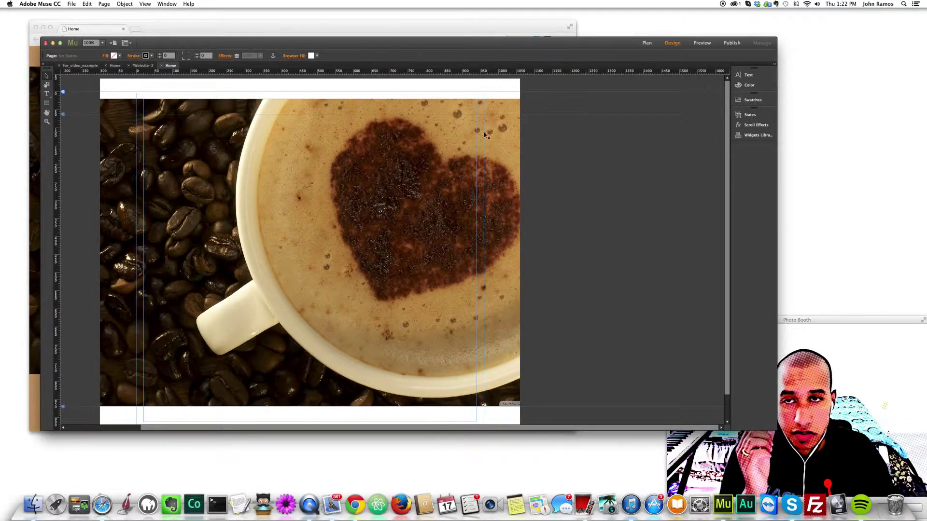
left_click(319, 56)
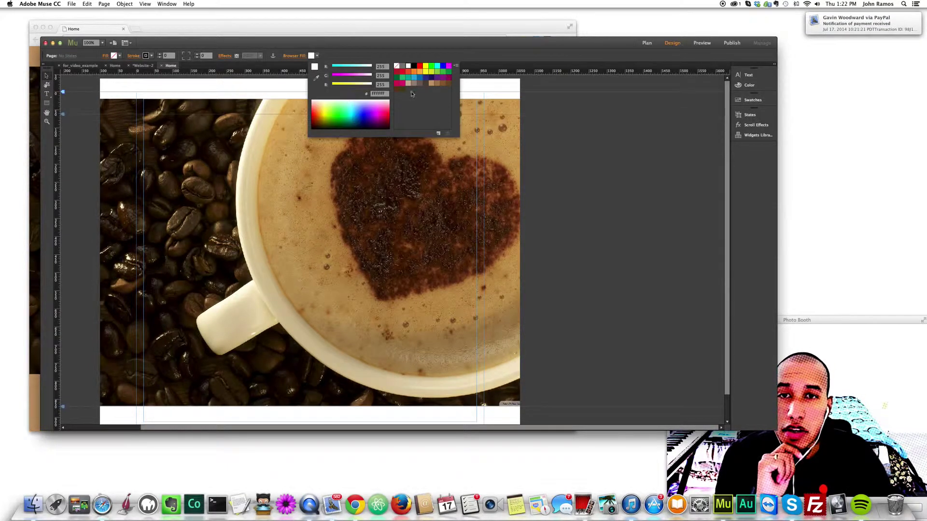
left_click(432, 84)
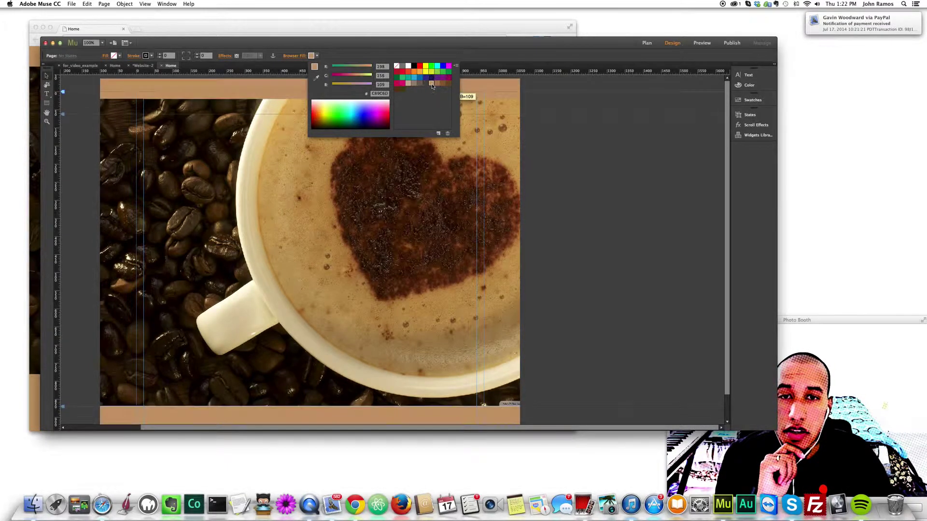
left_click(654, 215)
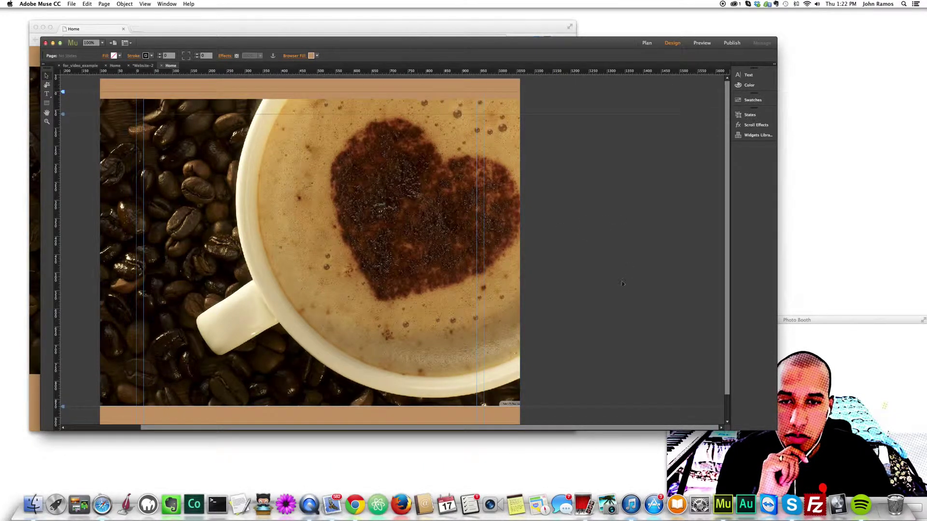
scroll(618, 291, "down", 2)
scroll(618, 292, "up", 2)
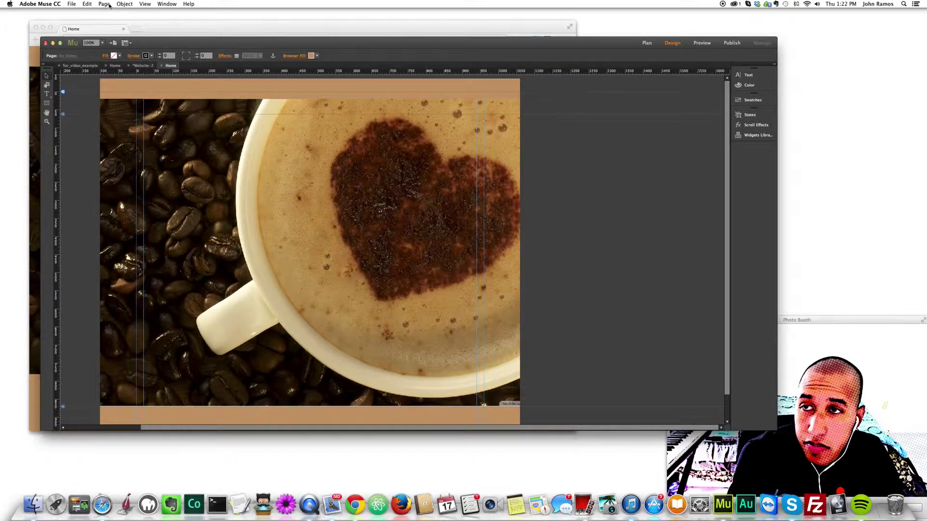
Insert a Simple Contact form widget on the page and move it to X 247, Y 375
left_click(124, 4)
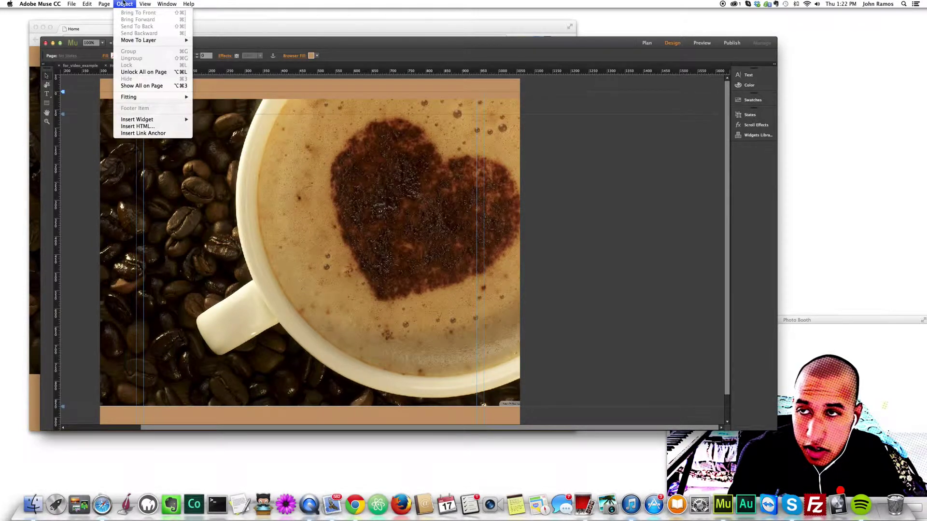
mouse_move(154, 120)
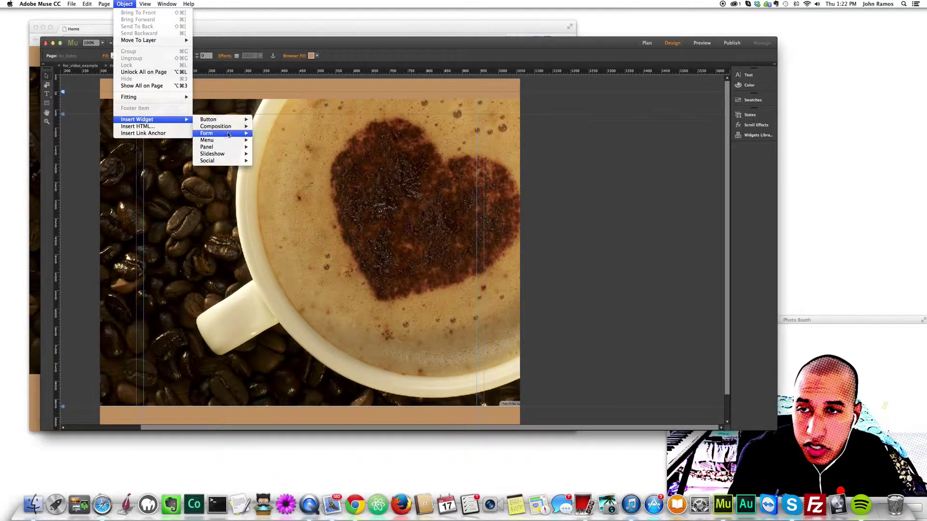
mouse_move(227, 135)
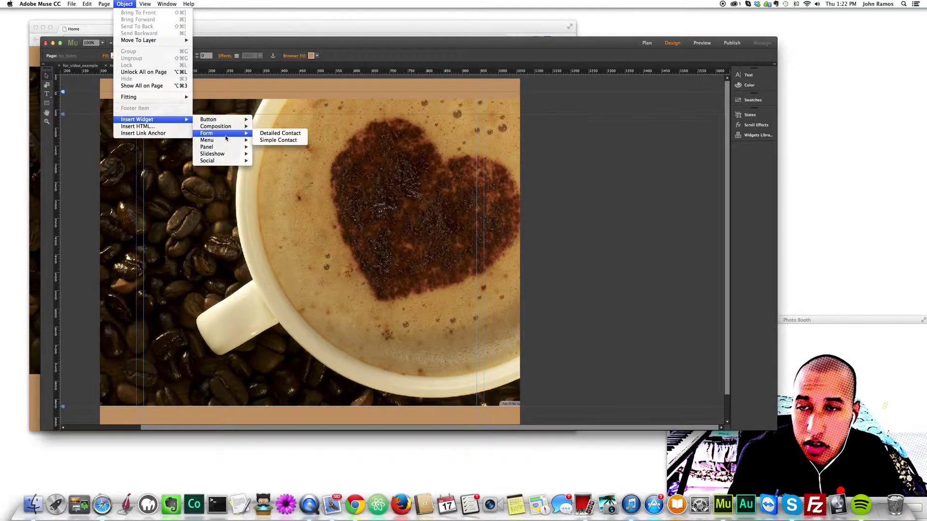
left_click(273, 141)
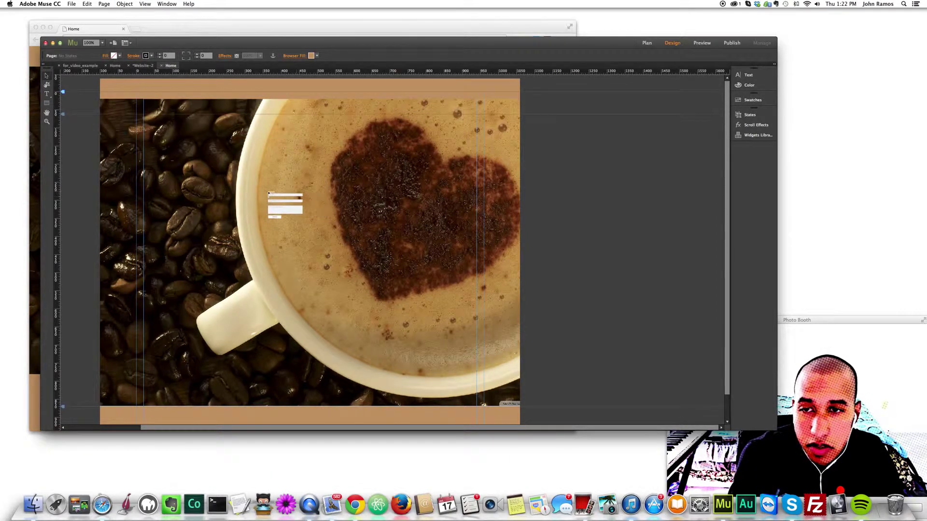
left_click(268, 192)
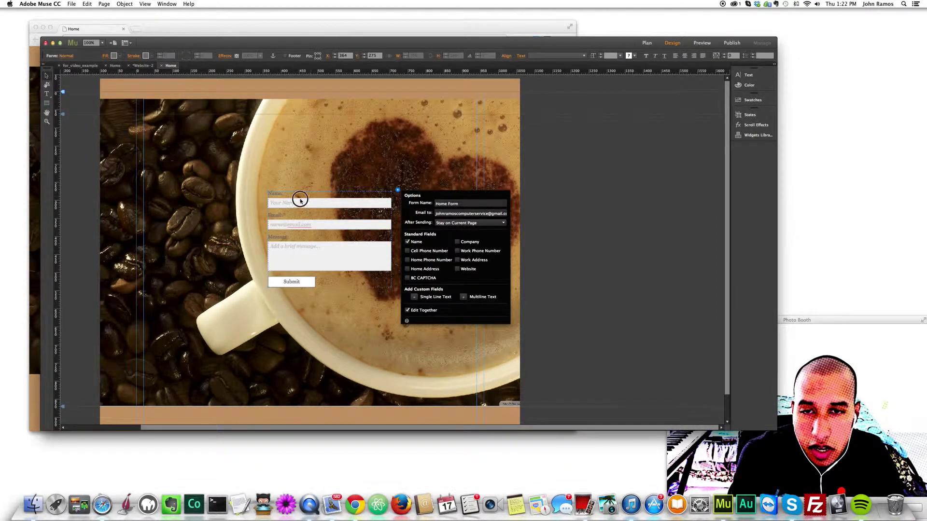
left_click_drag(300, 200, 286, 243)
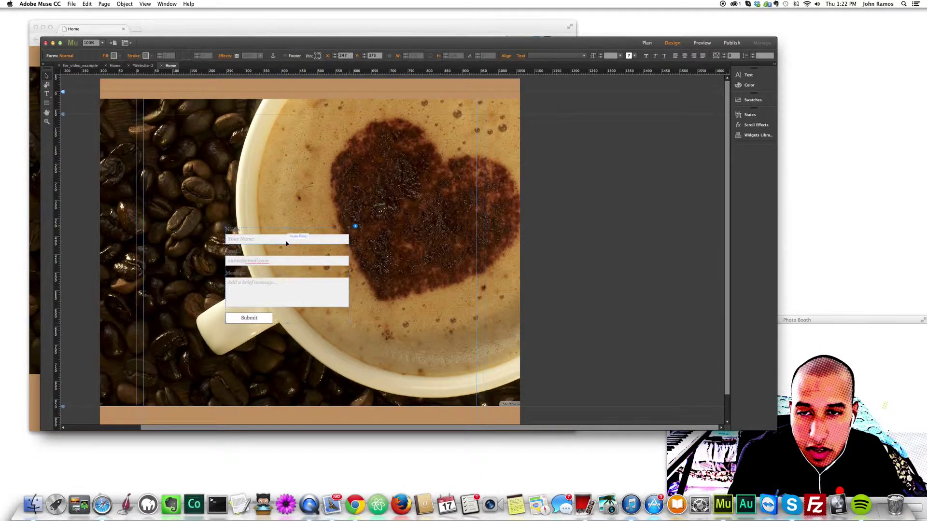
Move the Name field to X 600, Y 210, Email to X 20, Y 394, Message to about X 600, Y 590, and Submit to X 148, Y 640
left_click(295, 239)
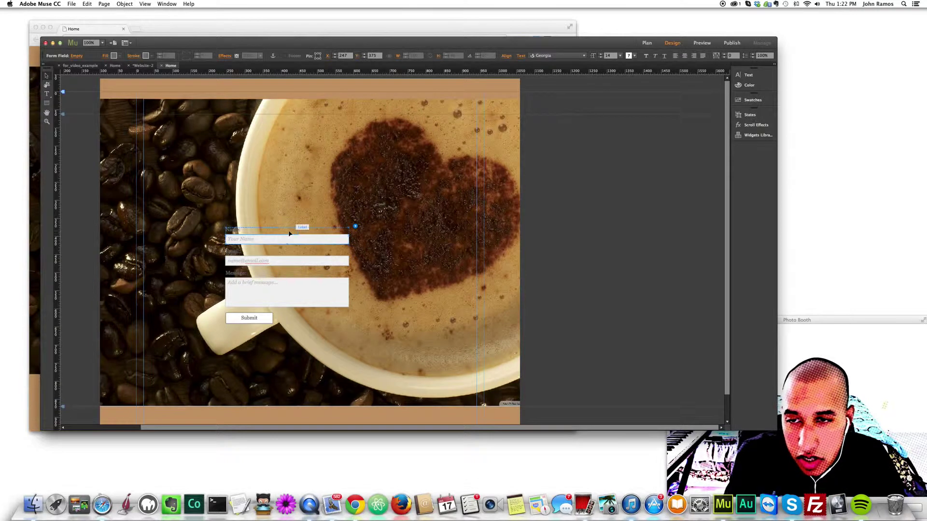
left_click(259, 259)
left_click(267, 281)
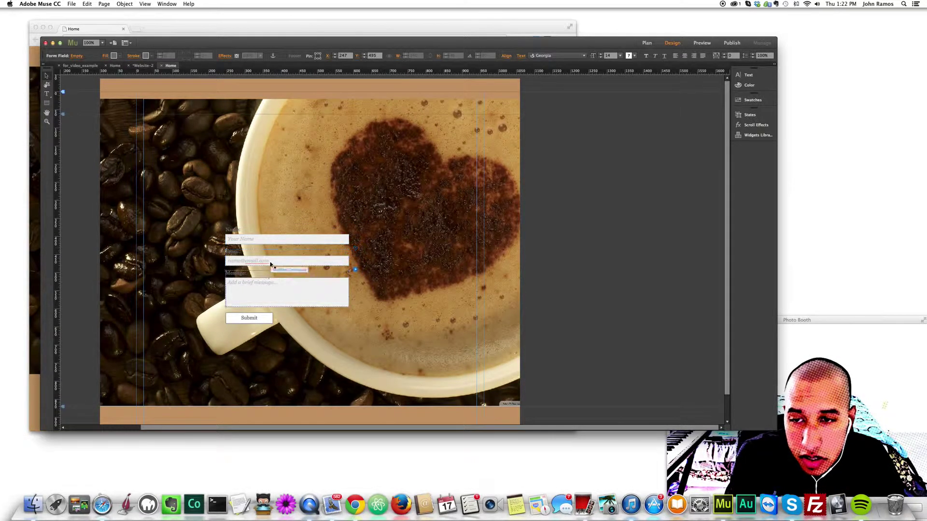
left_click(261, 236)
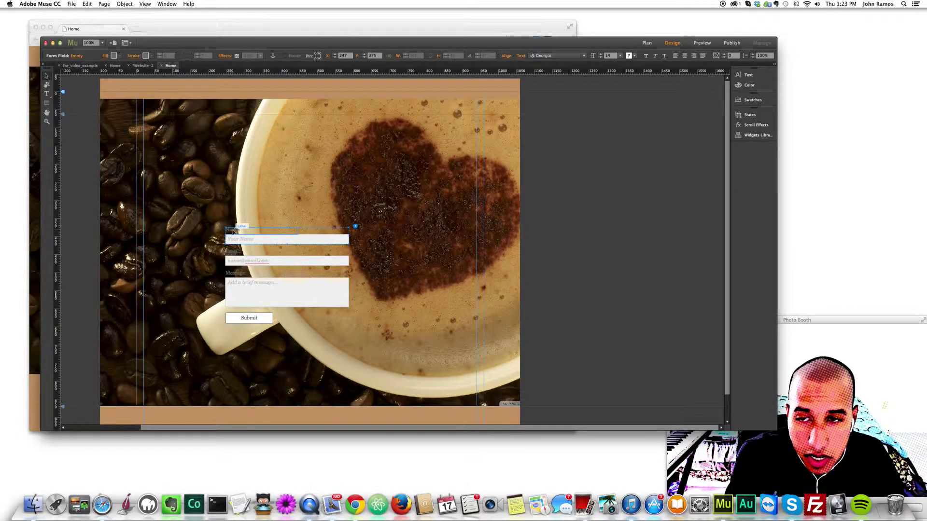
left_click_drag(241, 239, 371, 179)
left_click_drag(268, 265, 209, 247)
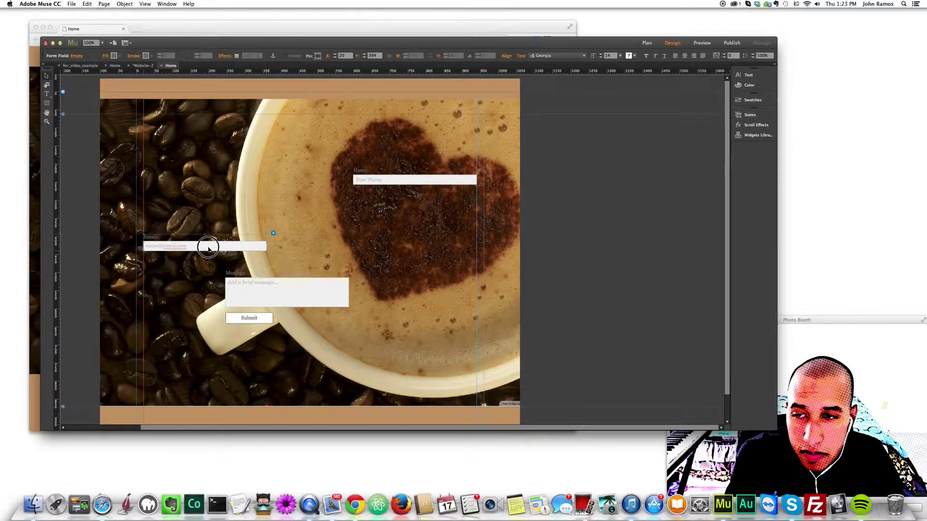
left_click_drag(268, 295, 379, 321)
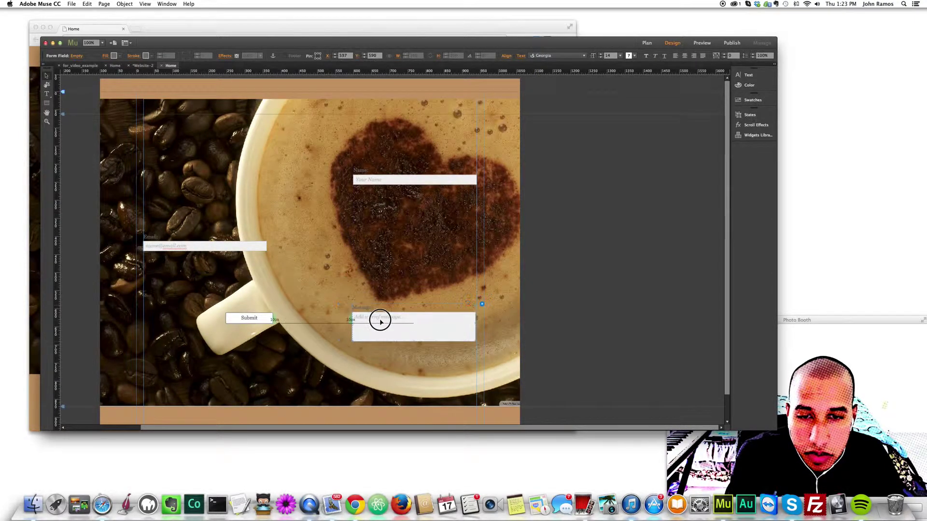
left_click(246, 317)
left_click_drag(255, 319, 220, 329)
left_click_drag(360, 224, 293, 269)
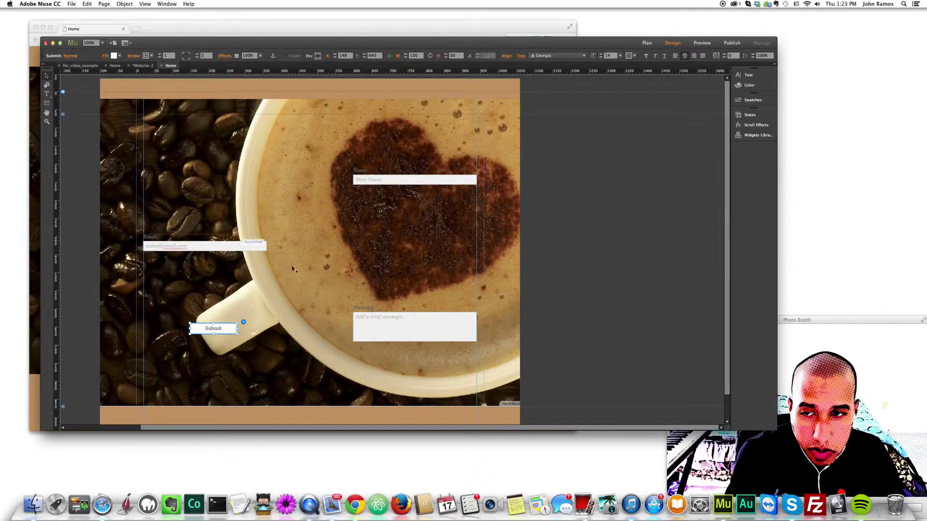
Set the Name label's text to size 36 in the Rammetto One web font
left_click(370, 172)
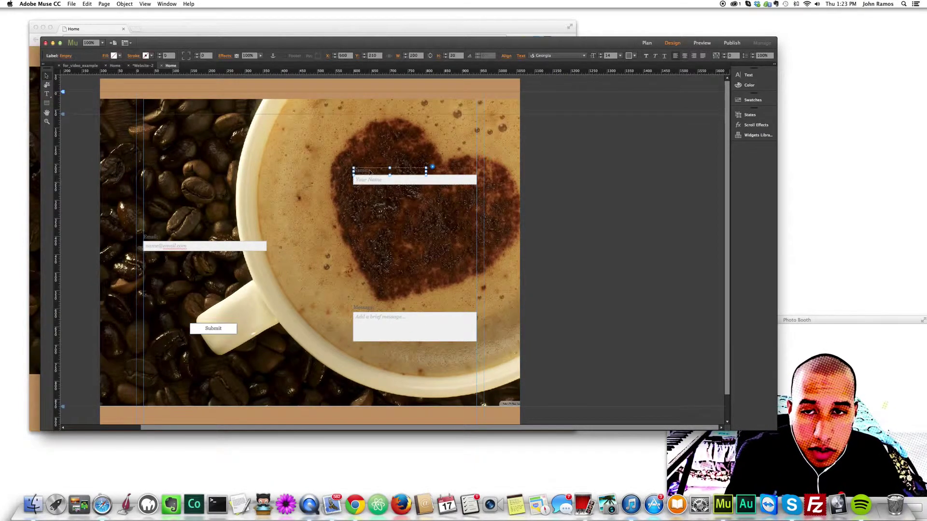
double_click(378, 172)
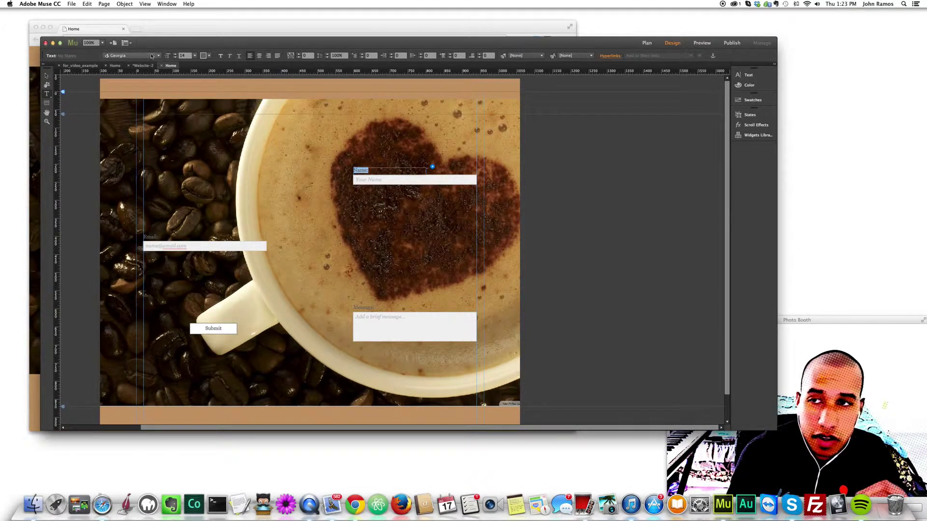
left_click(194, 55)
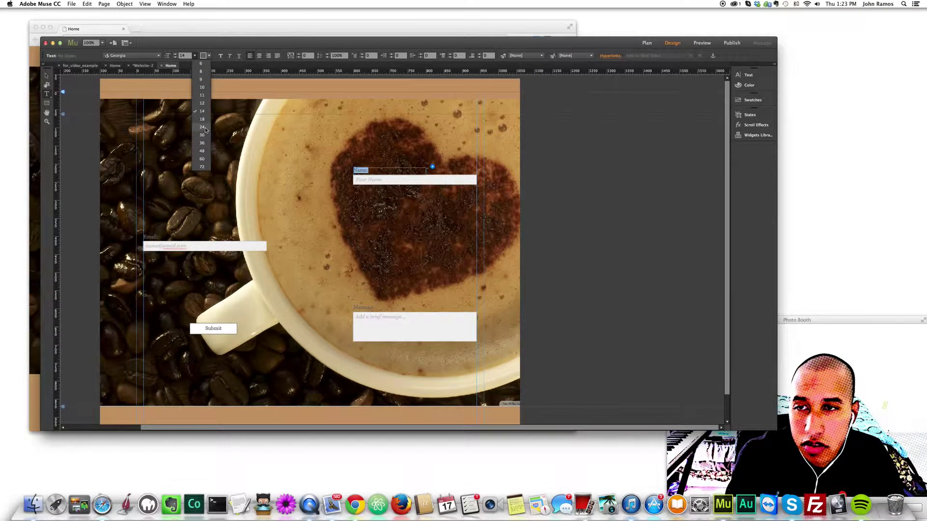
left_click(202, 144)
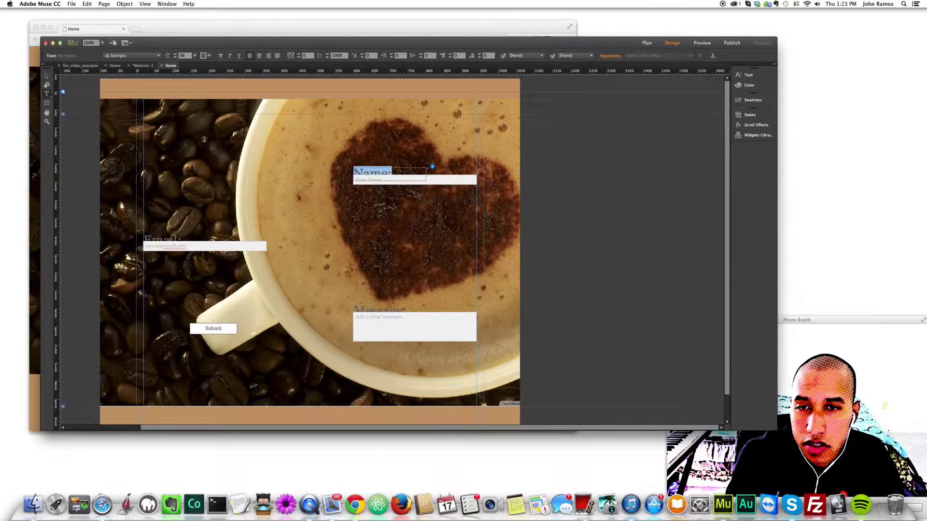
left_click(160, 57)
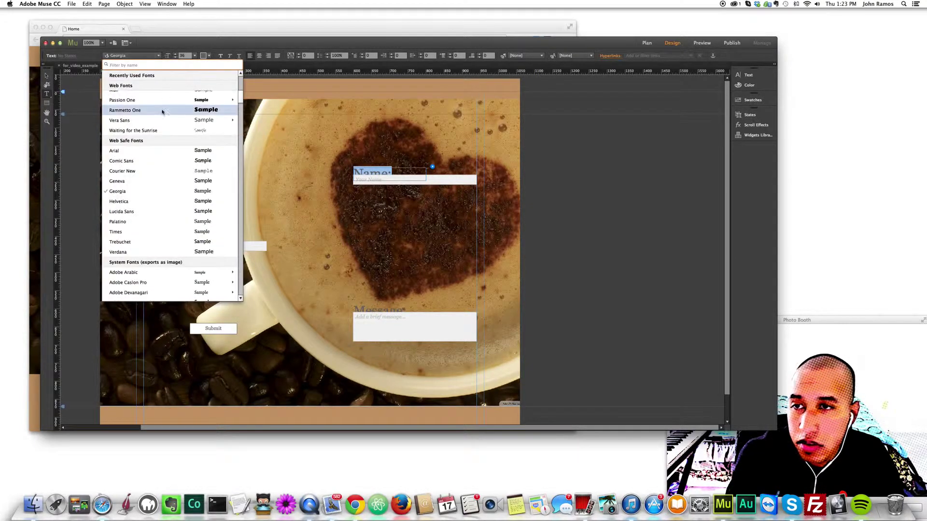
left_click(162, 111)
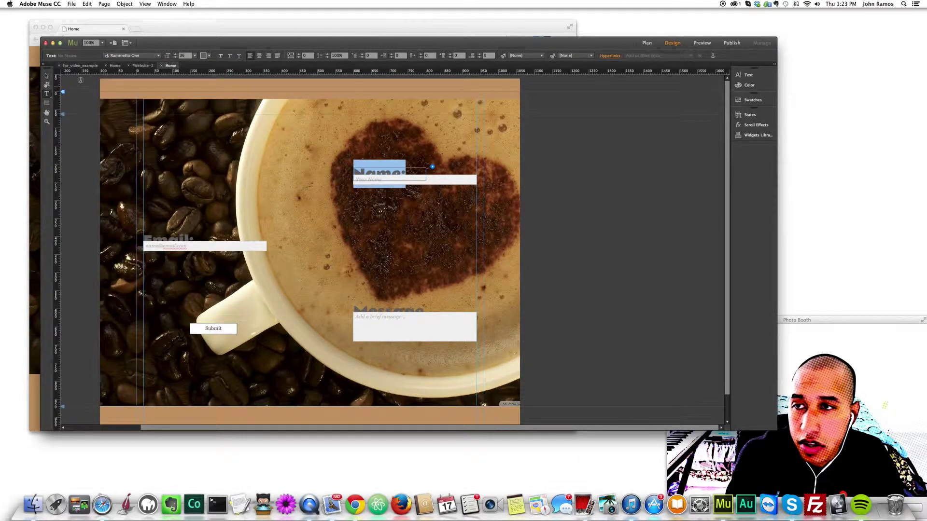
left_click(48, 78)
left_click_drag(389, 173, 379, 165)
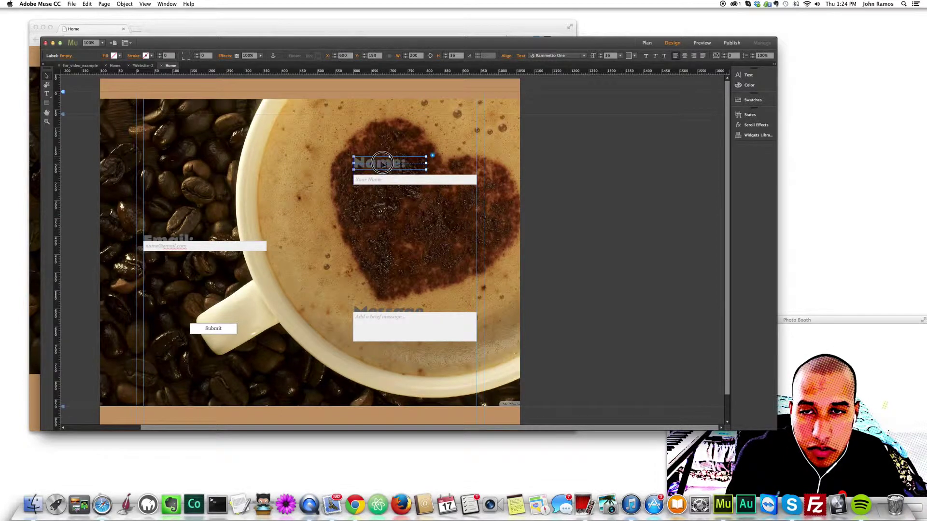
left_click(382, 181)
left_click(384, 182)
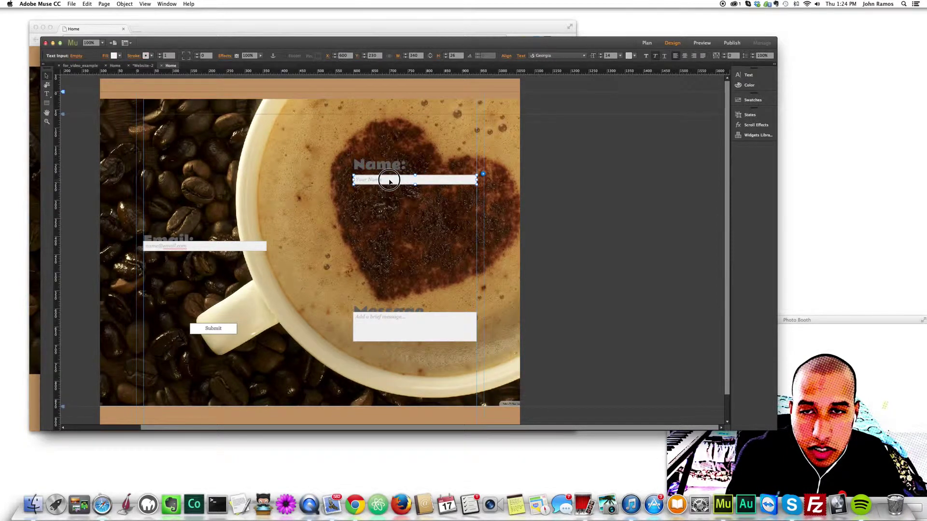
left_click(381, 166)
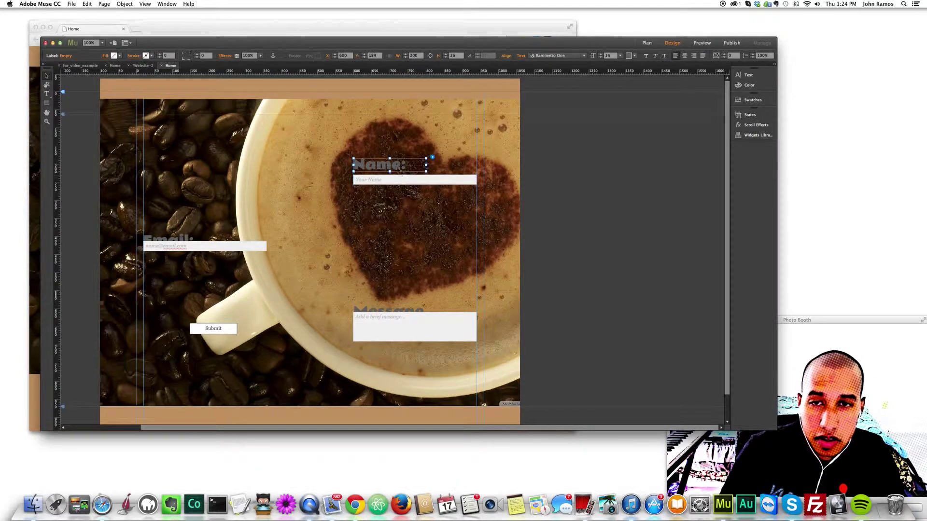
key("super+z")
Move the Name label up to Y 184 so it sits above its input box
left_click_drag(391, 171, 393, 163)
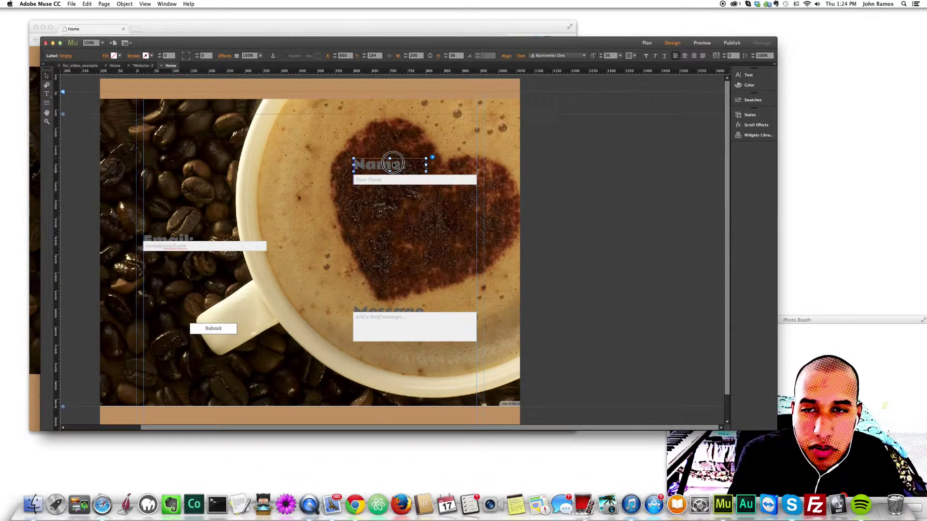
left_click(412, 180)
left_click(401, 167)
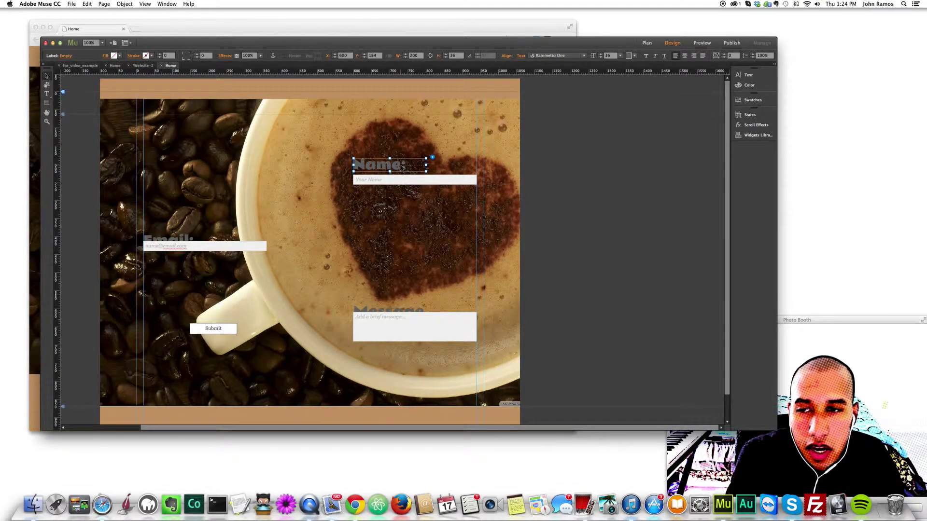
Set the Name label's text color to white
double_click(402, 169)
left_click_drag(413, 164, 326, 156)
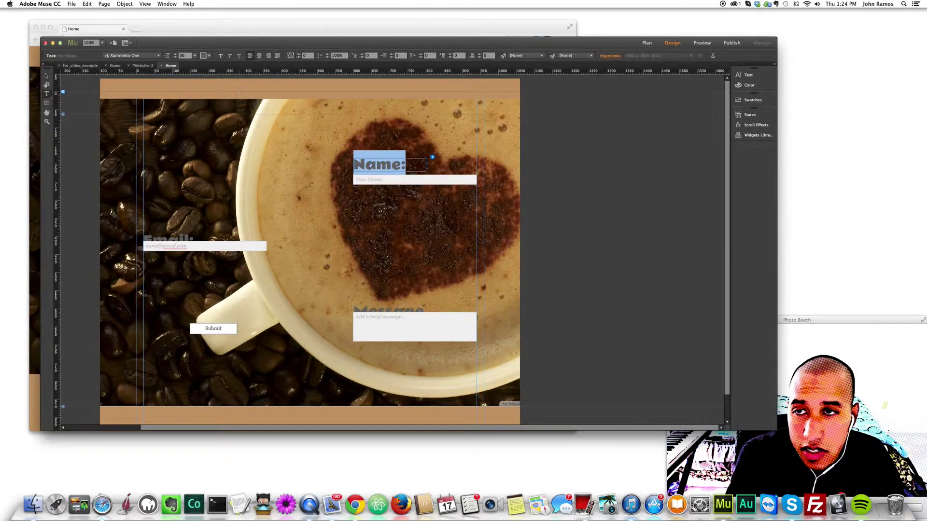
left_click(205, 56)
left_click(300, 65)
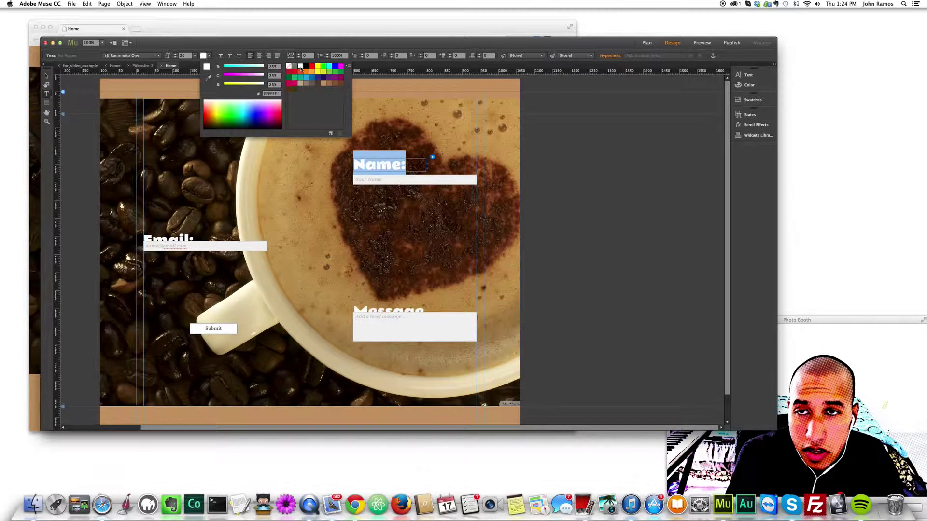
Move the Email label up to Y 368 and the Message label up to Y 554 so both sit above their input boxes
left_click(46, 76)
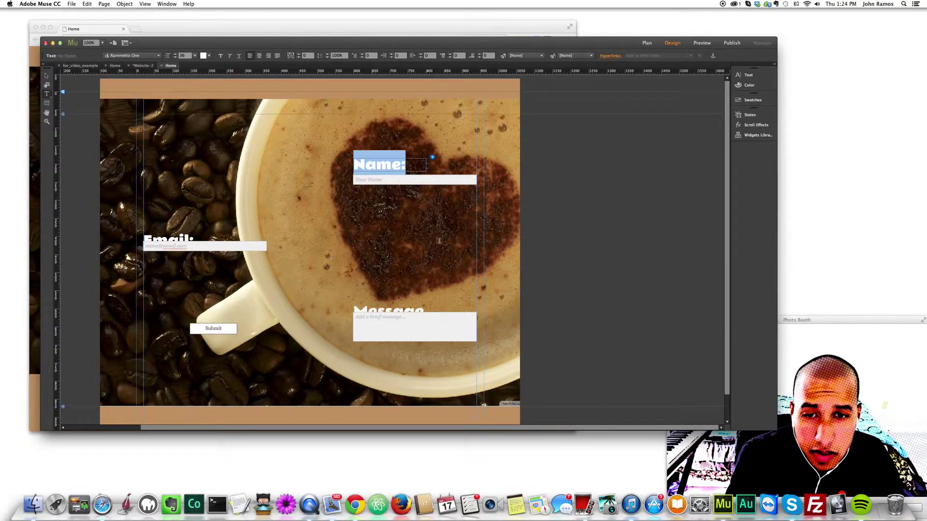
left_click(271, 162)
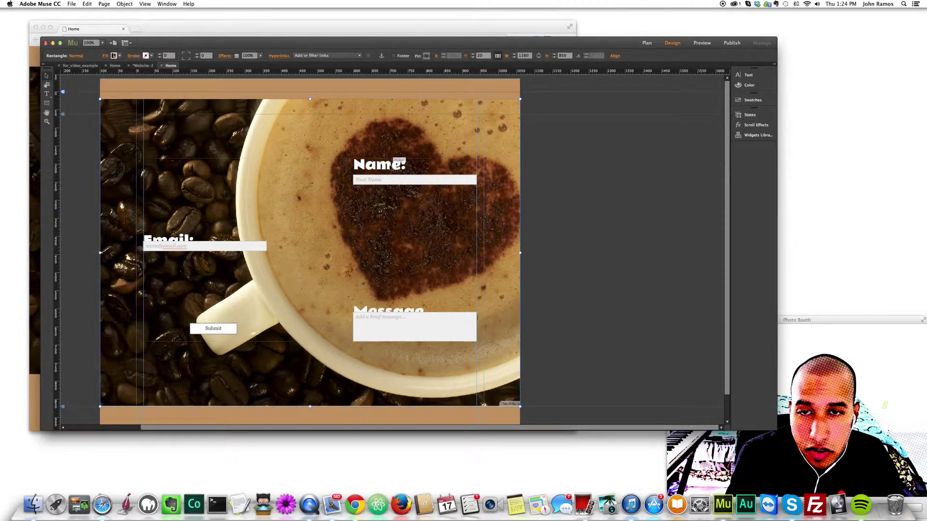
left_click(188, 242)
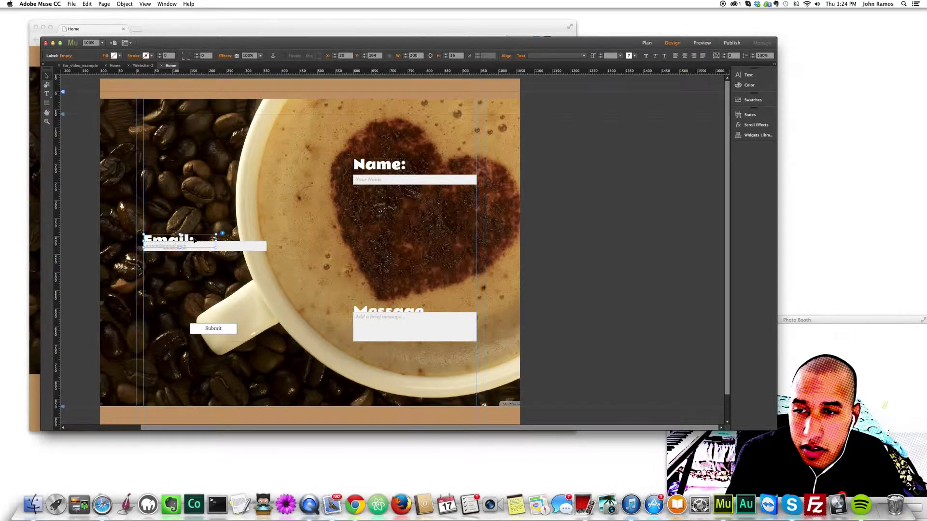
left_click_drag(188, 242, 186, 230)
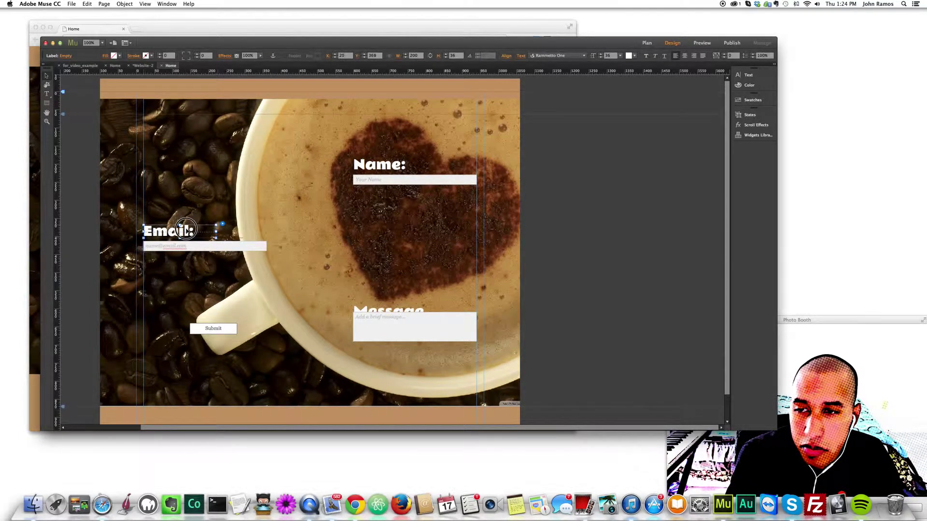
left_click(402, 312)
left_click_drag(402, 311, 403, 298)
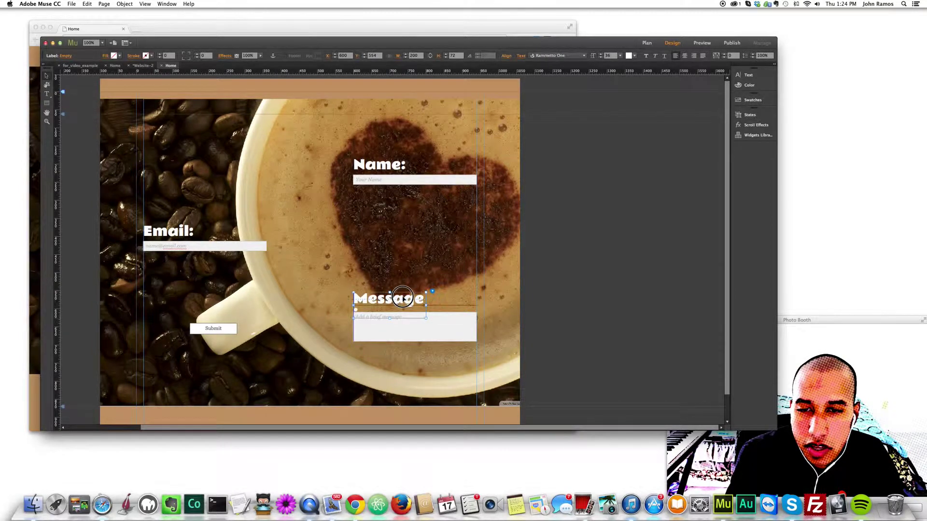
Change the Name label to "What's your name!?:" and fit it above its input box at width 340 and Y 148
left_click(384, 170)
double_click(396, 165)
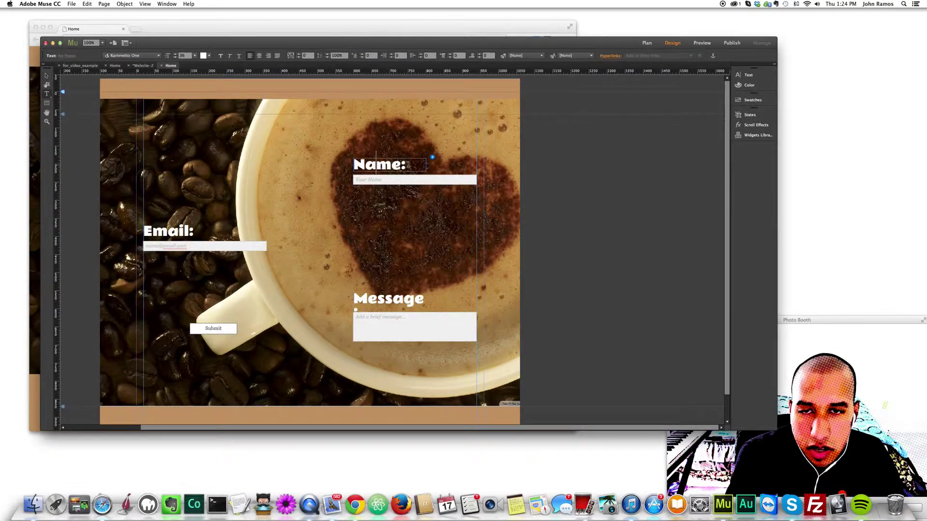
double_click(397, 165)
type("W")
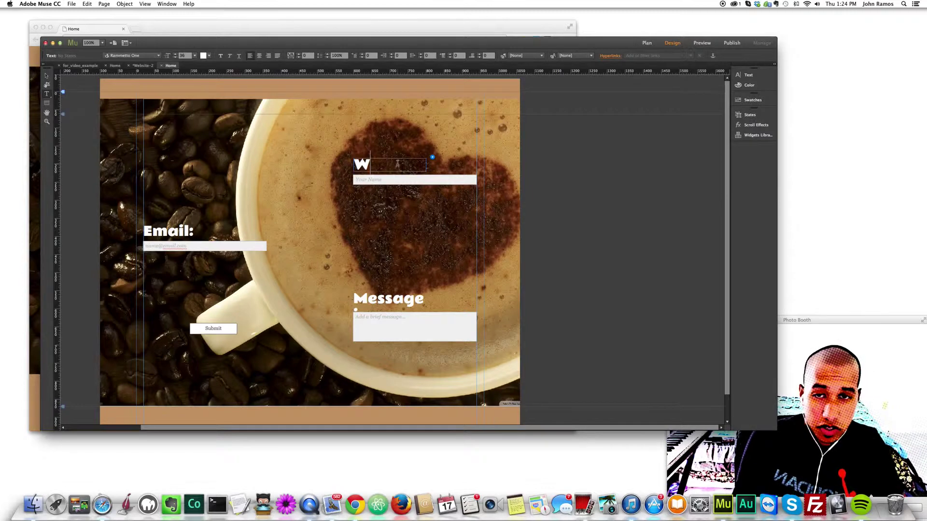
type("hat's your name!?:")
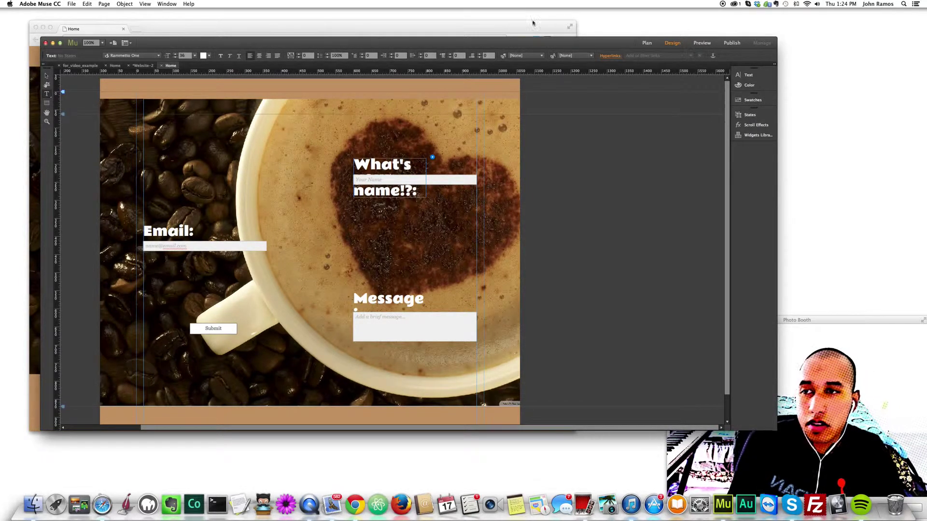
left_click(45, 76)
left_click_drag(425, 179, 444, 164)
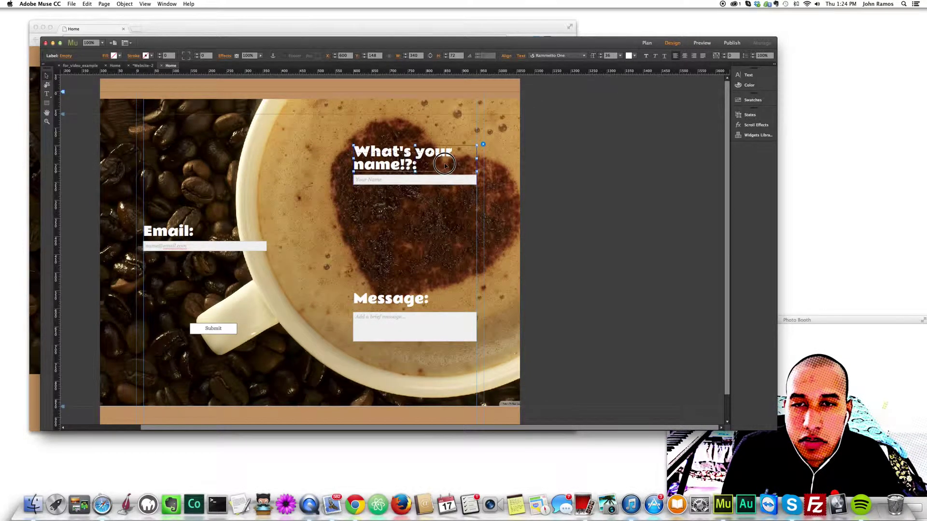
Pull the Email label clear of its input box and change its text to "What's your e-mail!?:"
left_click_drag(172, 229, 117, 192)
double_click(232, 203)
type("W")
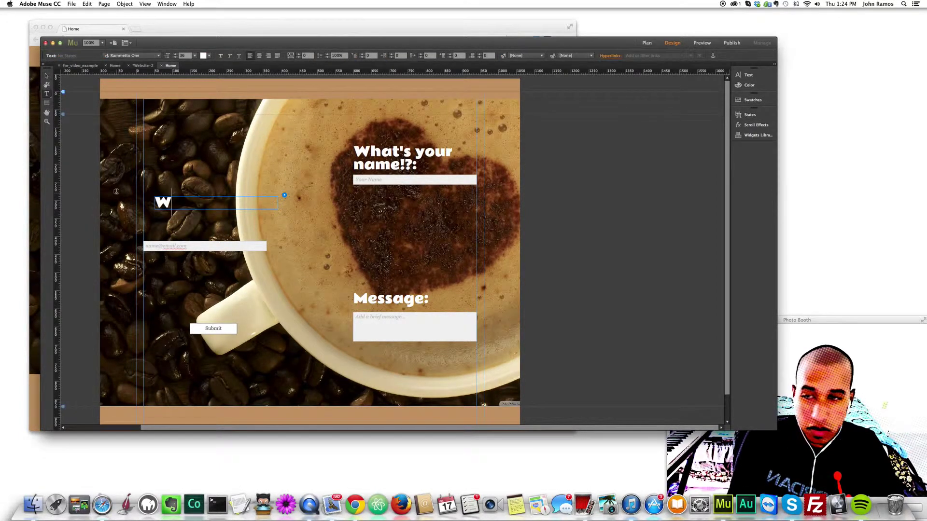
type("hat's your e-mail?")
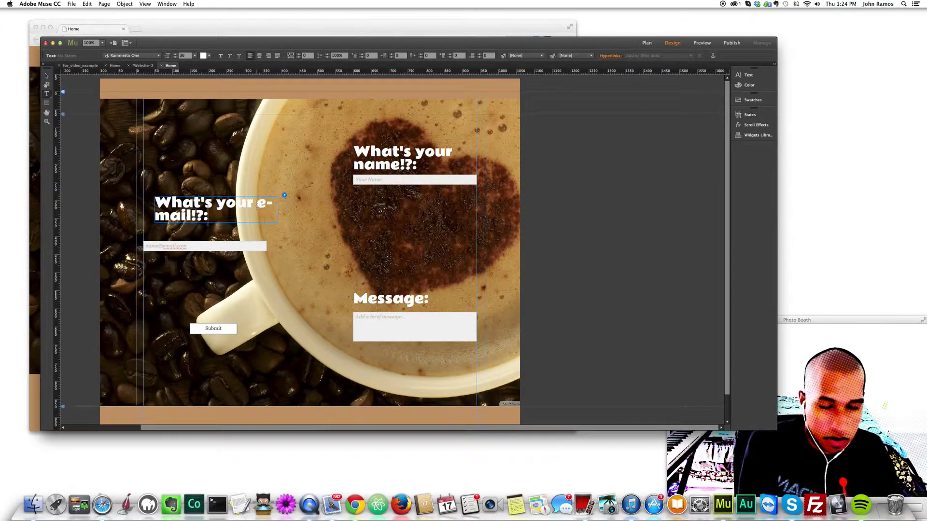
Remove the trailing colons from the e-mail and name labels
key("BackSpace")
left_click(418, 165)
key("BackSpace")
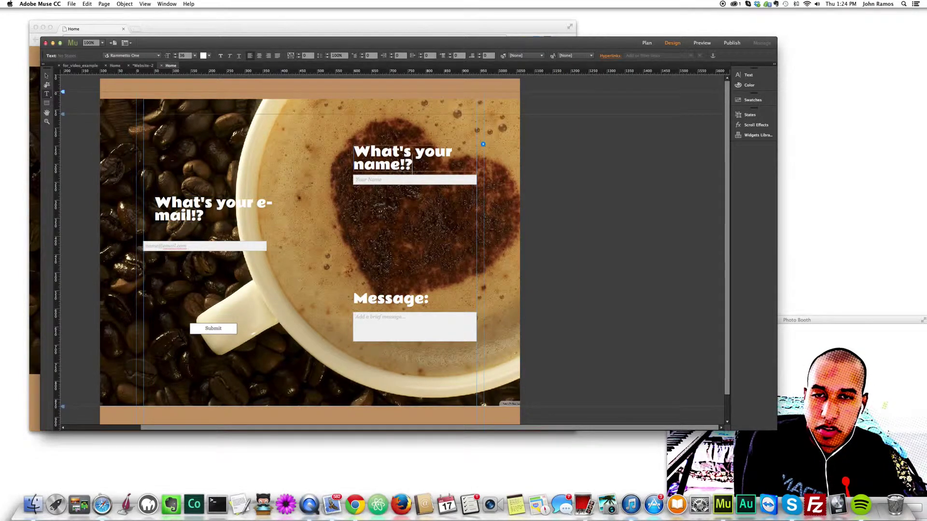
Move the e-mail label to X 20, Y 318, directly above its input box
left_click(47, 77)
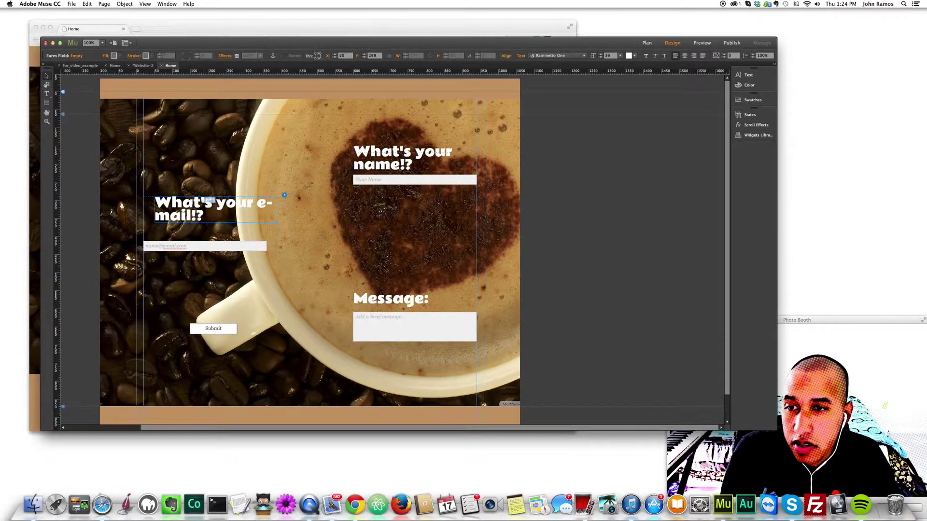
left_click(200, 215)
left_click_drag(200, 216, 197, 222)
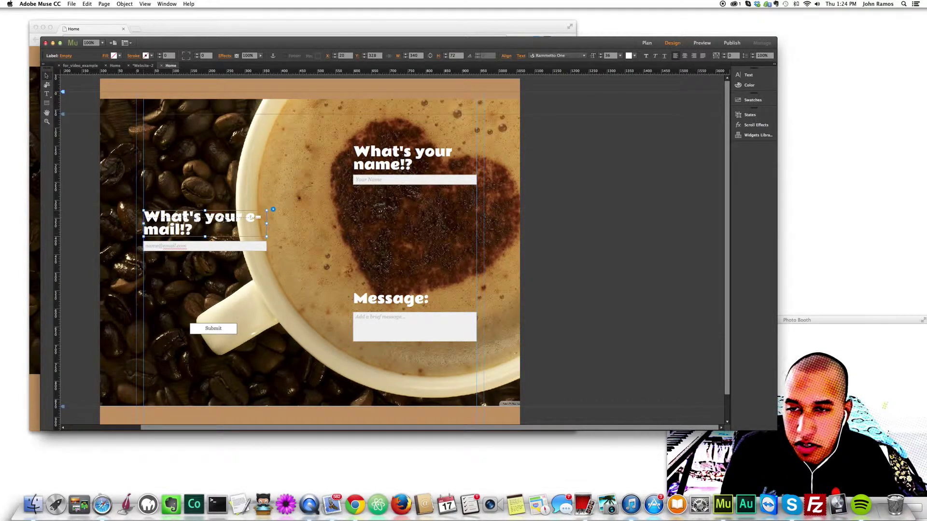
Change the Message label to "What's your favorite coffe!?" and move it up to Y 528, clear of the message box
double_click(436, 300)
left_click_drag(436, 299, 354, 298)
type("What's")
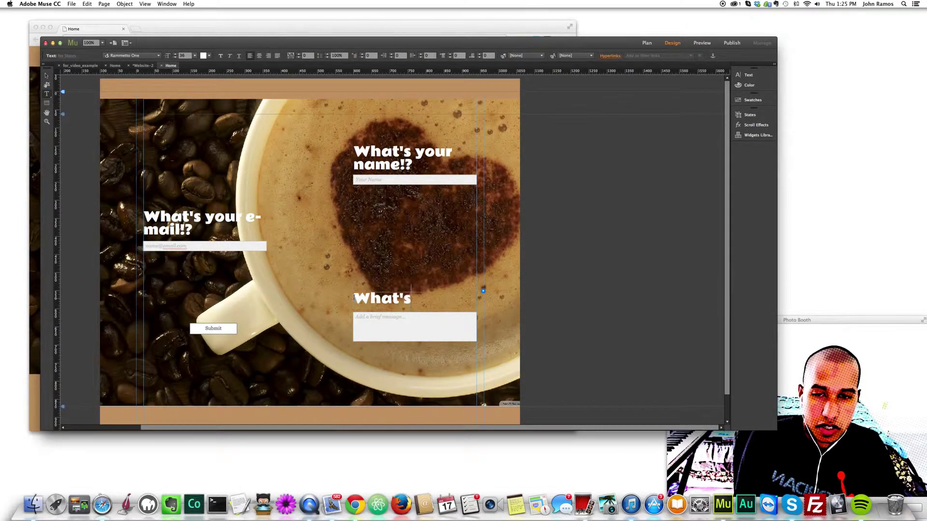
key("BackSpace")
key("BackSpace")
type("ur")
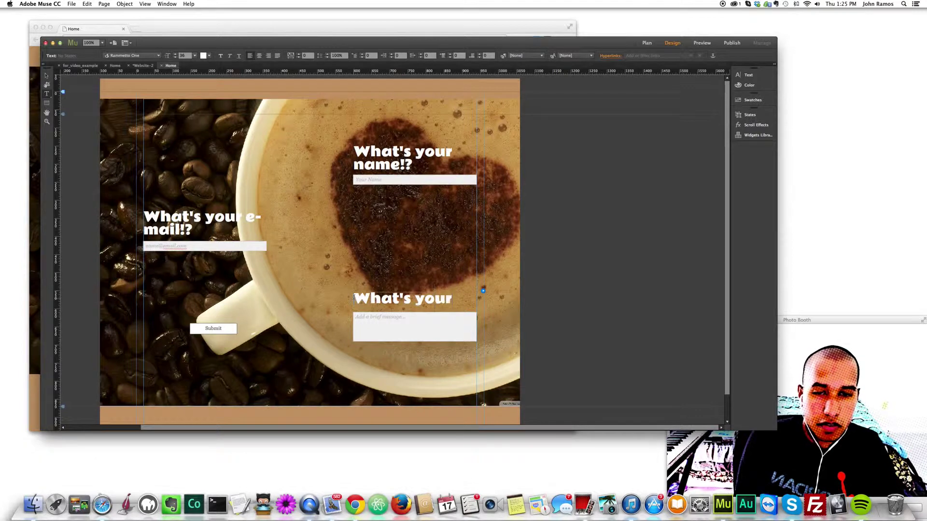
type(" fave")
type("rite coffe!")
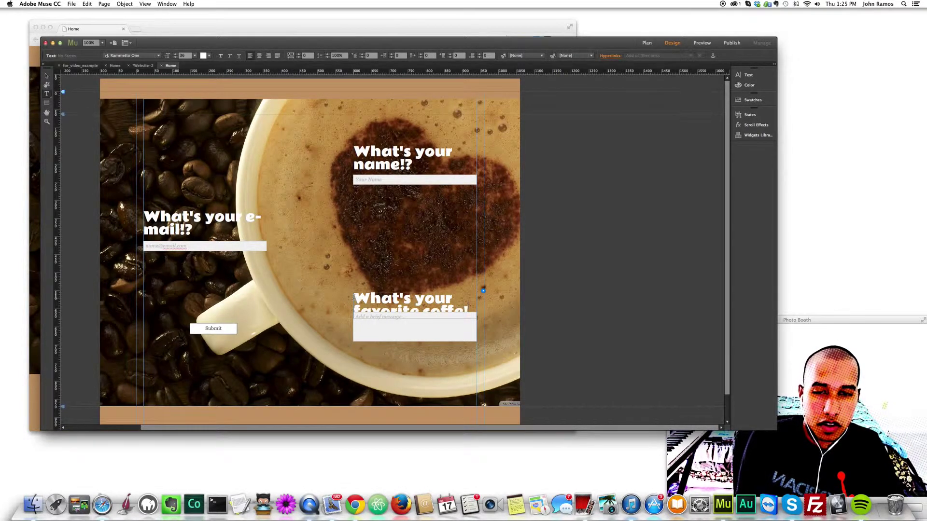
type("?")
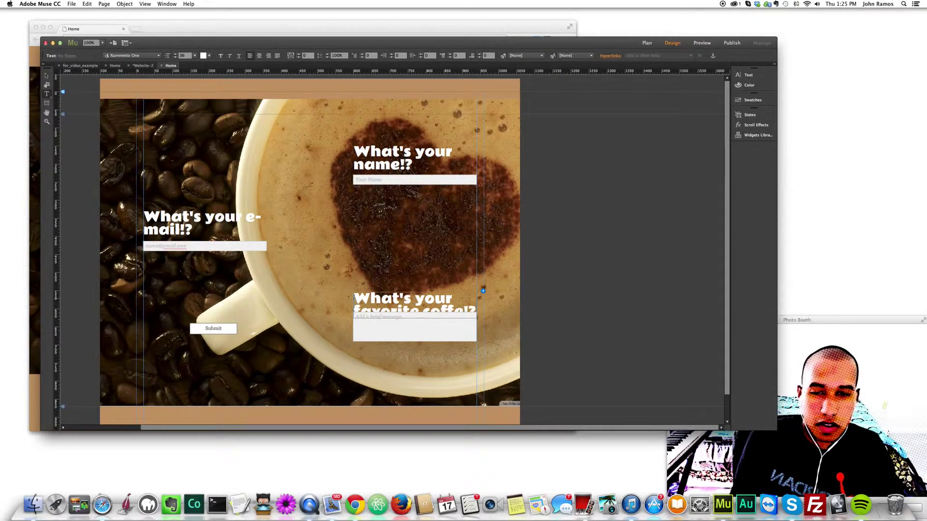
left_click(45, 78)
left_click_drag(388, 301, 388, 292)
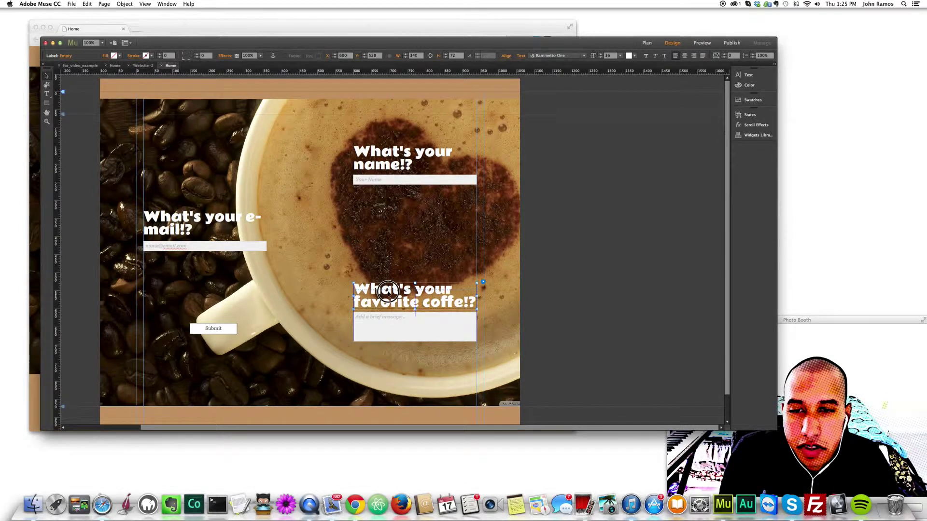
Move the whole e-mail field down to about Y 353, the name field to Y 212, and the message field slightly lower
left_click(203, 247)
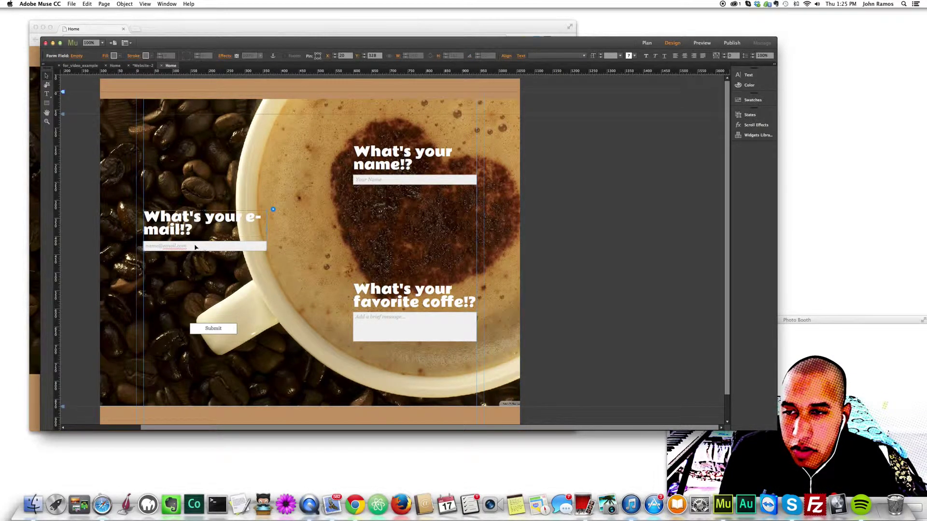
left_click(147, 218)
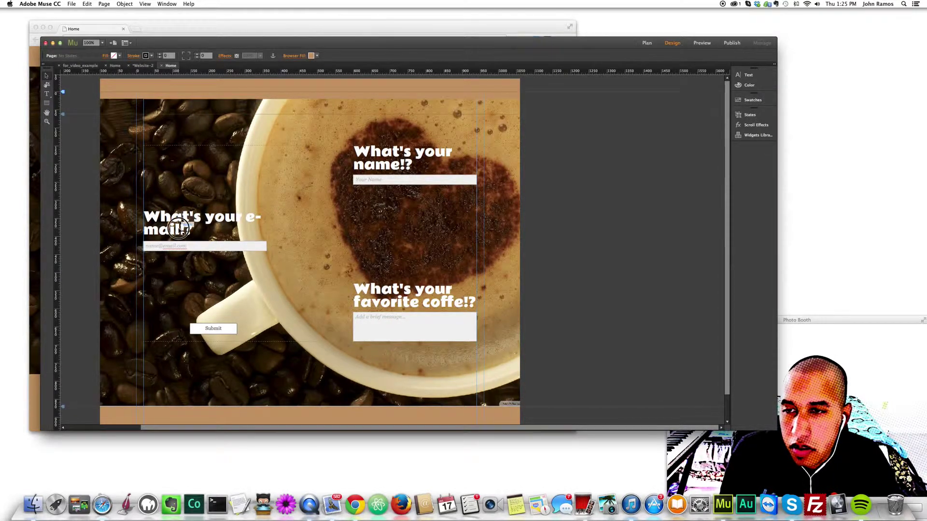
left_click(182, 231)
left_click_drag(247, 223, 247, 232)
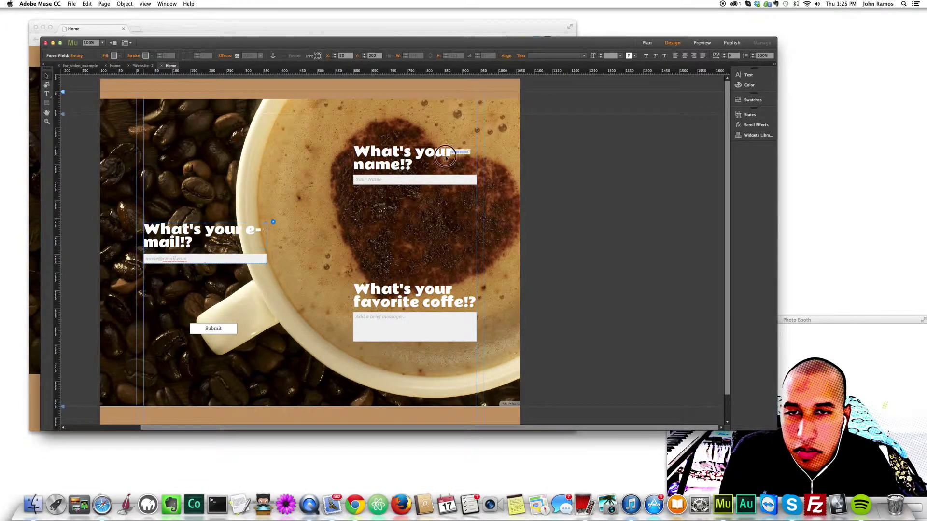
left_click_drag(408, 162, 408, 185)
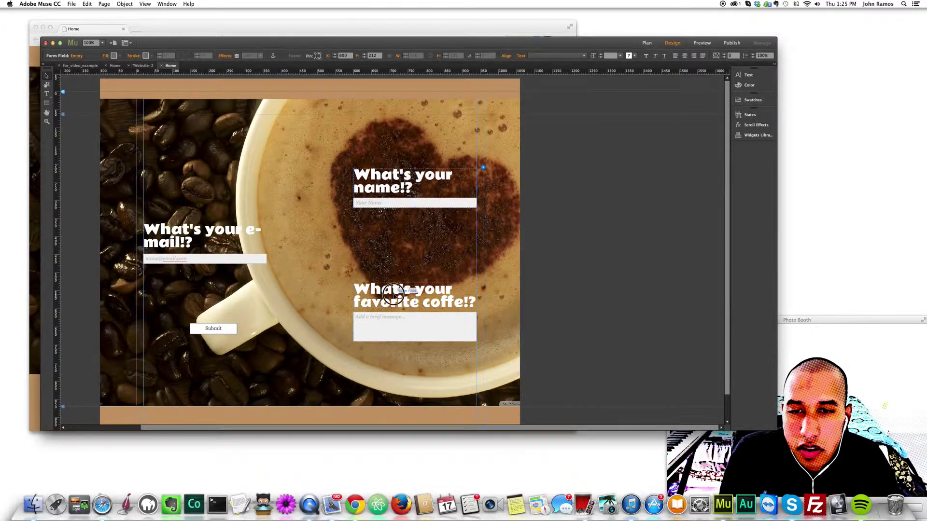
left_click_drag(413, 300, 421, 316)
Set the Submit button's text to size 36 in Rammetto One and enlarge the button to 212 wide at X 119, Y 661
left_click(222, 330)
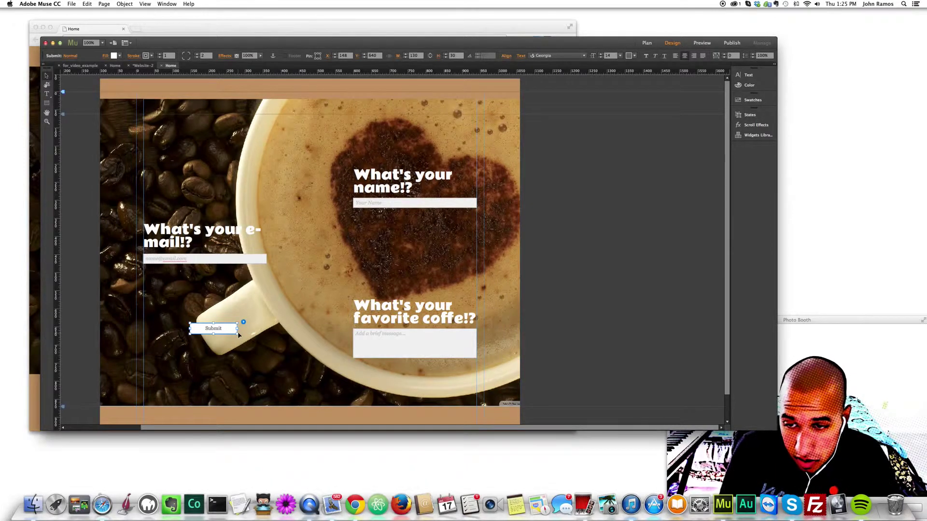
double_click(220, 331)
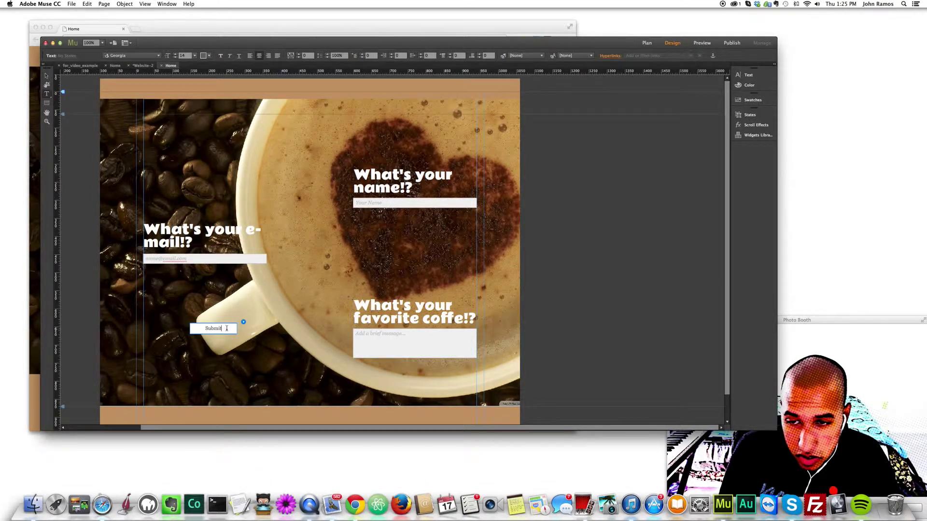
double_click(226, 328)
left_click(195, 56)
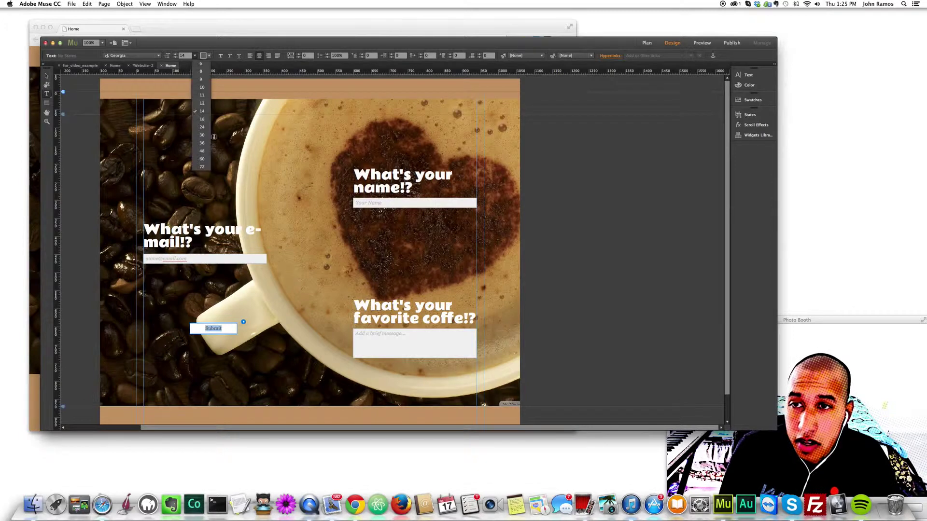
left_click(202, 143)
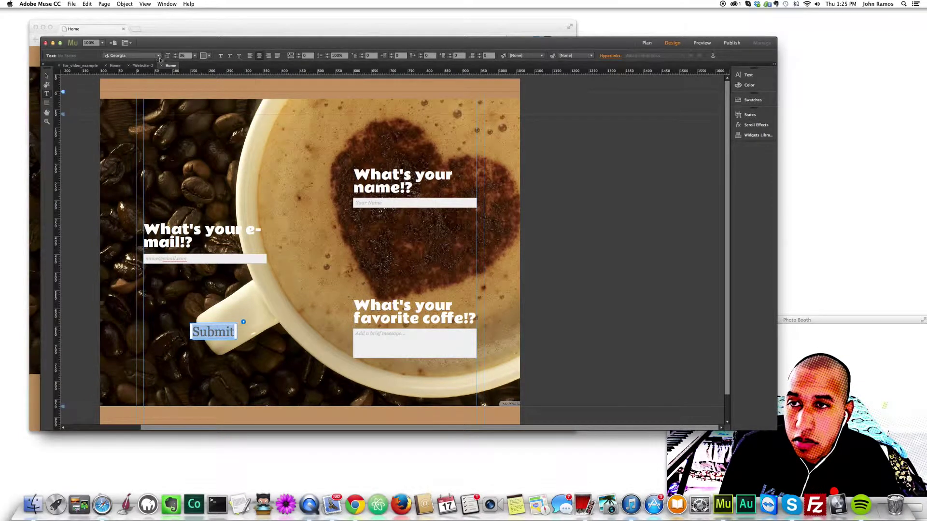
left_click(159, 56)
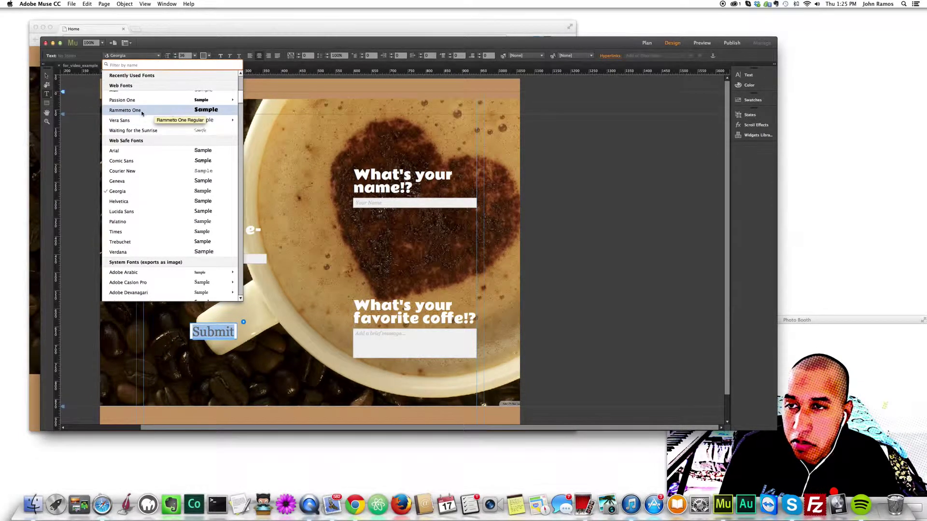
left_click(164, 113)
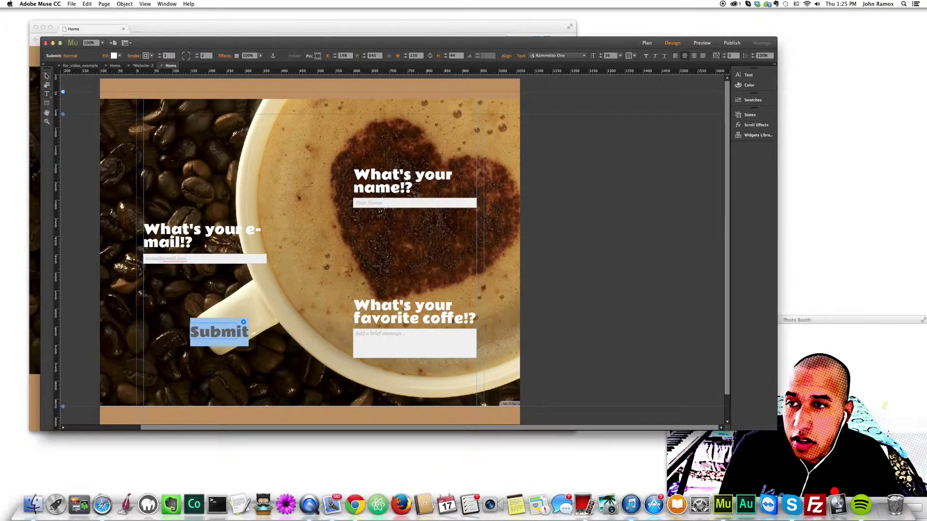
mouse_move(236, 339)
left_mouse_down()
mouse_move(265, 345)
mouse_move(235, 342)
left_mouse_up()
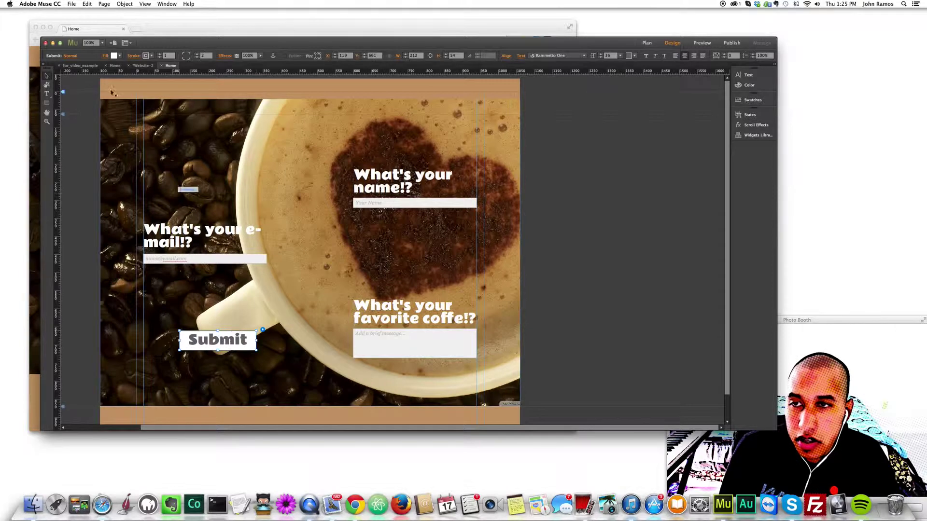
Add a text frame about 556 wide at X 20, Y 23 above the form and enter the introductory text ending in "below:"
left_click(47, 94)
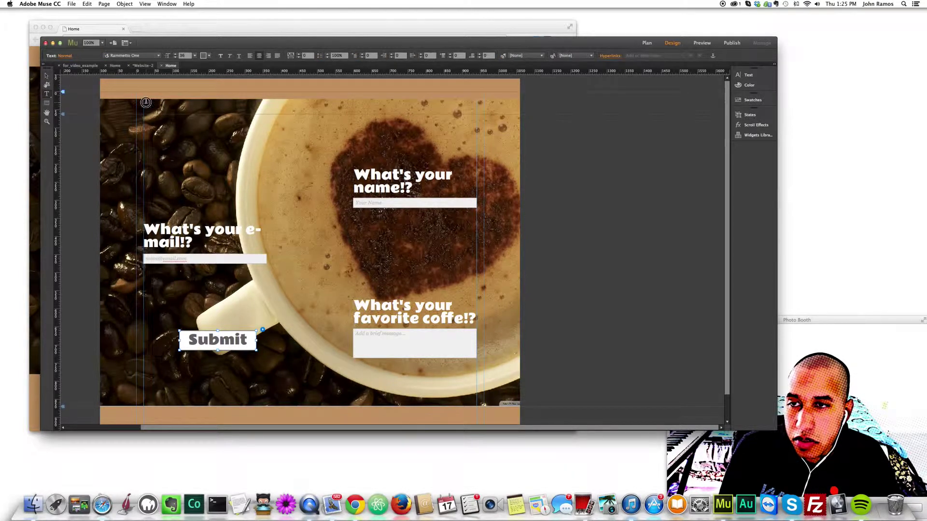
left_click(146, 101)
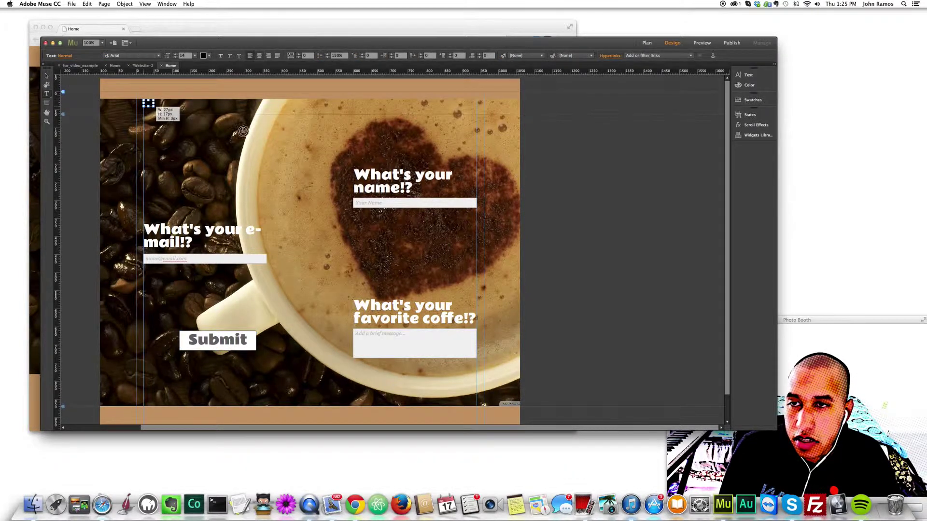
left_click(46, 76)
left_click_drag(153, 106, 345, 140)
double_click(246, 110)
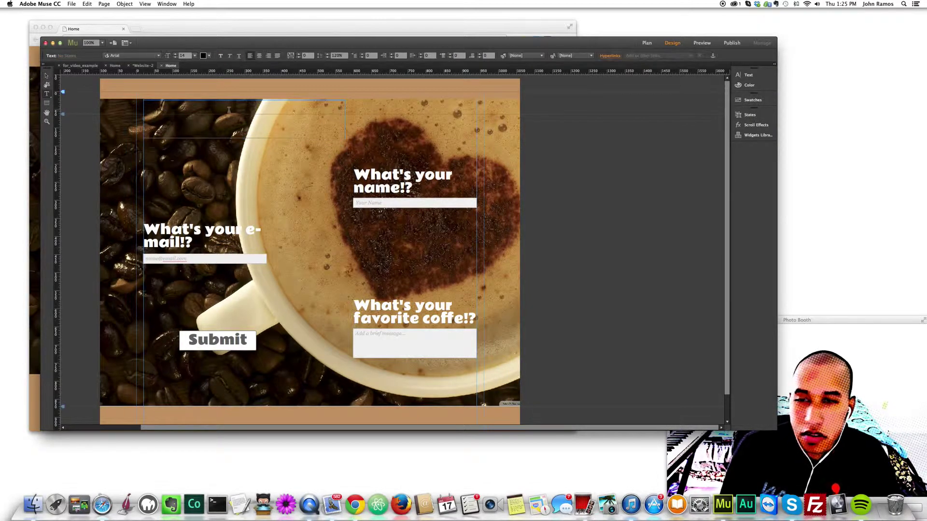
left_click_drag(174, 41, 288, 115)
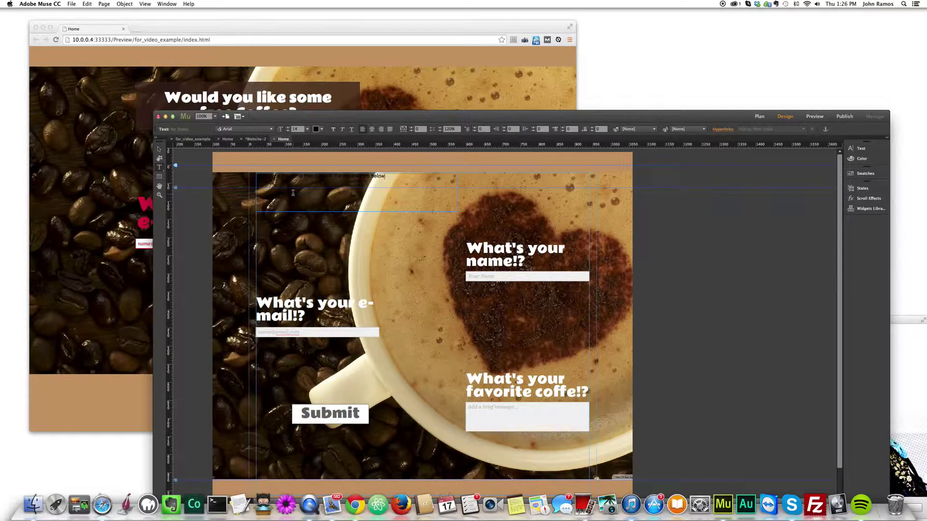
left_click(161, 149)
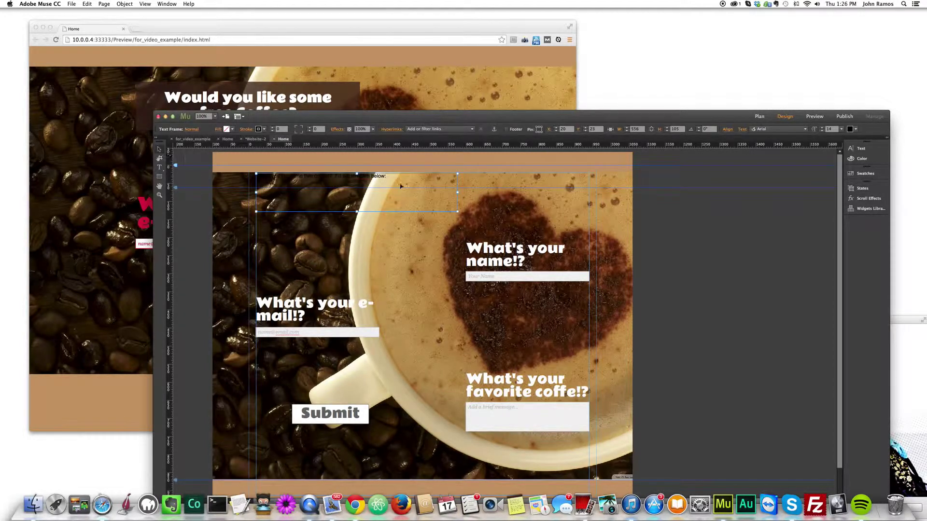
Set the introductory text above the form in the Rammetto One font
double_click(397, 177)
triple_click(332, 175)
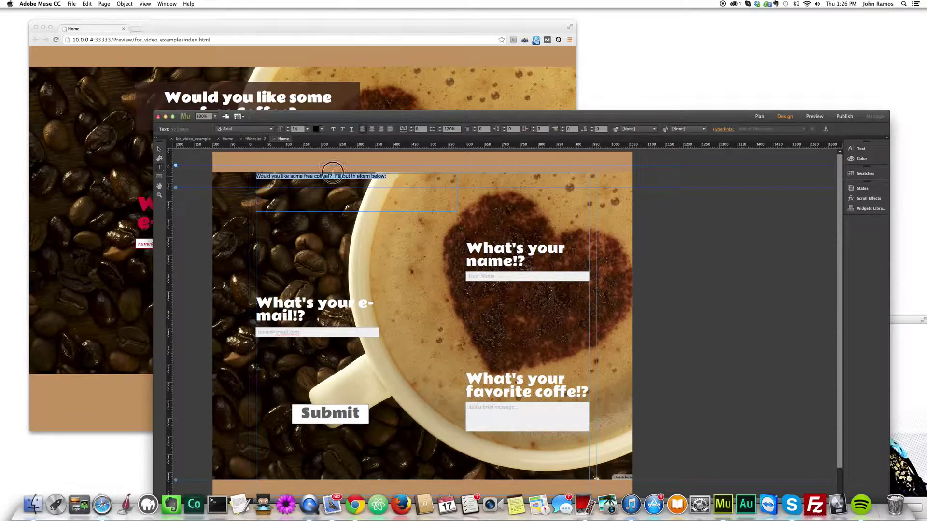
left_click(273, 132)
left_click(274, 225)
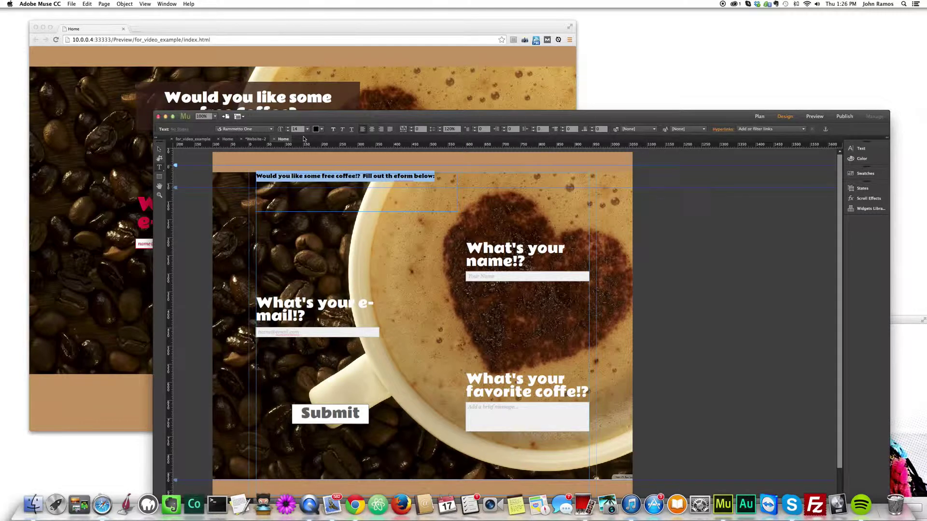
Correct the introductory text's second sentence to read "Fill out the information below:"
left_click(377, 175)
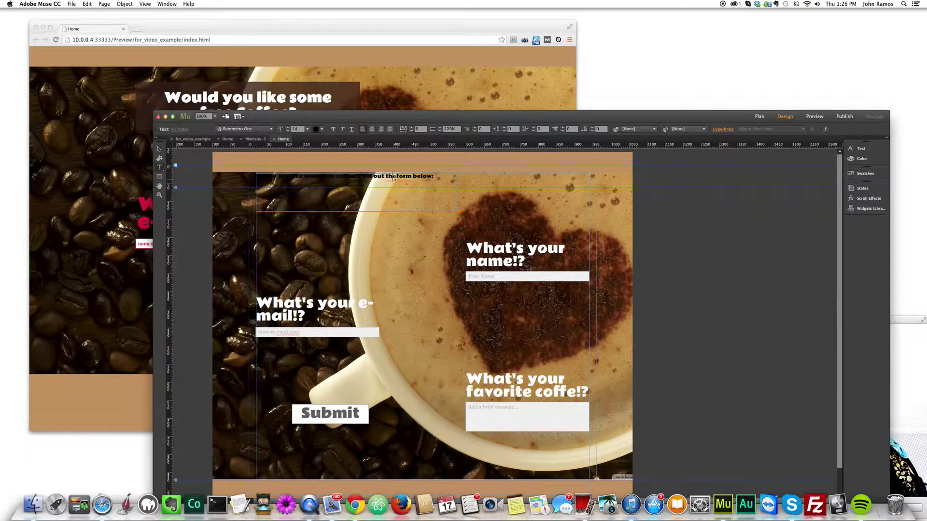
type("fromat")
key("BackSpace")
key("BackSpace")
key("BackSpace")
key("BackSpace")
type("be")
left_click_drag(292, 177, 243, 177)
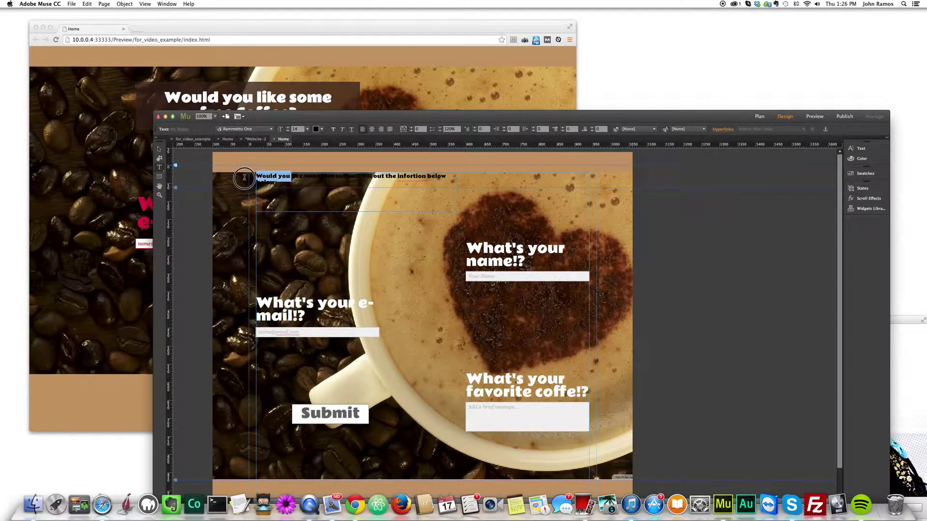
left_click(279, 182)
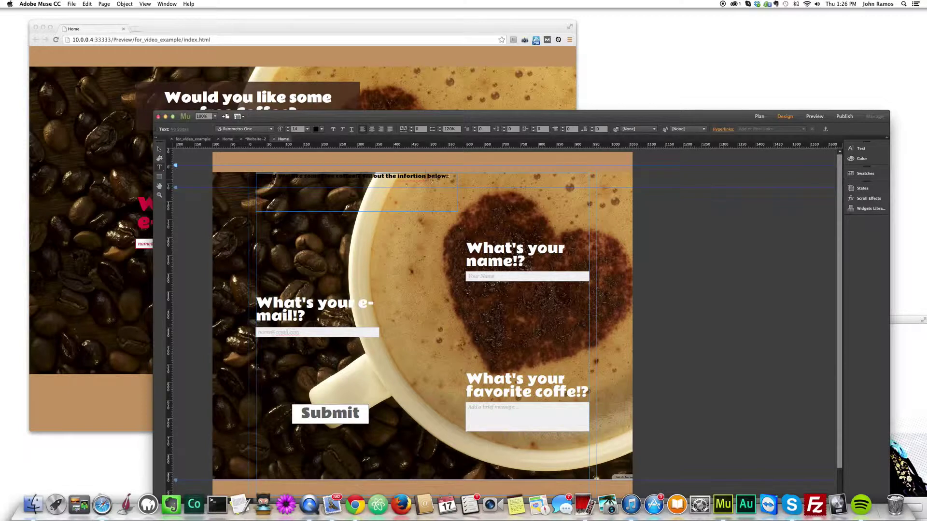
key("Delete")
key("Delete")
key("Delete")
key("Delete")
Color all of the introductory text white and set its size to 36
left_click_drag(297, 183, 245, 170)
left_click(317, 129)
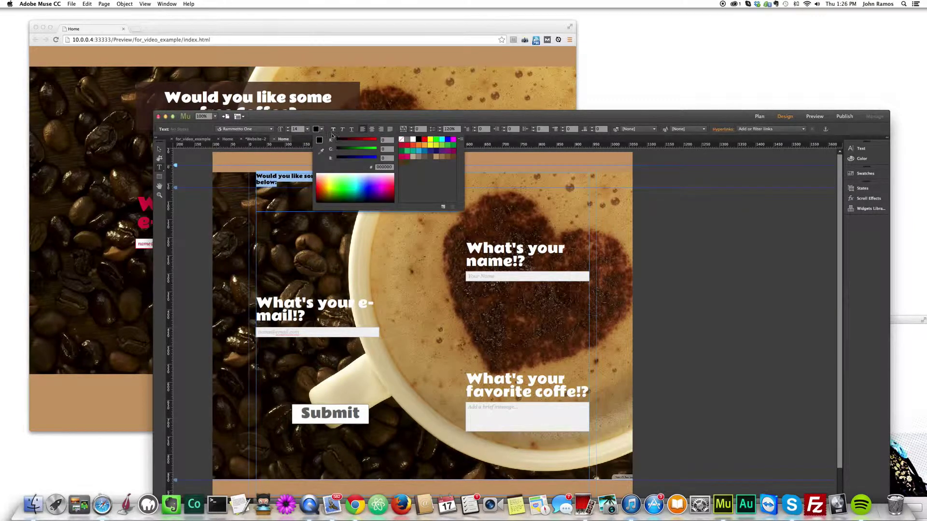
left_click(412, 140)
left_click(156, 151)
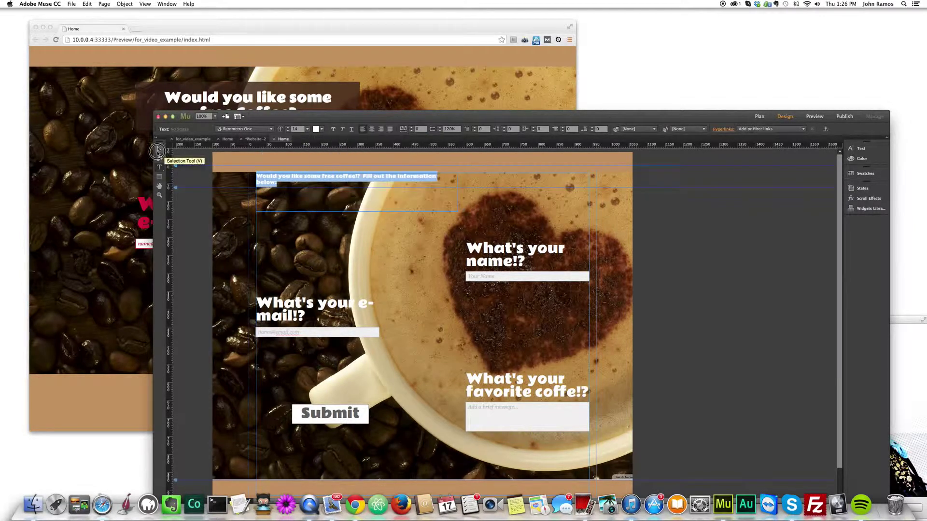
left_click(307, 129)
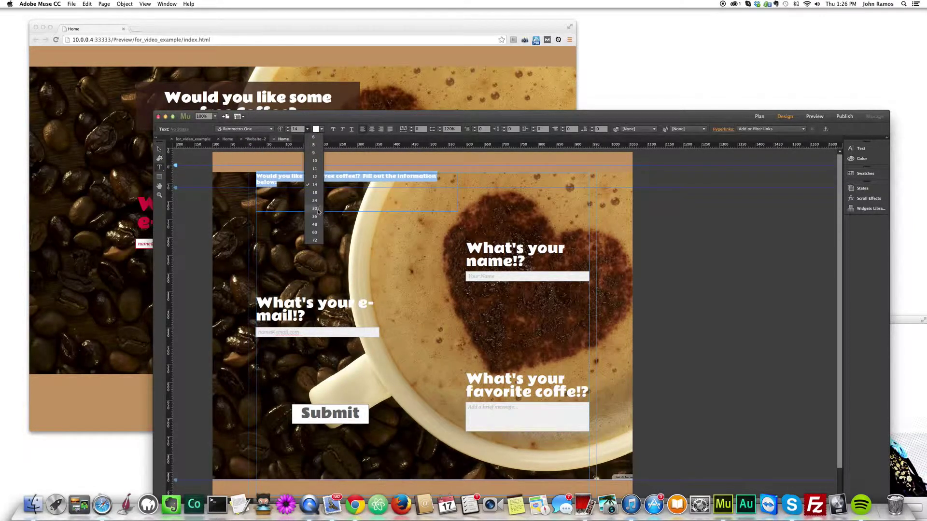
left_click(315, 201)
left_click(307, 129)
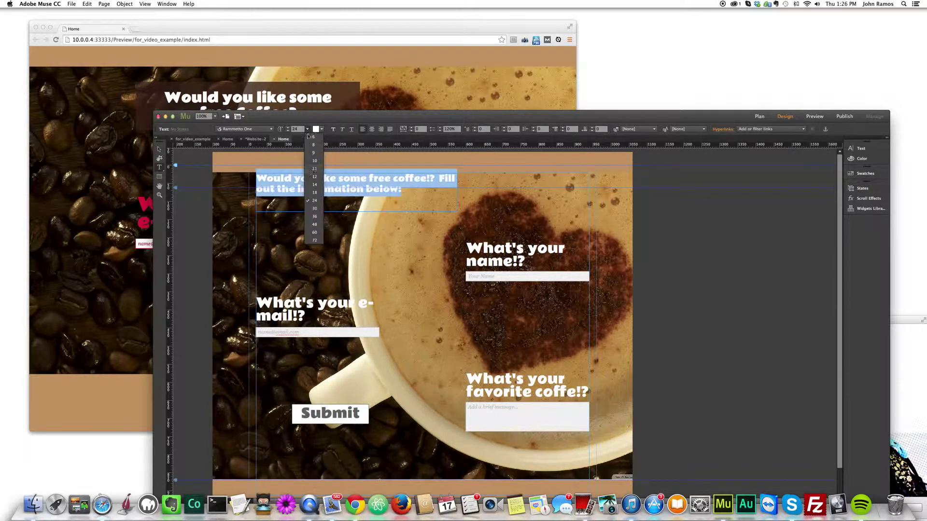
left_click(312, 216)
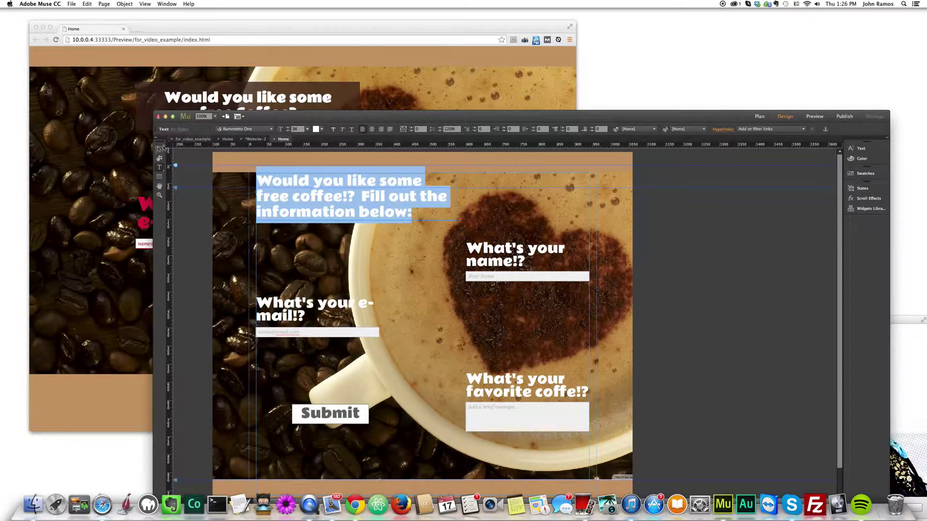
left_click(159, 149)
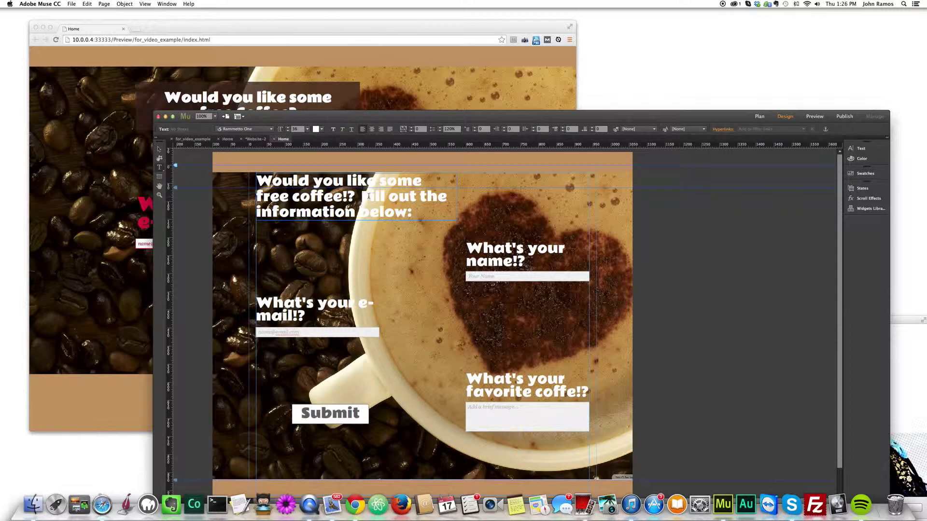
Separate "Fill out the information below:" from the first sentence with a blank line and move the text frame to Y 74
left_click(368, 196)
key("Return")
key("BackSpace")
left_click(160, 149)
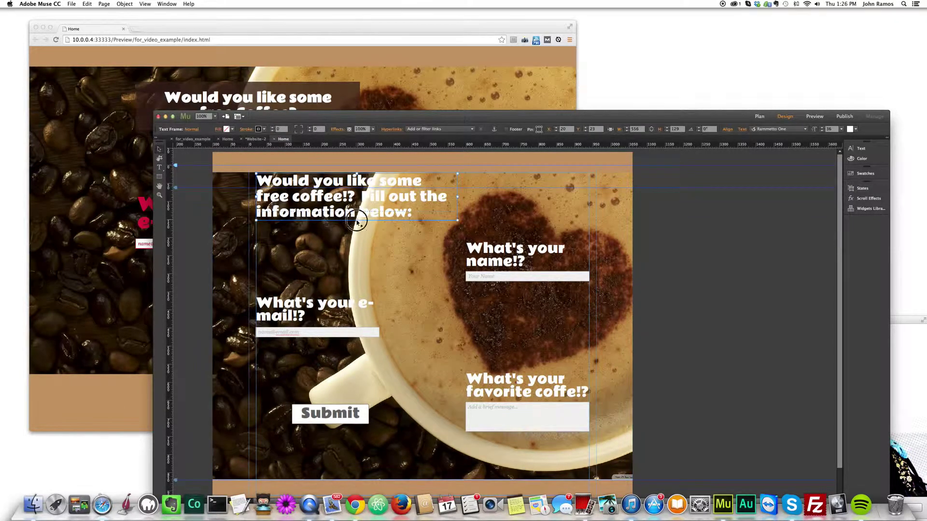
double_click(362, 197)
key("Return")
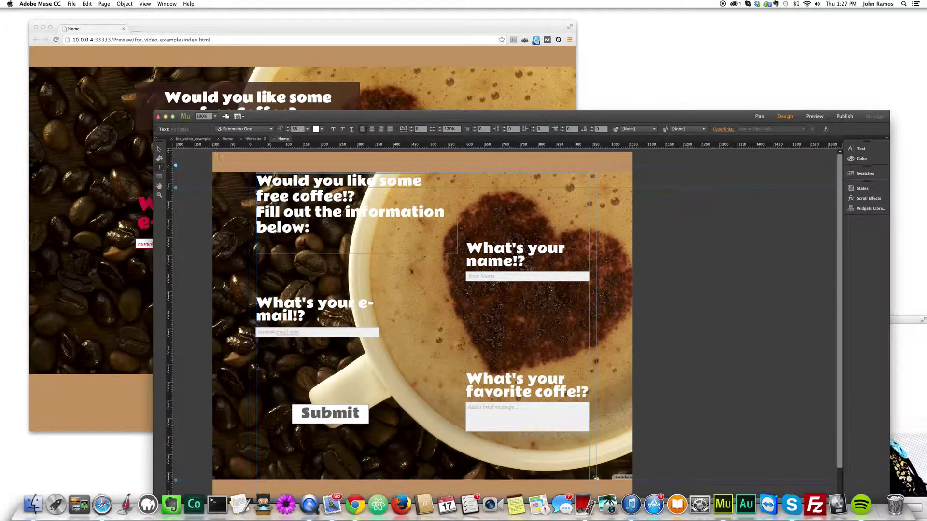
key("Return")
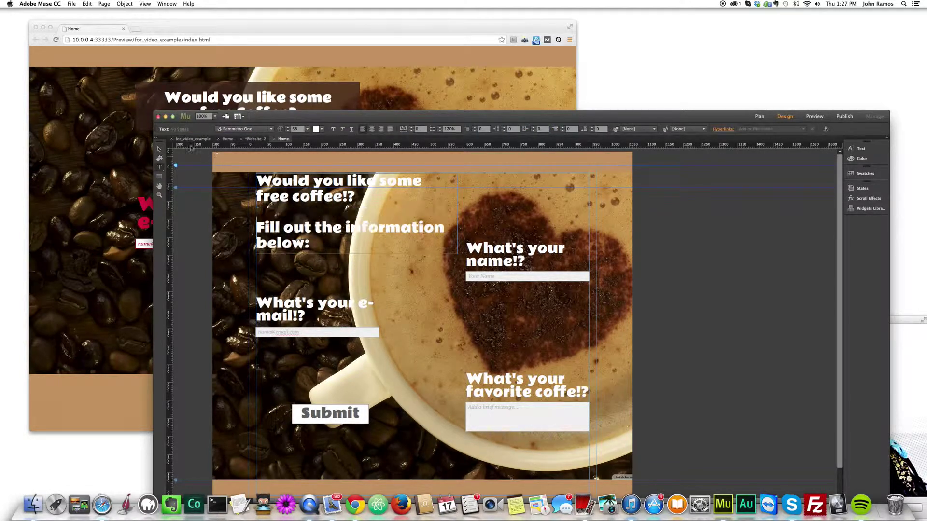
left_click(160, 149)
left_click_drag(338, 218, 315, 227)
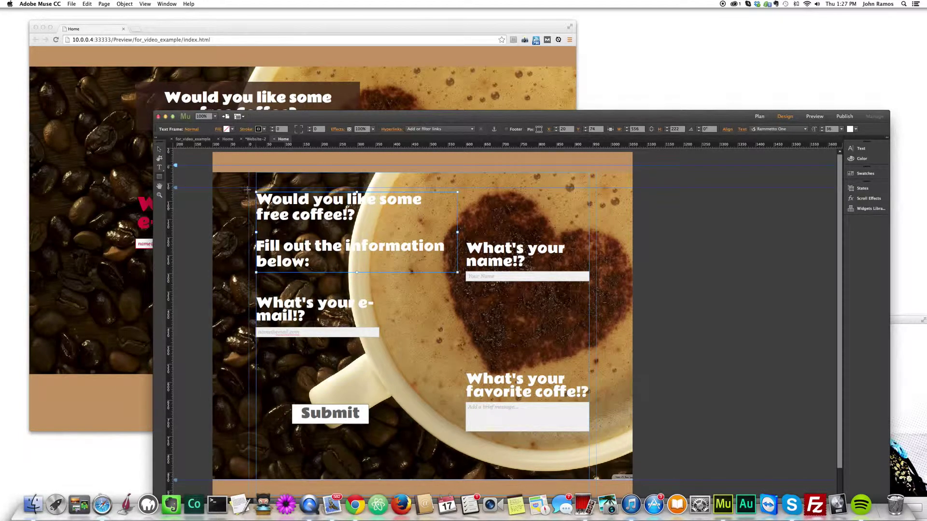
Draw a rectangle about 592 by 253 around the introductory text and move it aside to uncover the text frame
mouse_move(247, 187)
left_mouse_down()
mouse_move(367, 247)
mouse_move(463, 277)
left_mouse_up()
left_click(159, 149)
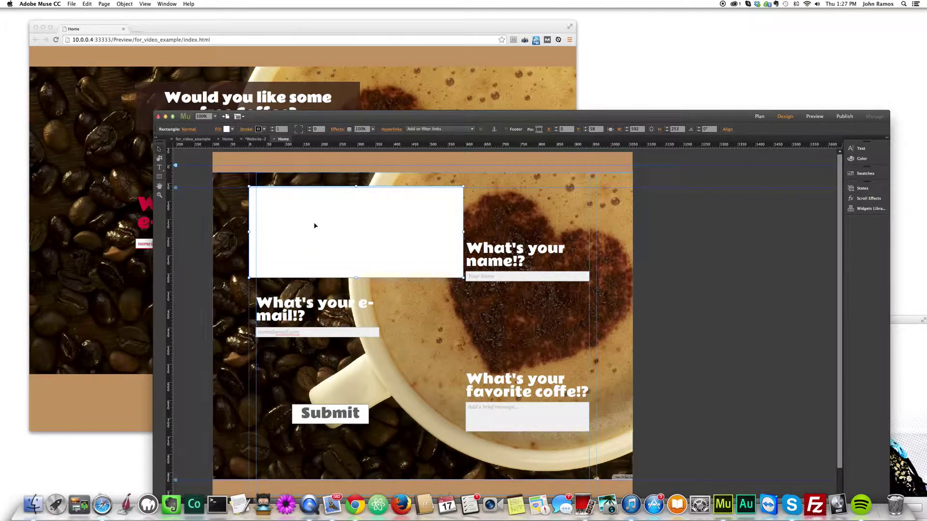
left_click_drag(315, 226, 478, 238)
Bring the introductory text frame to the front and place the rectangle behind it at about X 20, Y 62
left_click(321, 213)
right_click(321, 213)
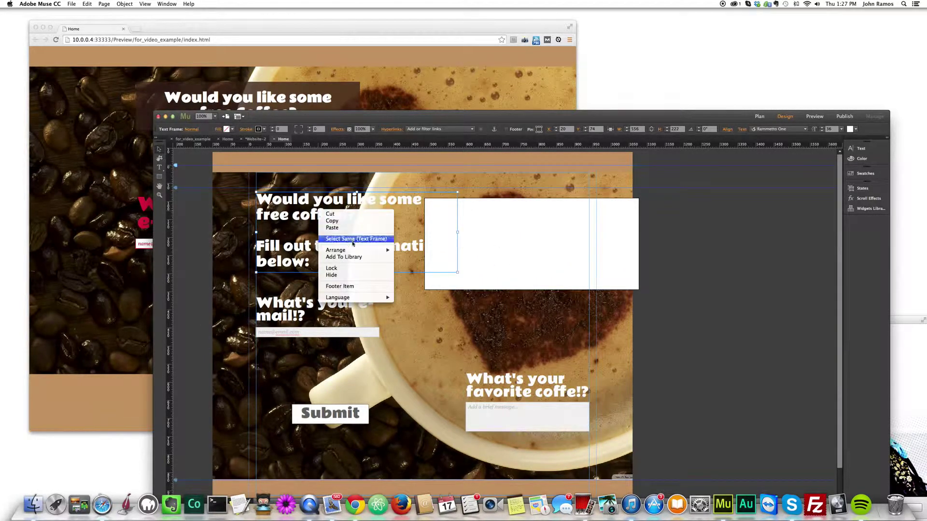
mouse_move(372, 248)
left_click(415, 249)
left_click(554, 247)
left_click_drag(554, 247, 361, 236)
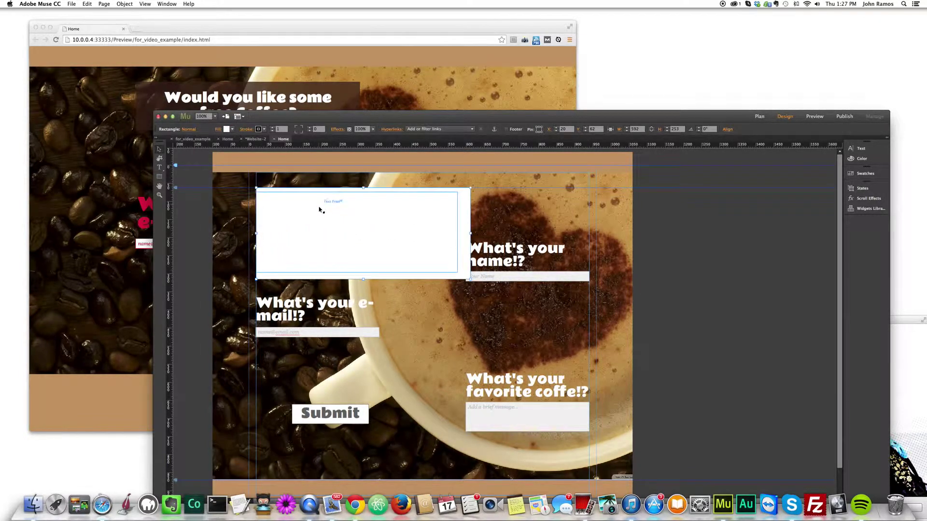
Fill the rectangle behind the introductory text with the solid tan swatch
left_click(220, 131)
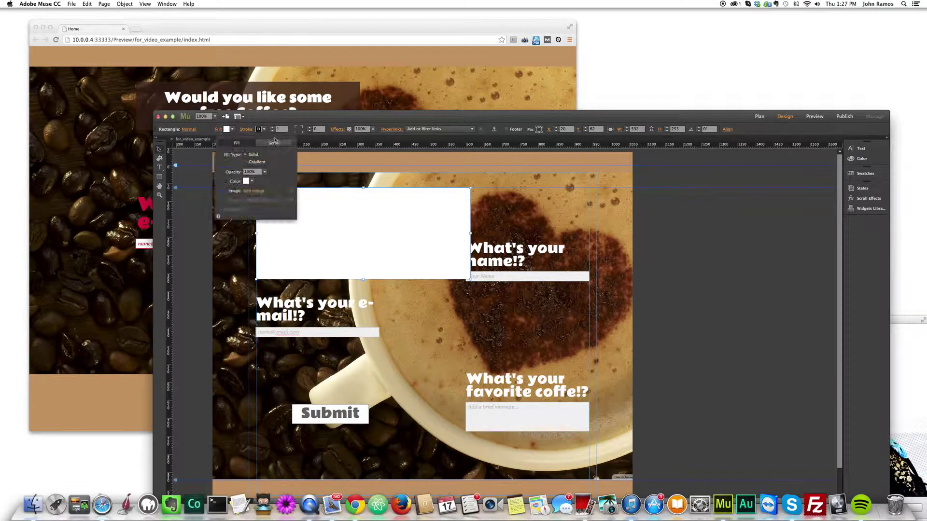
left_click(244, 182)
left_click(366, 208)
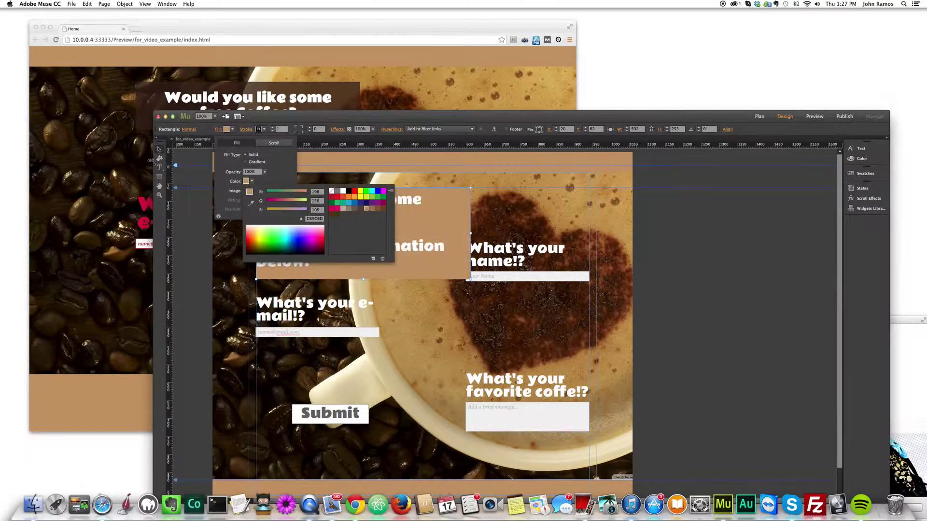
Center the introductory text frame inside the tan rectangle at about X 38, Y 77
left_click(313, 221)
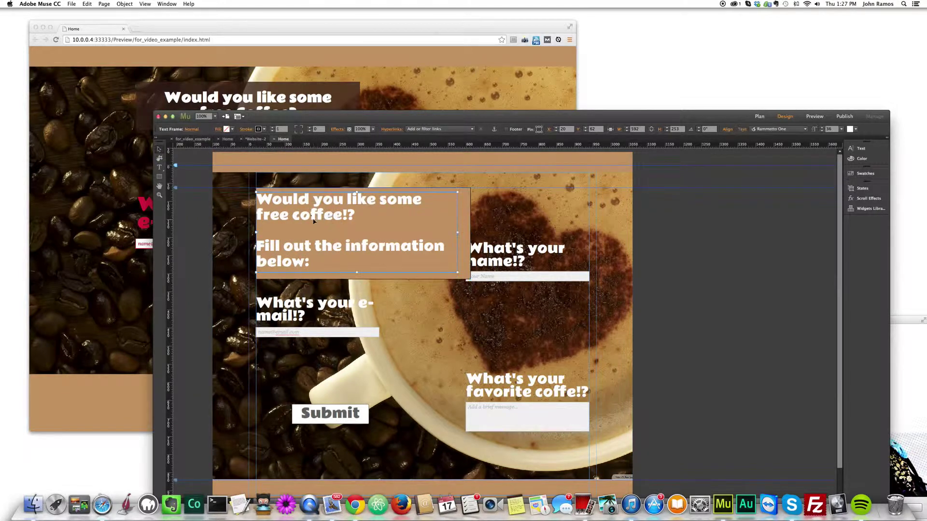
left_click_drag(310, 217, 317, 218)
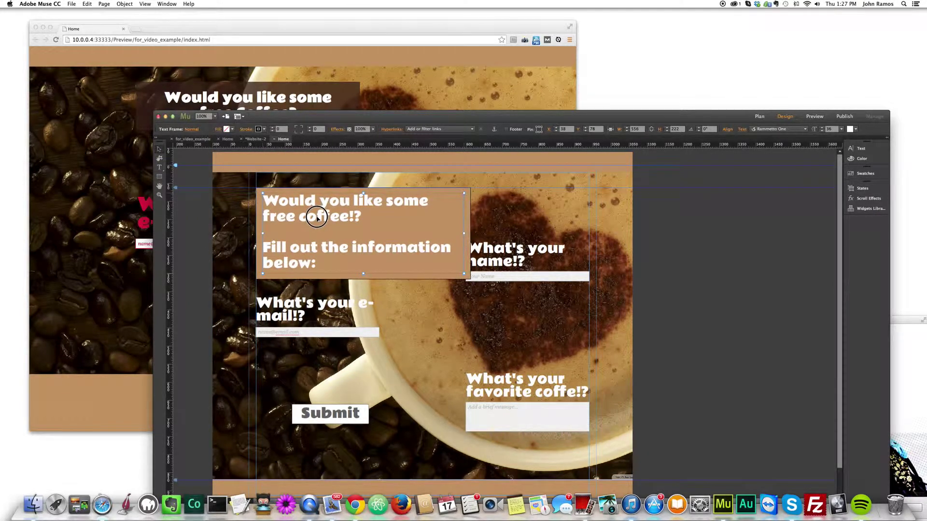
left_click(301, 276)
left_click(308, 207, "shift")
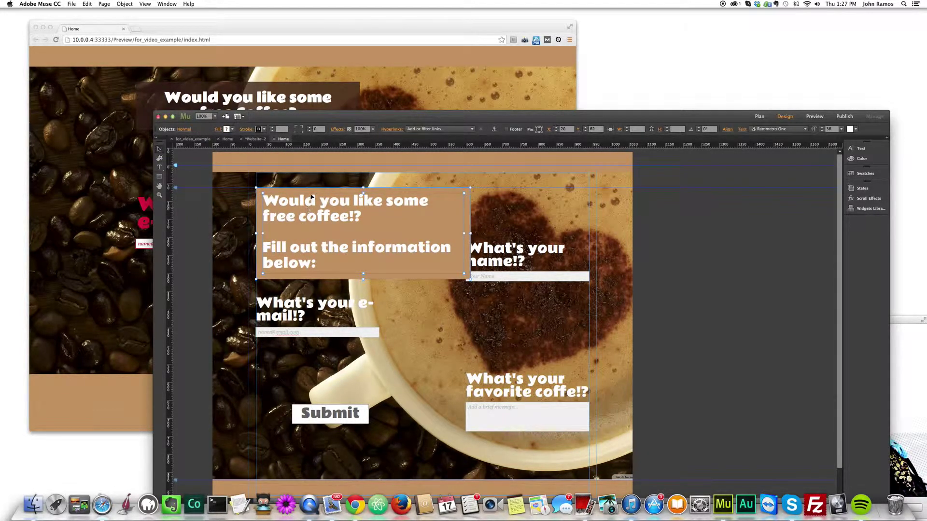
mouse_move(306, 194)
left_mouse_down()
mouse_move(303, 180)
mouse_move(304, 193)
left_mouse_up()
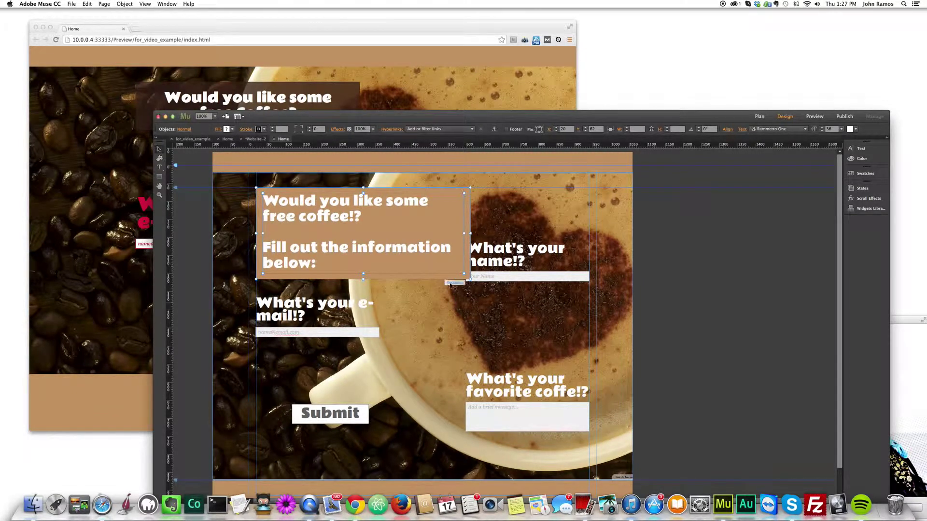
Remove the stroke from the tan rectangle by setting its stroke color to none
left_click(485, 274)
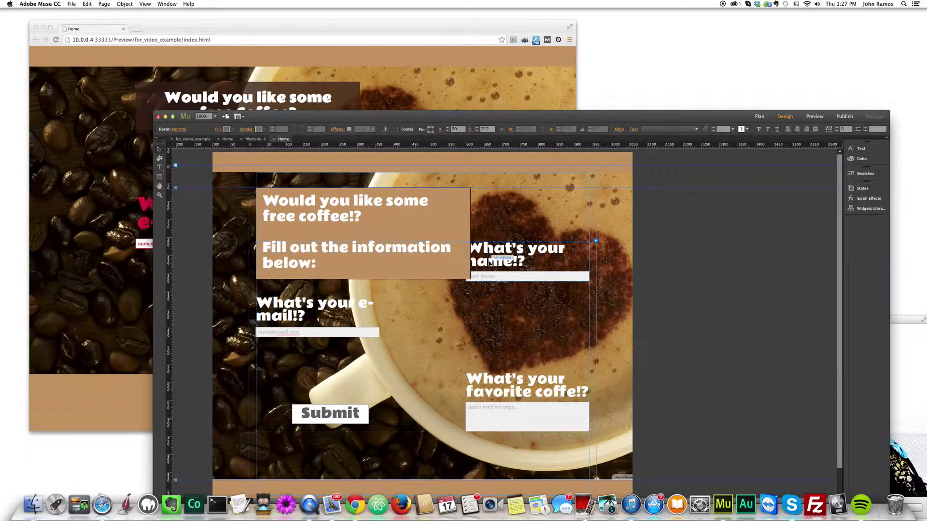
scroll(481, 232, "down", 1)
left_click(466, 198)
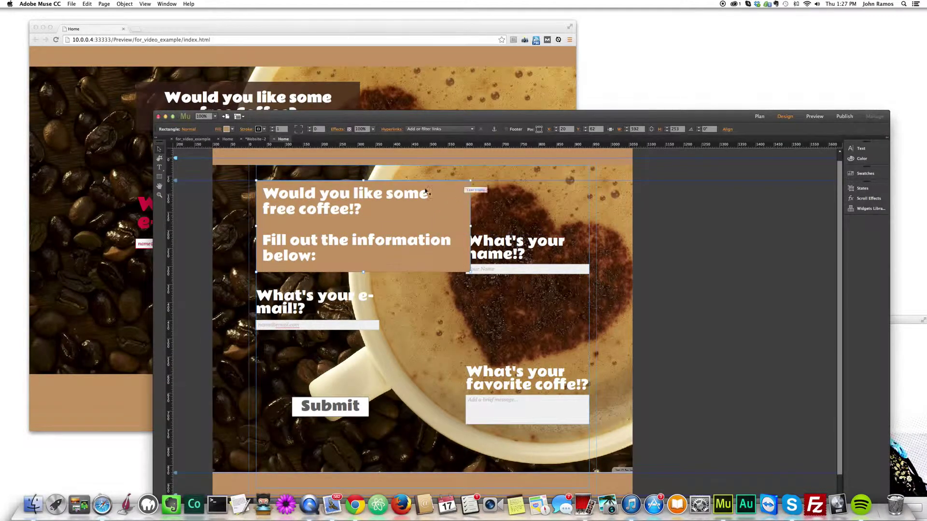
left_click(263, 128)
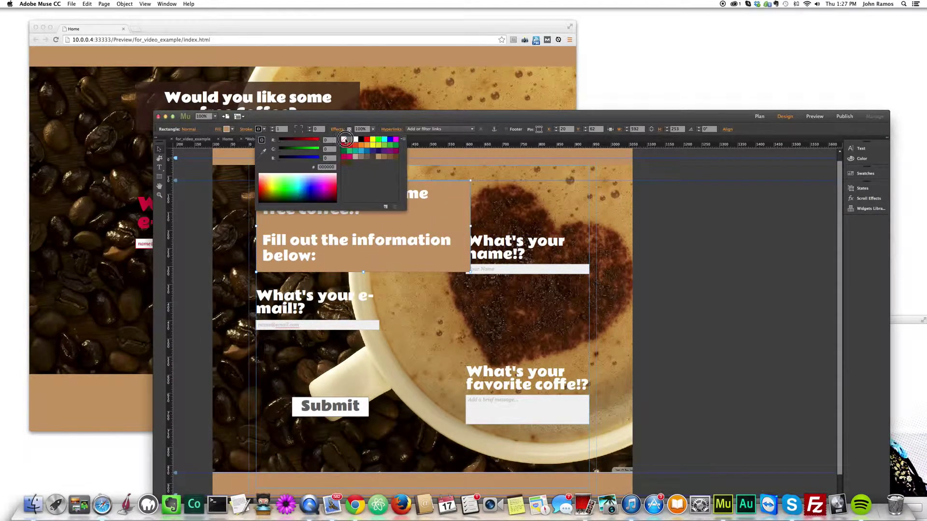
left_click(345, 140)
left_click(450, 313)
Move the whole contact form down to about Y 332, clear of the tan heading box
scroll(450, 312, "down", 2)
left_click(528, 219)
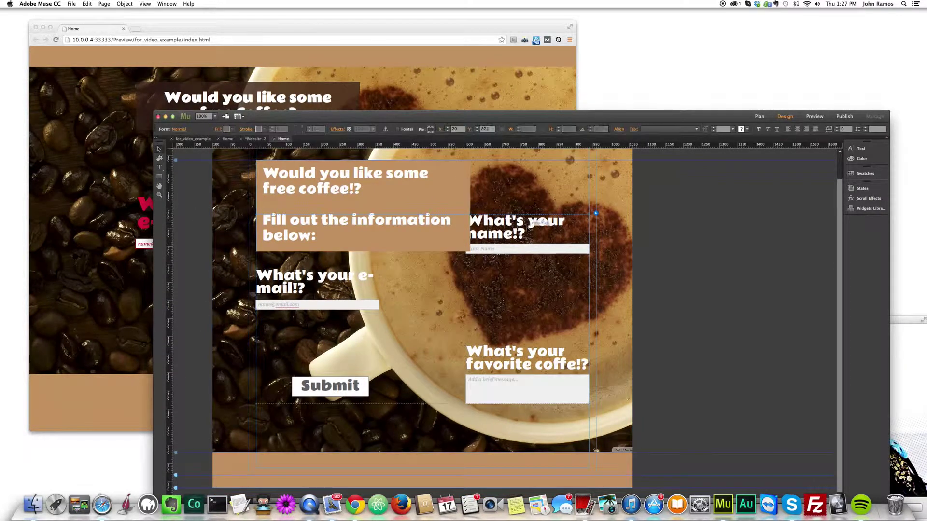
key("shift+Down")
key("shift+Down")
key("shift+Down")
key("shift+Down")
key("shift+Down")
key("shift+Down")
key("shift+Down")
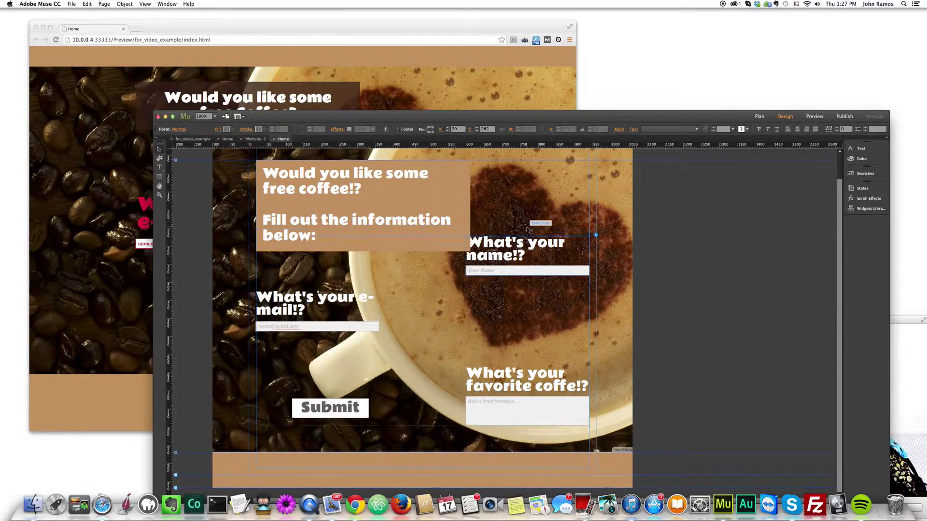
key("shift+Down")
key("shift+Down")
key("shift+Down")
key("shift+Down")
key("shift+Down")
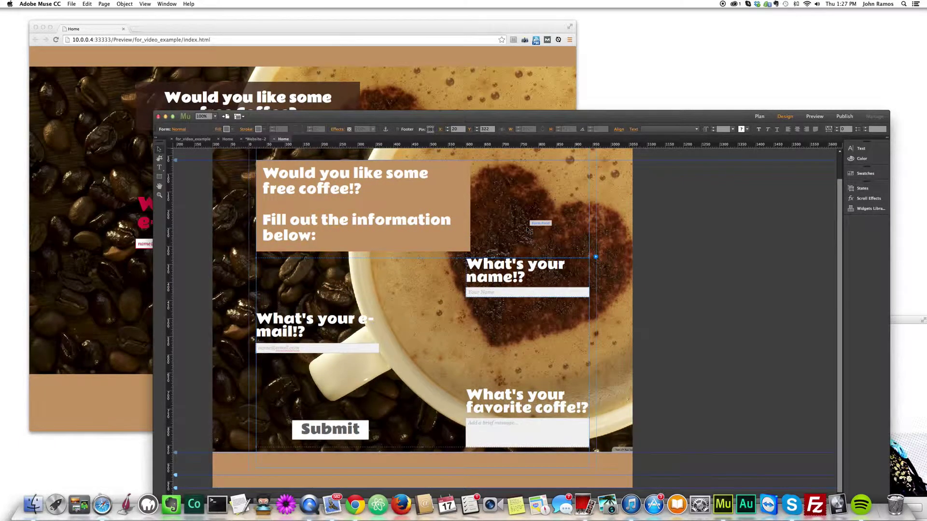
key("shift+Down")
left_click(383, 241)
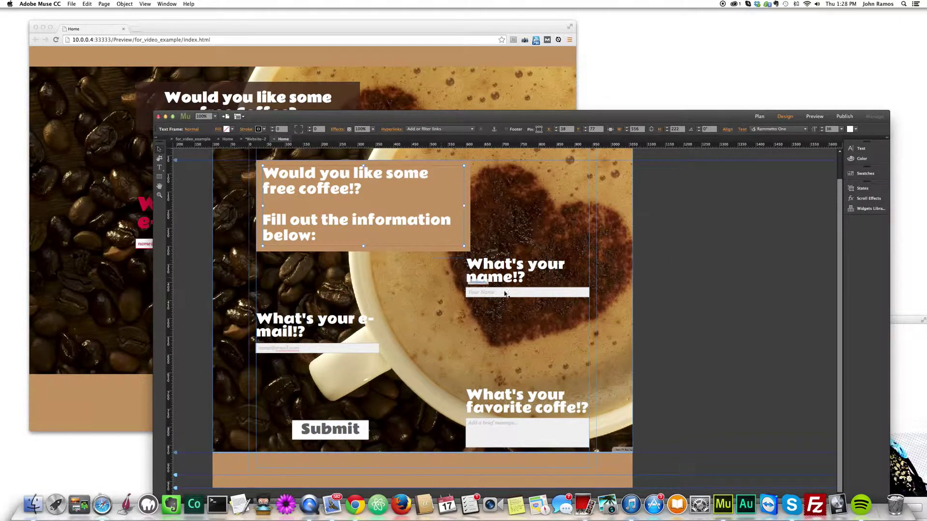
left_click(538, 282)
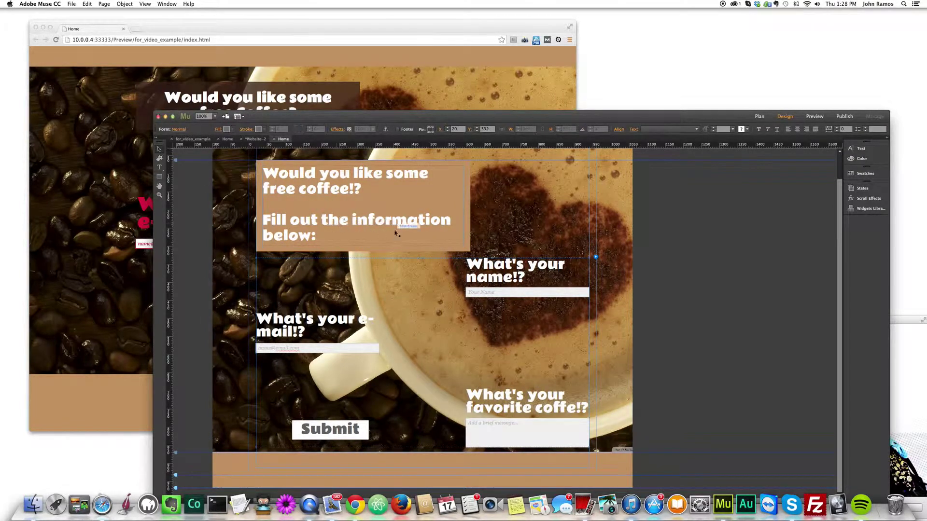
Set the size of all the text in the tan heading box to 24
double_click(360, 225)
left_click_drag(321, 234, 249, 170)
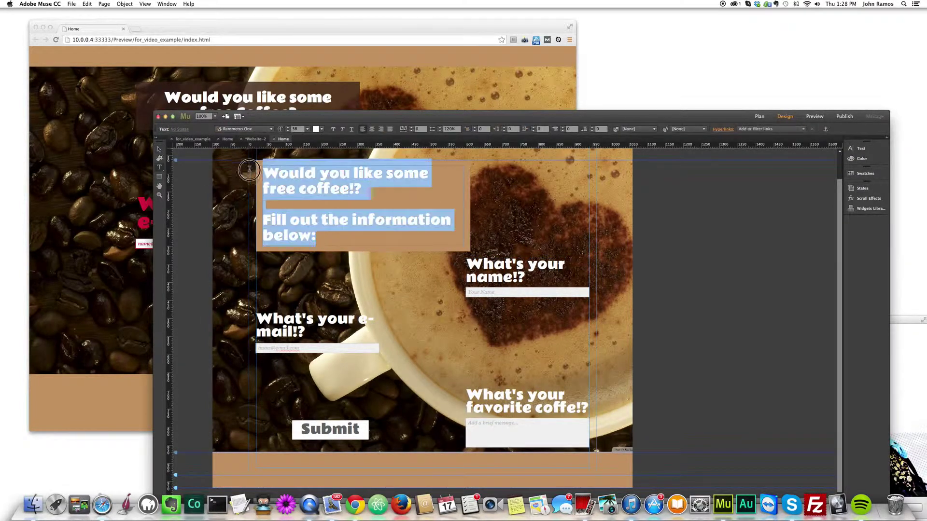
left_click(307, 129)
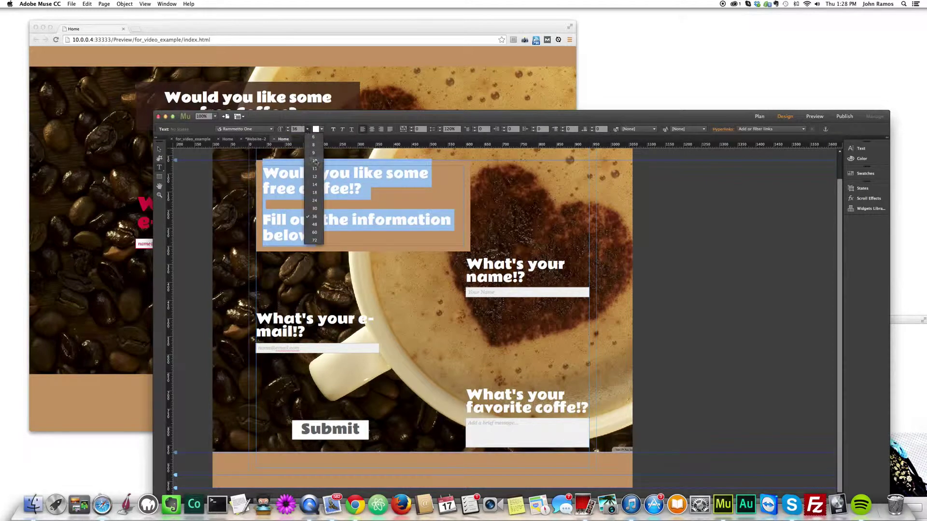
left_click(315, 200)
left_click(159, 149)
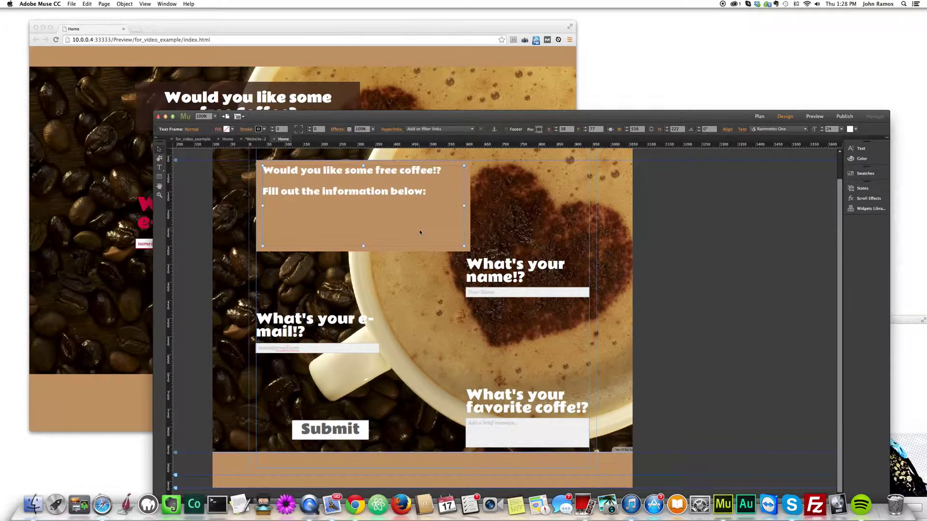
Shrink the tan rectangle to about 550 wide by 116 high so it fits closely around the two heading lines
left_click_drag(363, 252, 364, 201)
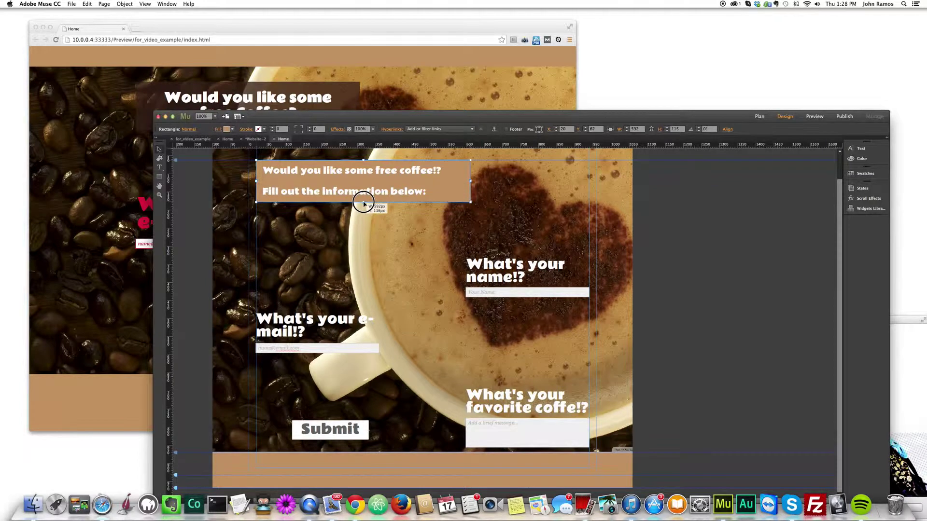
left_click_drag(469, 180, 454, 182)
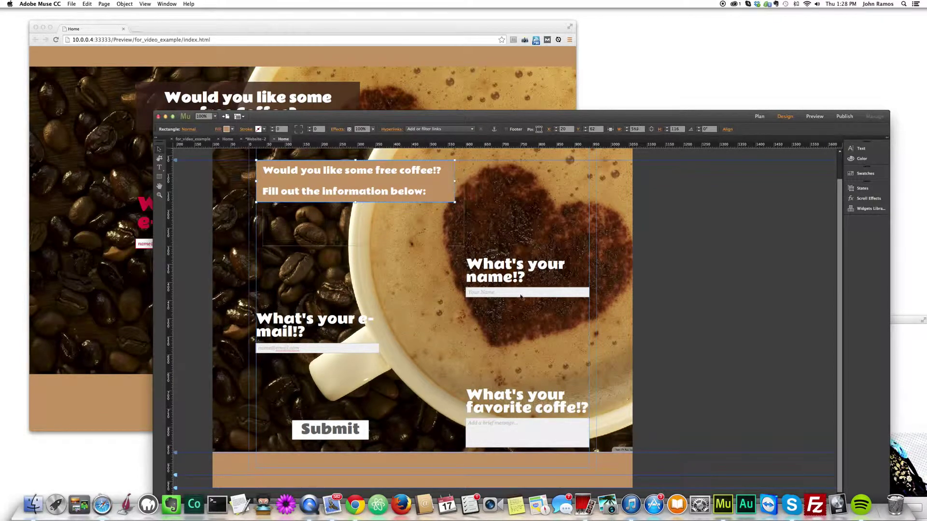
Nudge the whole contact form up to Y 242, closer to the tan heading box, and deselect it
left_click(527, 298)
key("shift+Up")
key("shift+Up")
key("shift+Up")
key("shift+Up")
key("shift+Up")
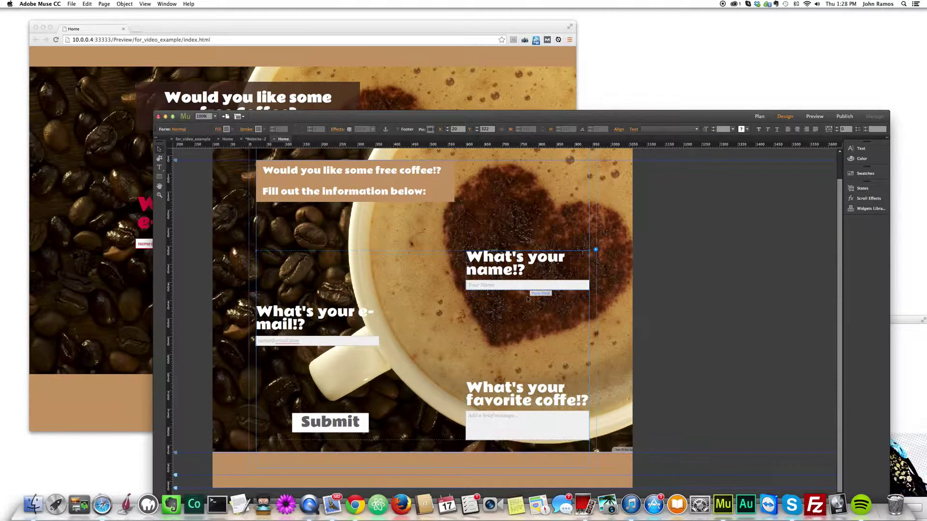
key("shift+Up")
key("shift+Up")
key("shift+Up")
key("shift+Up")
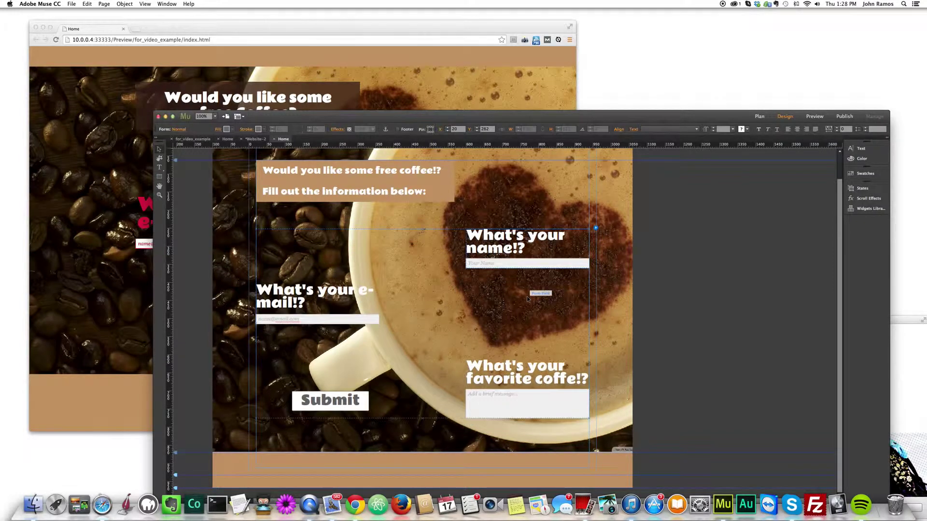
key("shift+Down")
key("shift+Down")
key("shift+Down")
key("shift+Up")
key("shift+Up")
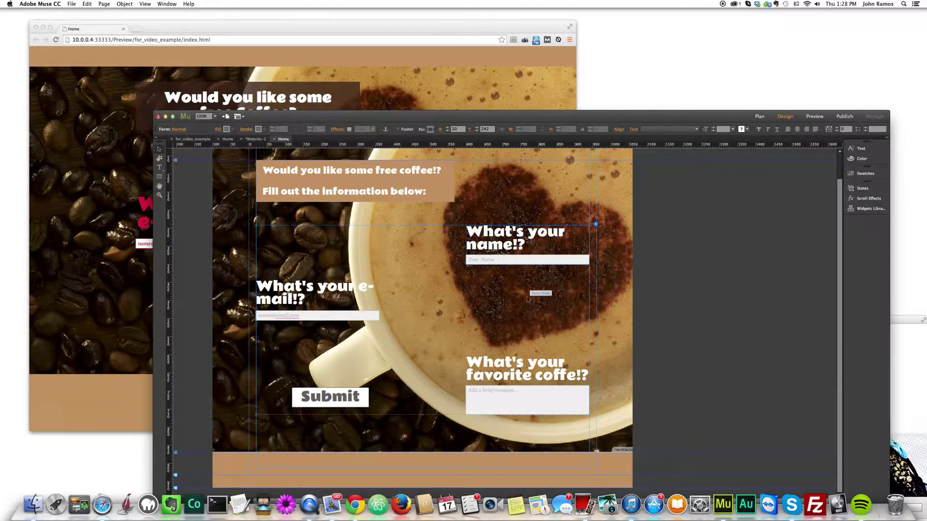
left_click(675, 275)
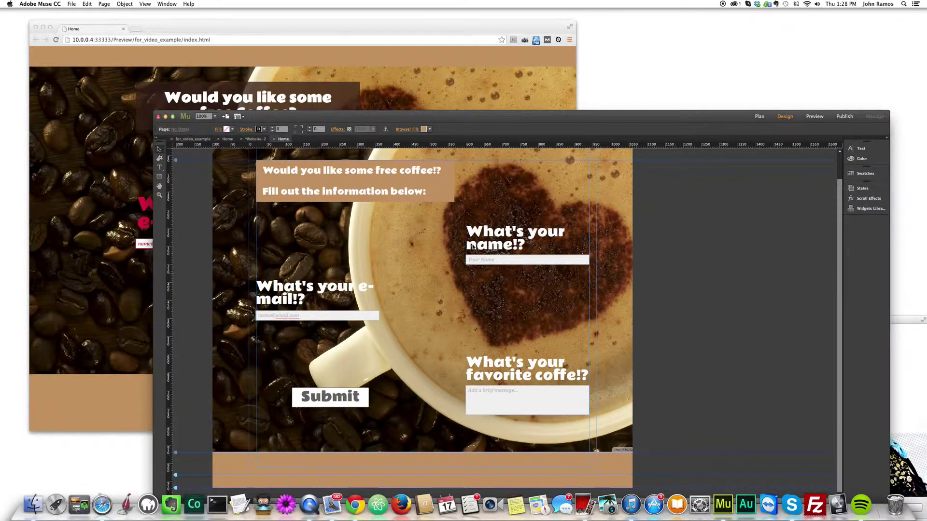
left_click(492, 255)
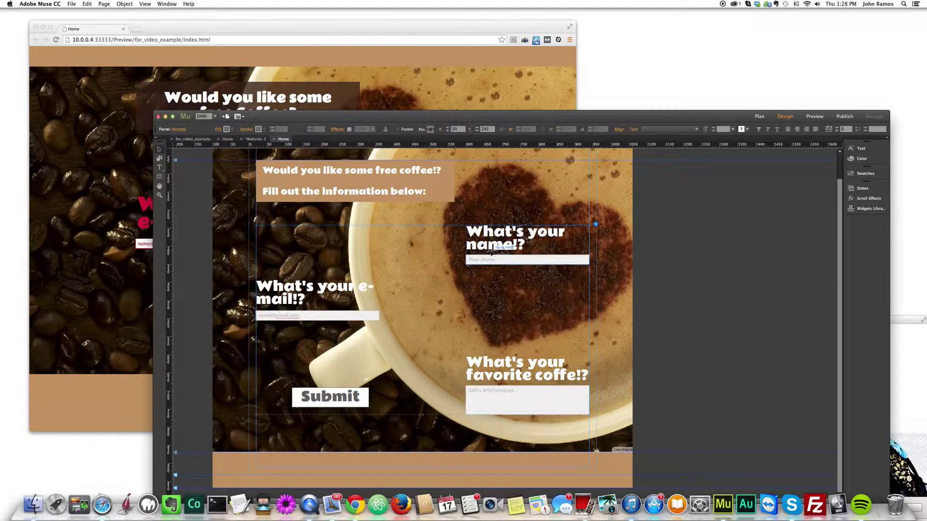
left_click(709, 244)
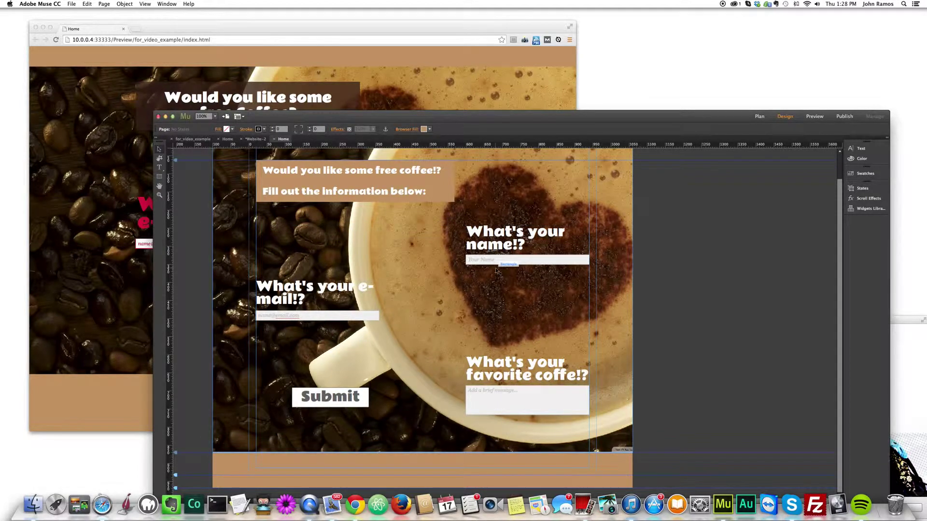
Preview the page in the browser and check how its e-mail, message and name fields respond to focus
key("shift+super+e")
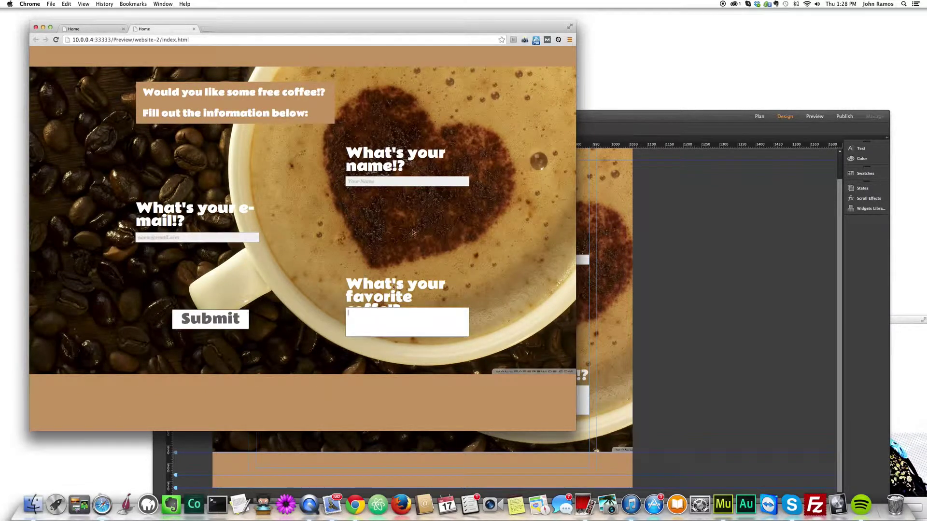
left_click(217, 238)
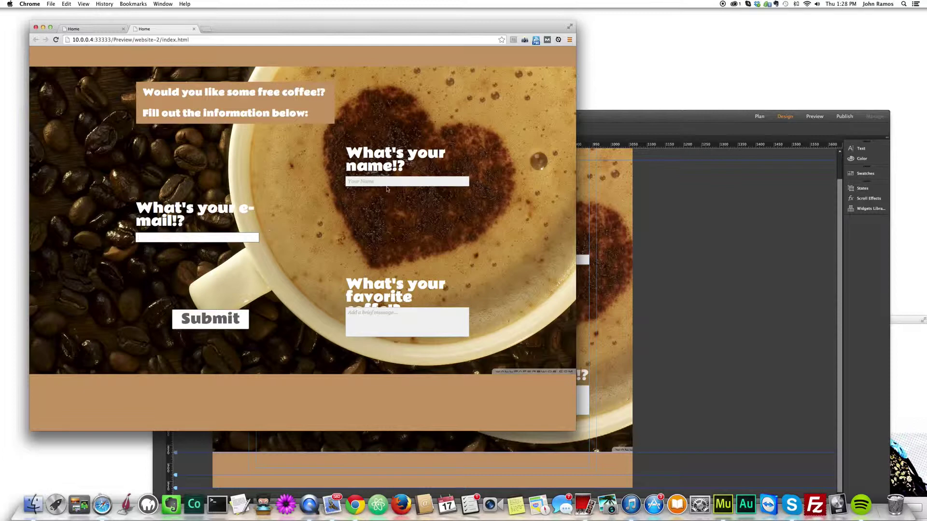
left_click(418, 319)
left_click(379, 183)
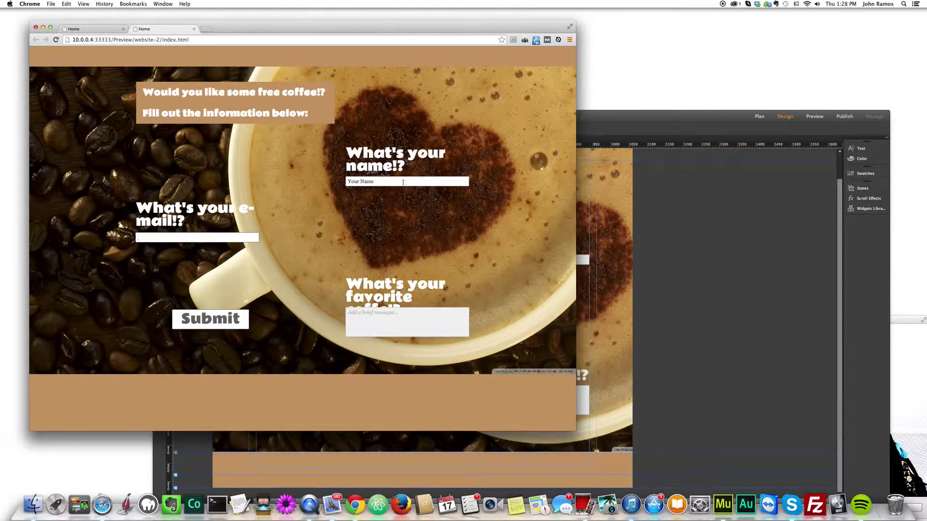
Reload the for_video_example preview page and check how its name, e-mail and message fields respond to focus
left_click(105, 34)
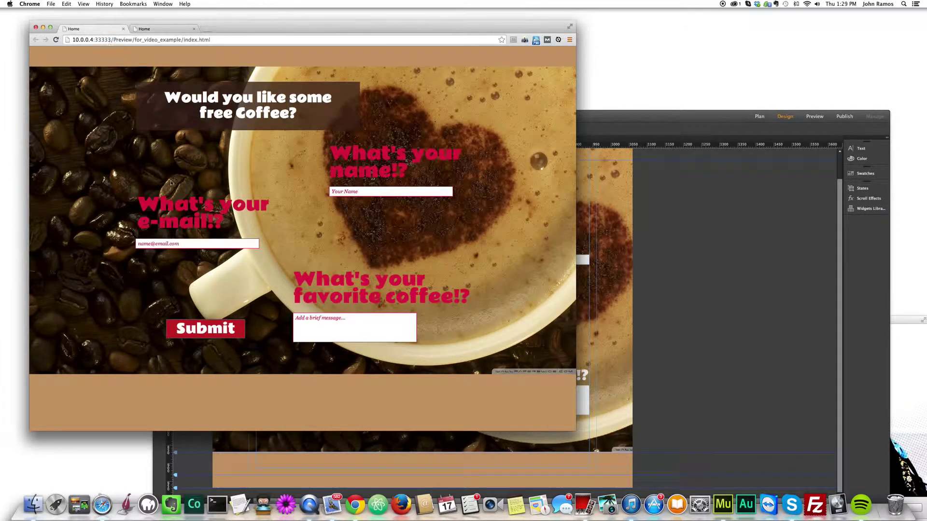
left_click(55, 40)
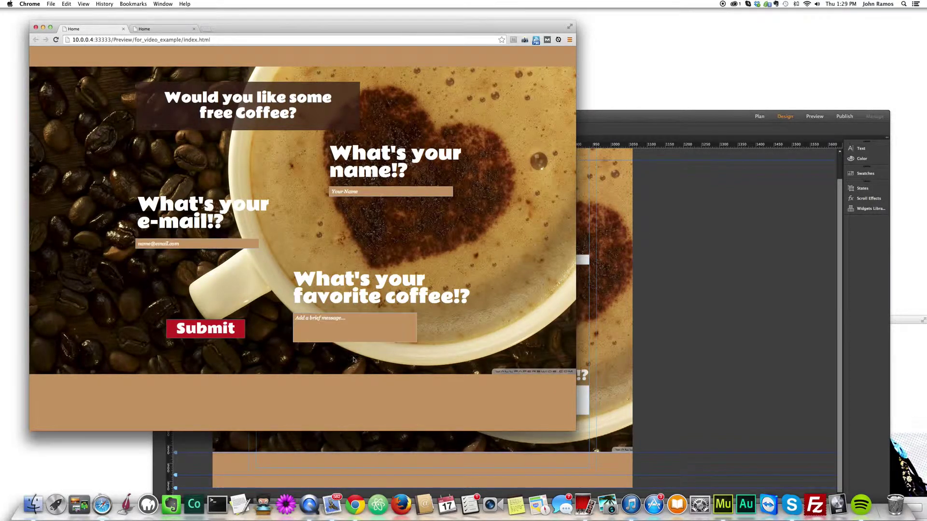
left_click(372, 193)
left_click(227, 244)
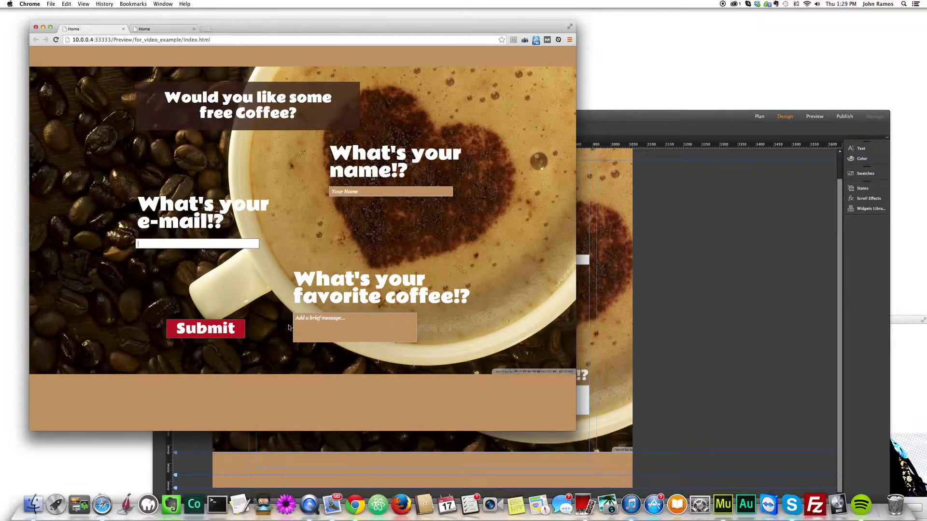
left_click(350, 324)
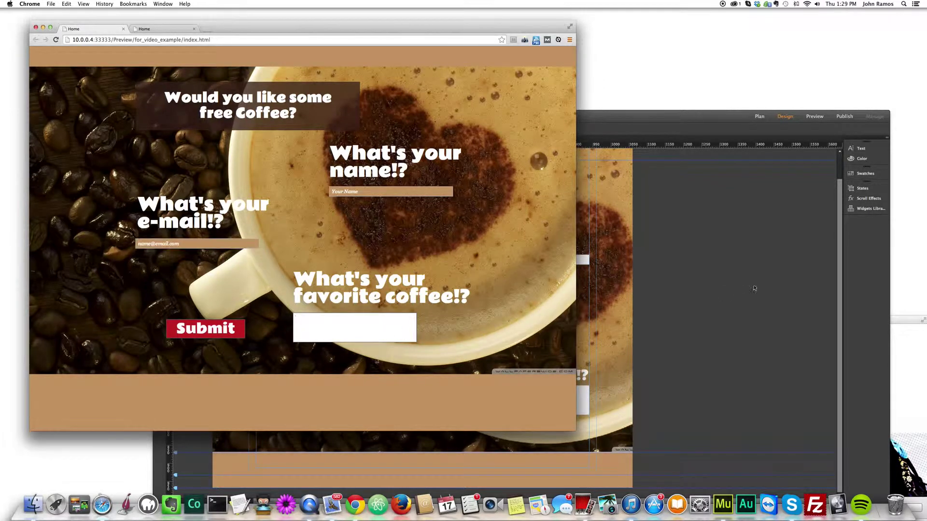
Return to Adobe Muse and set the fill of the name field's text input in its Empty state to white (FFFFFF)
left_click(753, 289)
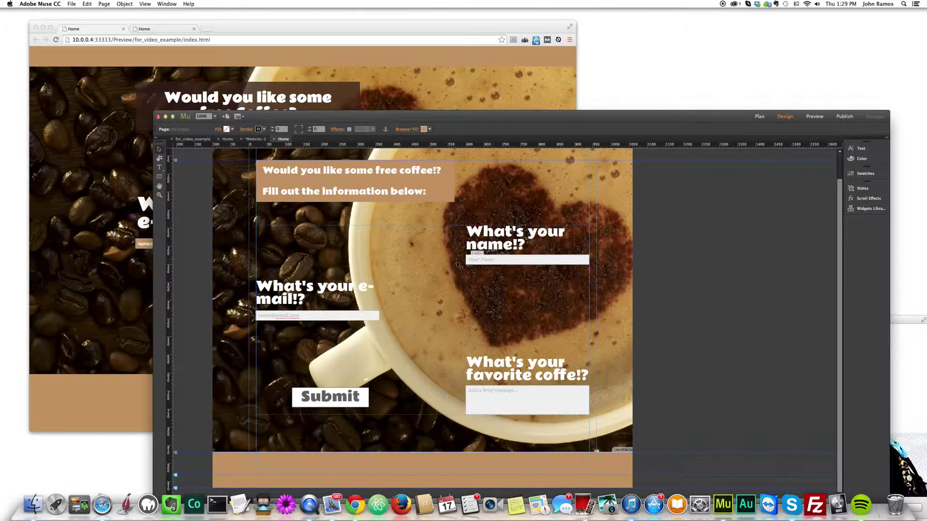
left_click(500, 263)
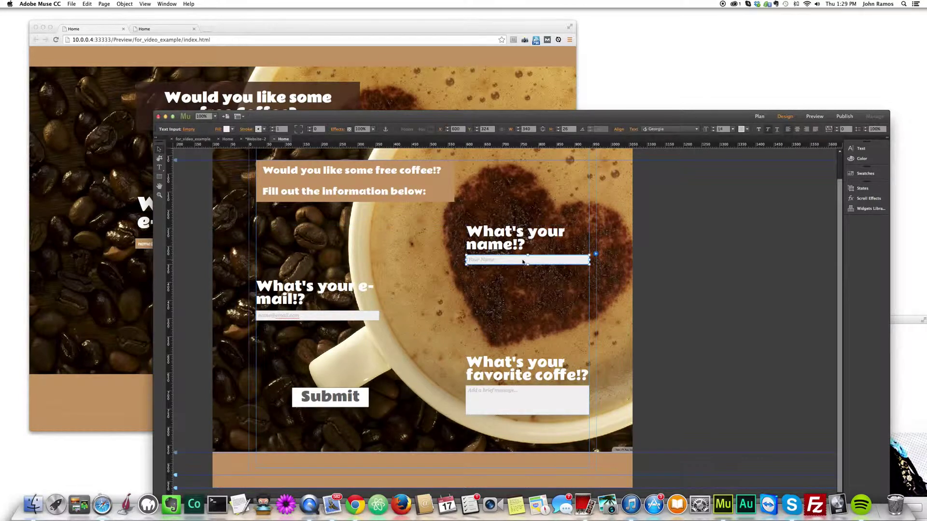
left_click(363, 317)
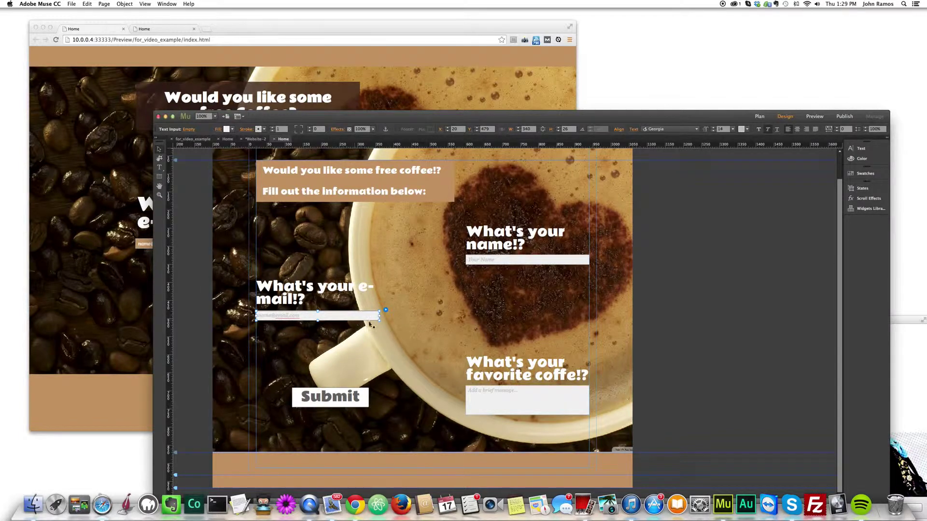
left_click(513, 262)
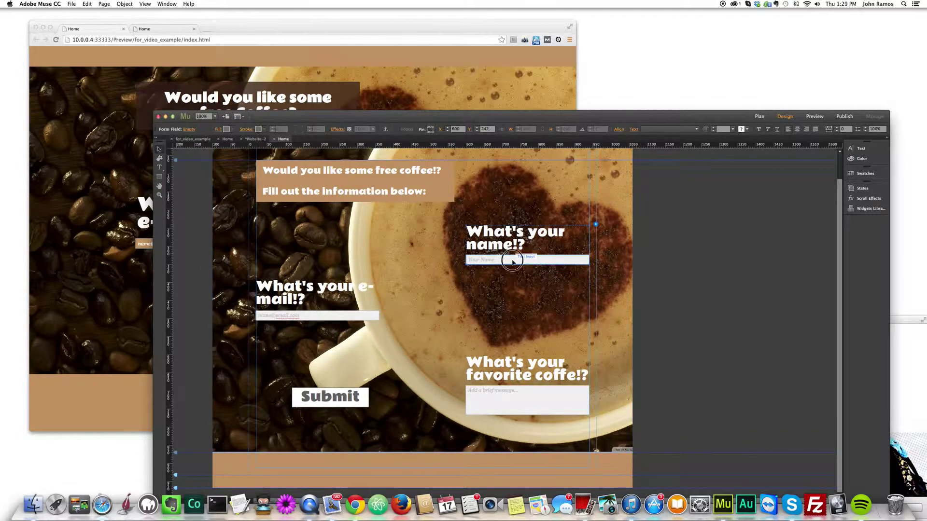
left_click(222, 131)
left_click(247, 181)
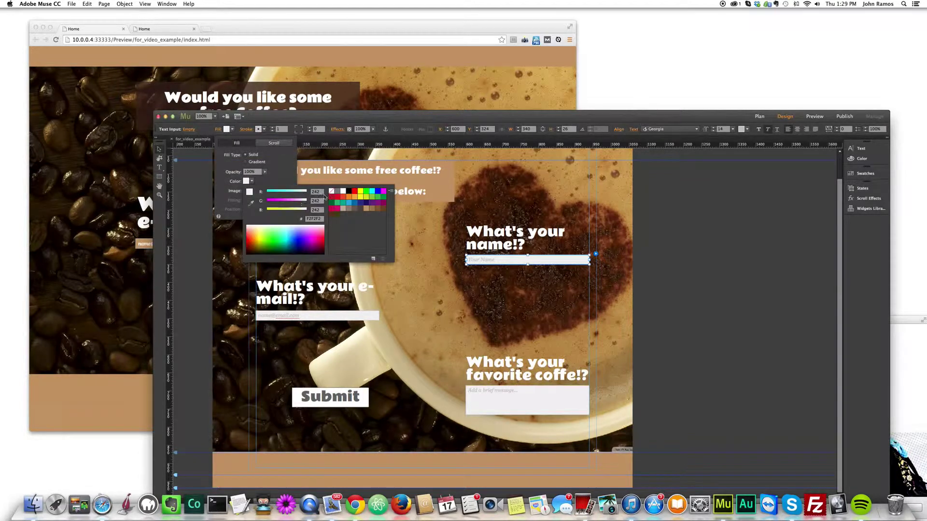
left_click(342, 192)
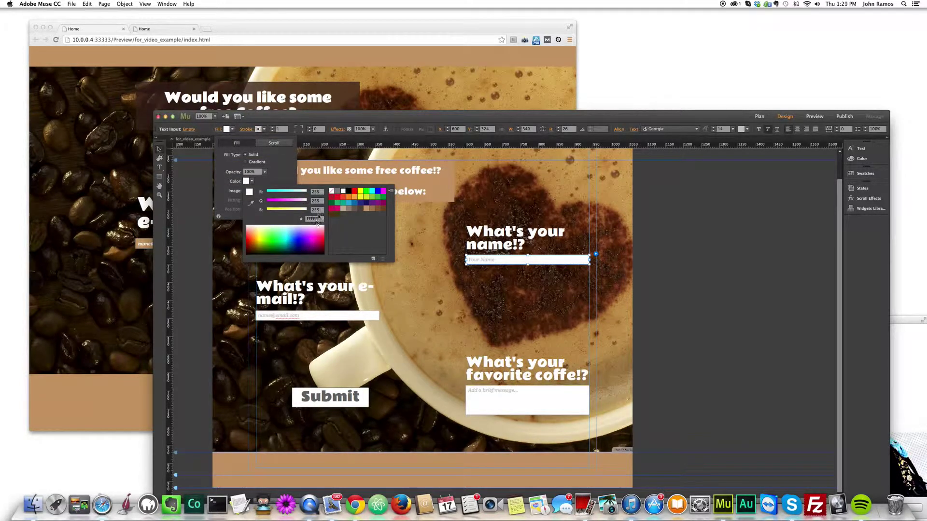
left_click(185, 262)
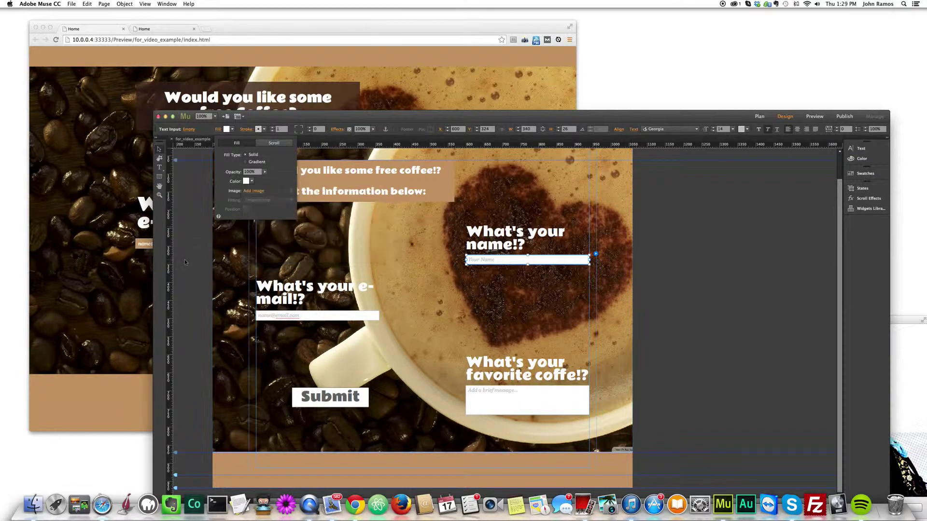
left_click(189, 260)
Switch the name field's text input from its Empty state to its Rollover state for editing
left_click(188, 129)
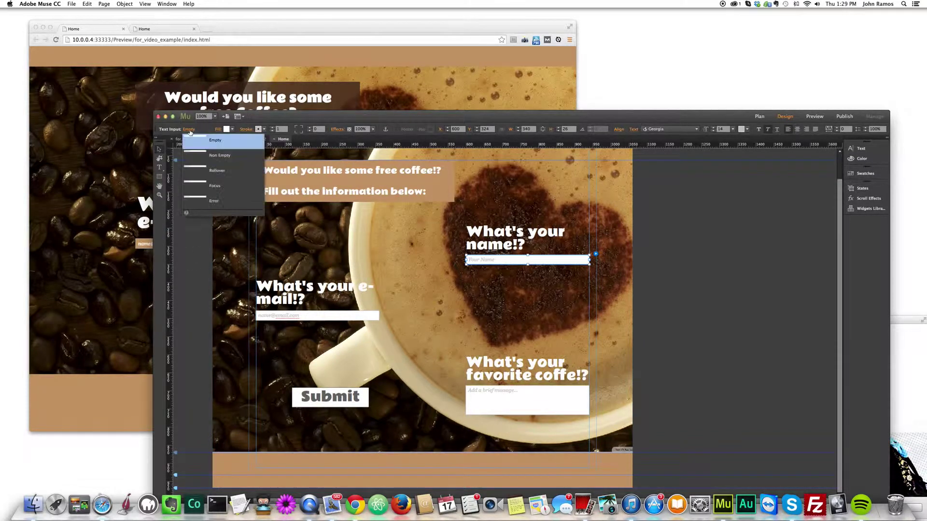
left_click(184, 256)
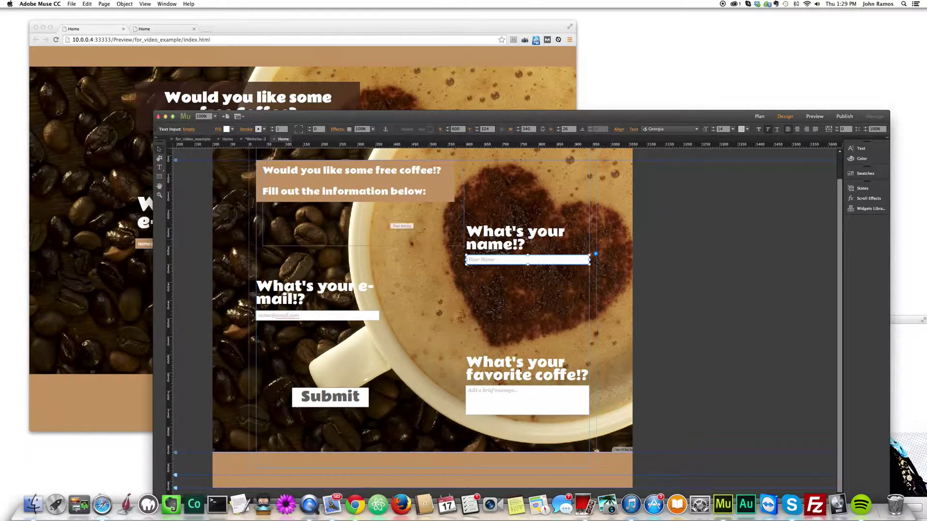
left_click(186, 130)
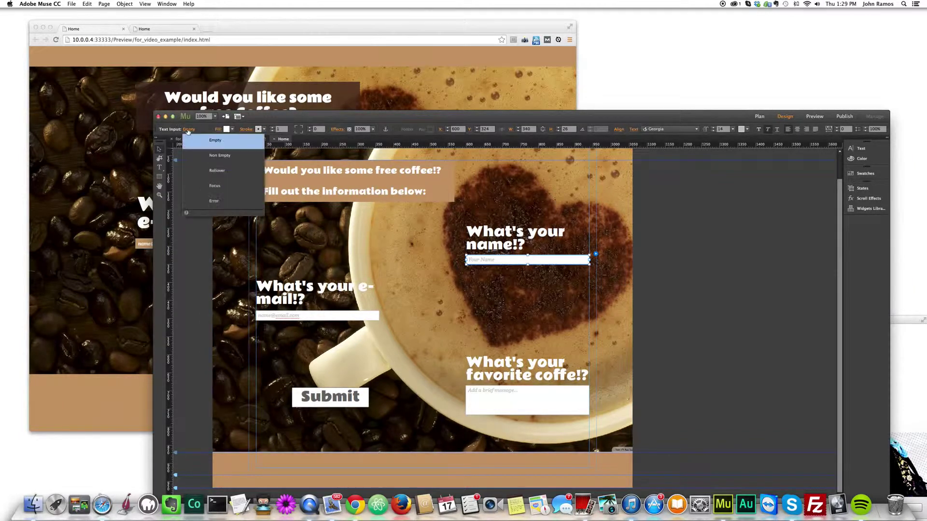
left_click(205, 171)
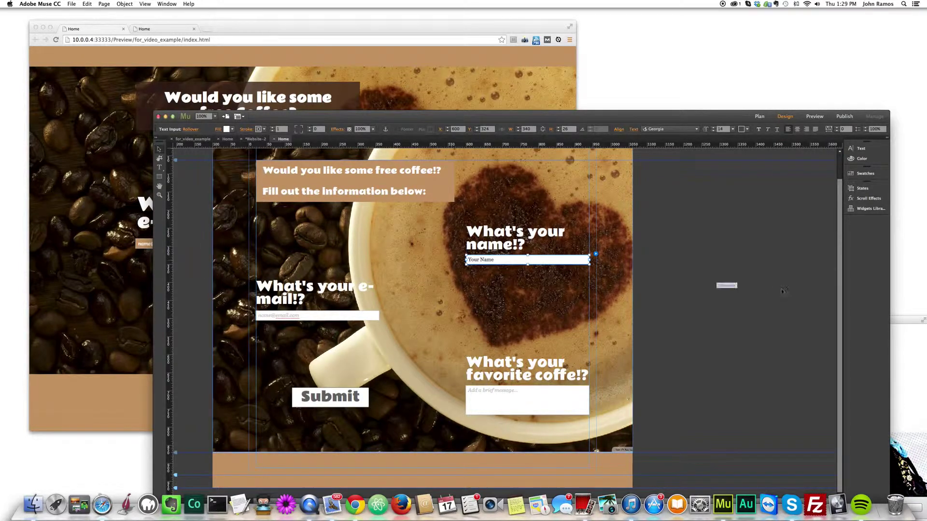
left_click(713, 291)
double_click(559, 262)
left_click(558, 261)
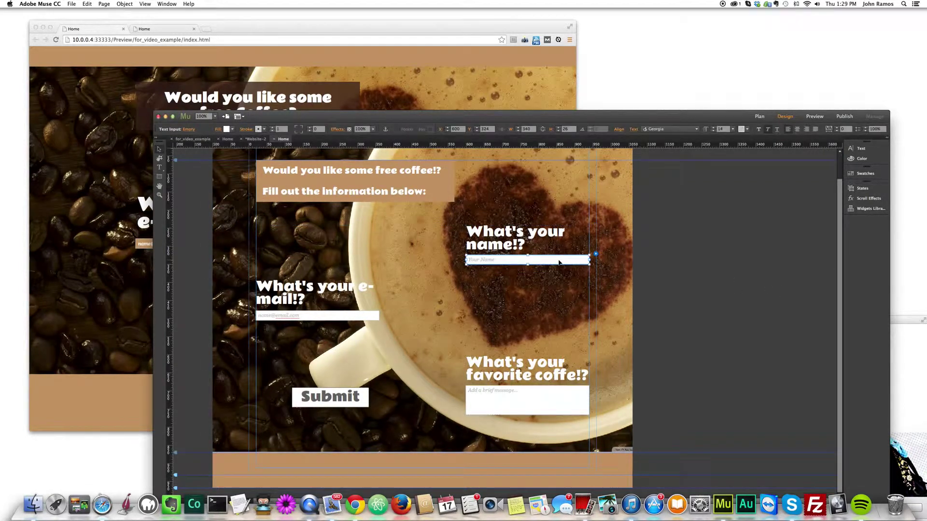
left_click(189, 130)
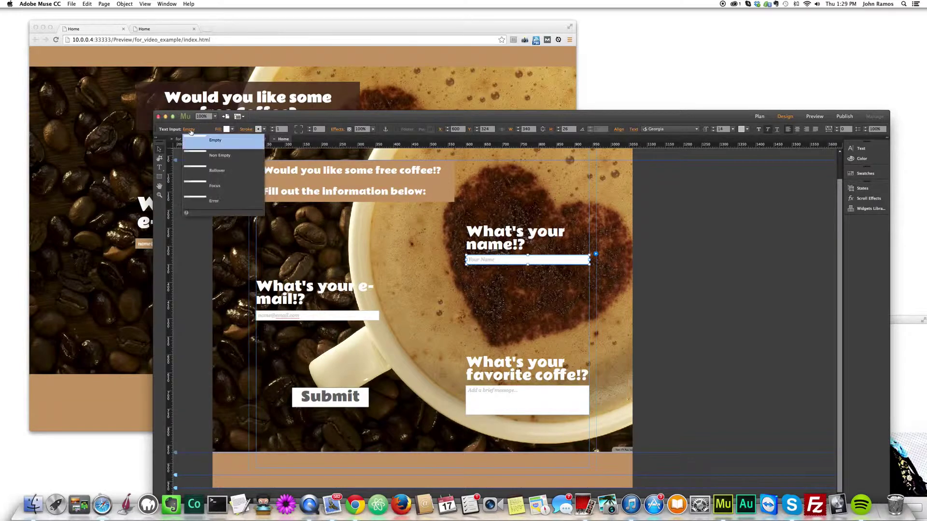
left_click(207, 171)
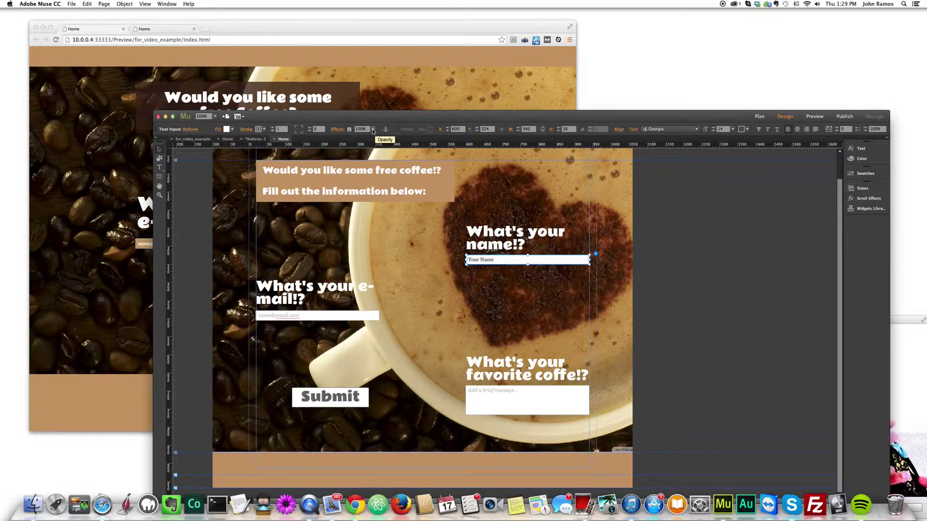
Enable a white Glow effect on the Rollover state of the name field's text input
left_click_drag(402, 116, 392, 111)
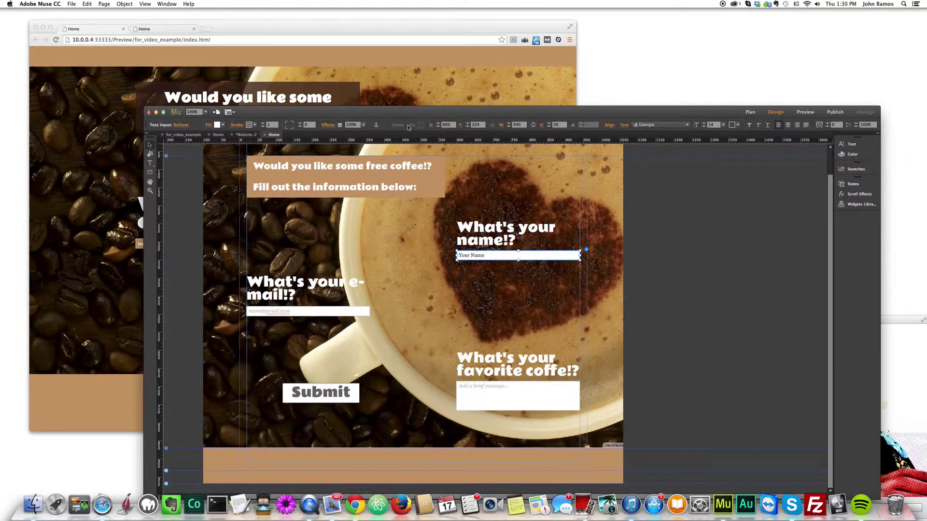
left_click(328, 125)
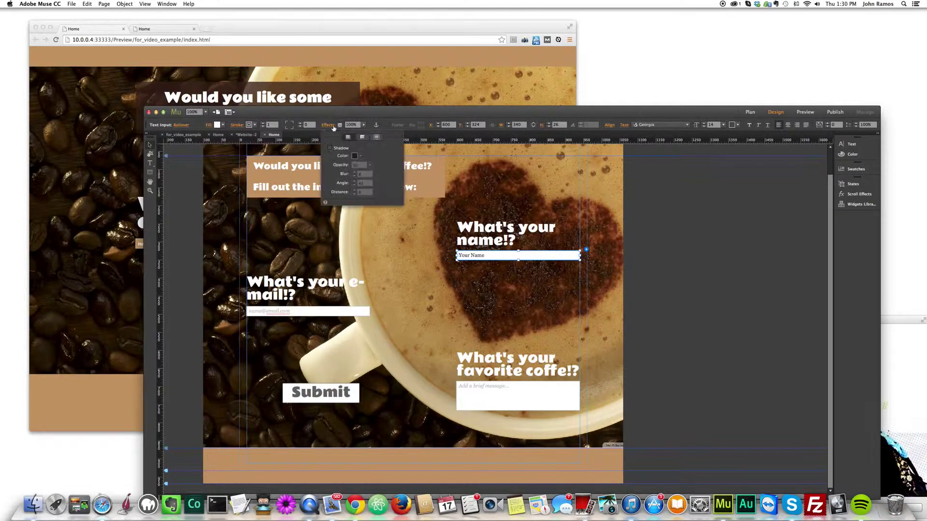
left_click(377, 137)
left_click(329, 148)
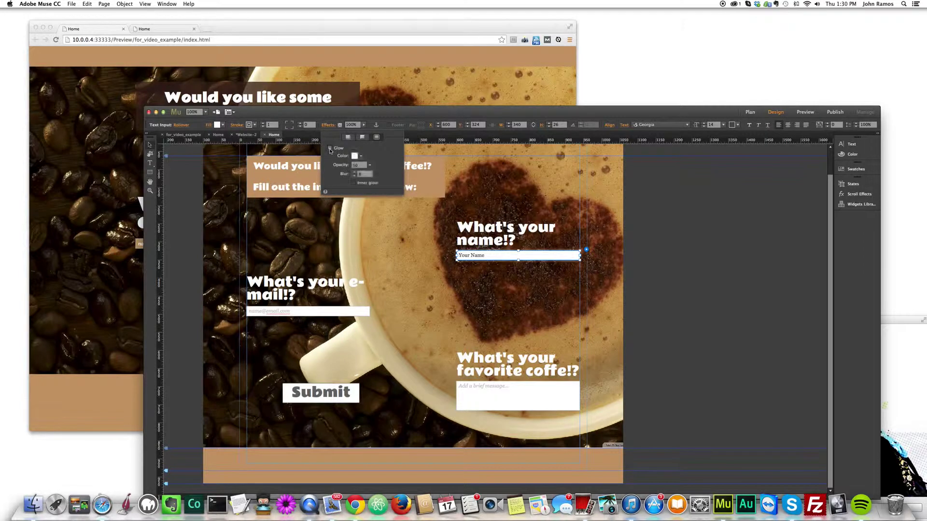
left_click(362, 157)
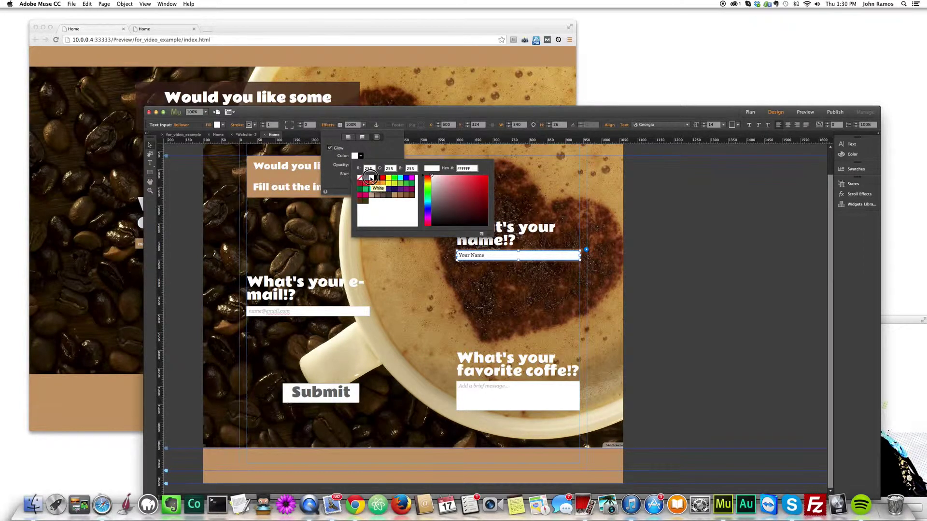
left_click(375, 158)
Set the name field's Rollover glow to 100 opacity and 20 blur, and preview the page in the browser
left_click(369, 165)
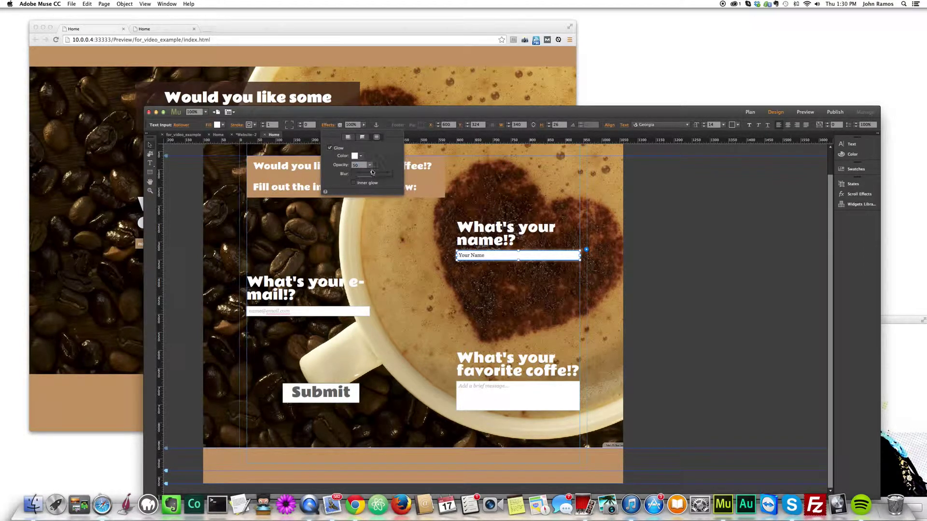
left_click_drag(373, 173, 352, 175)
left_click(350, 173)
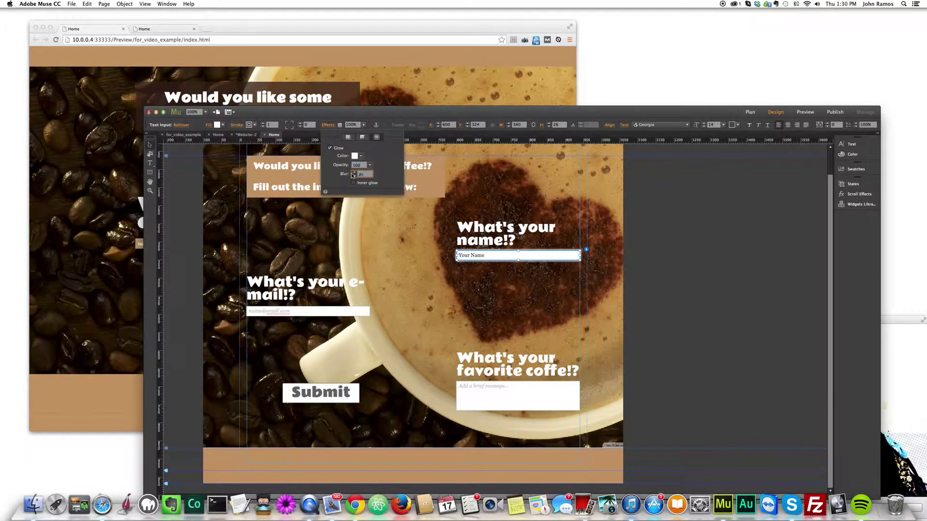
key("Return")
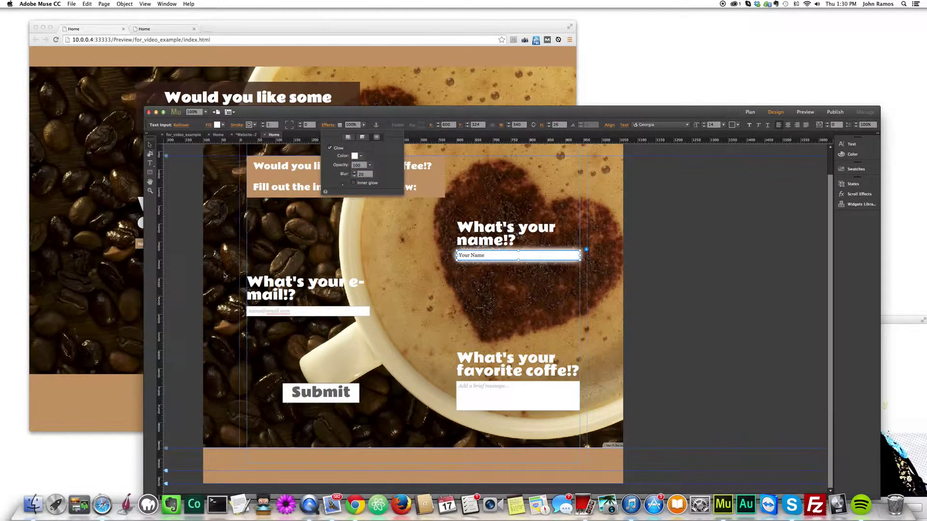
left_click(187, 229)
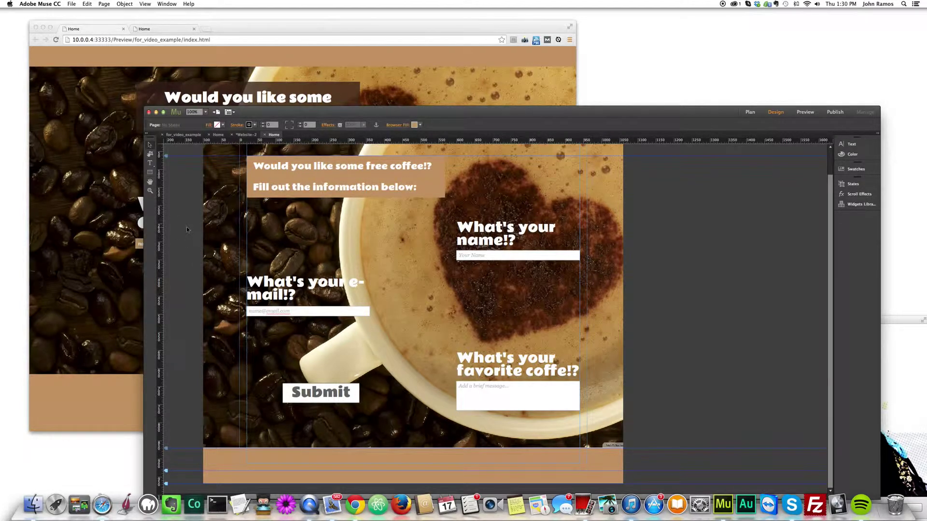
key("super+shift+e")
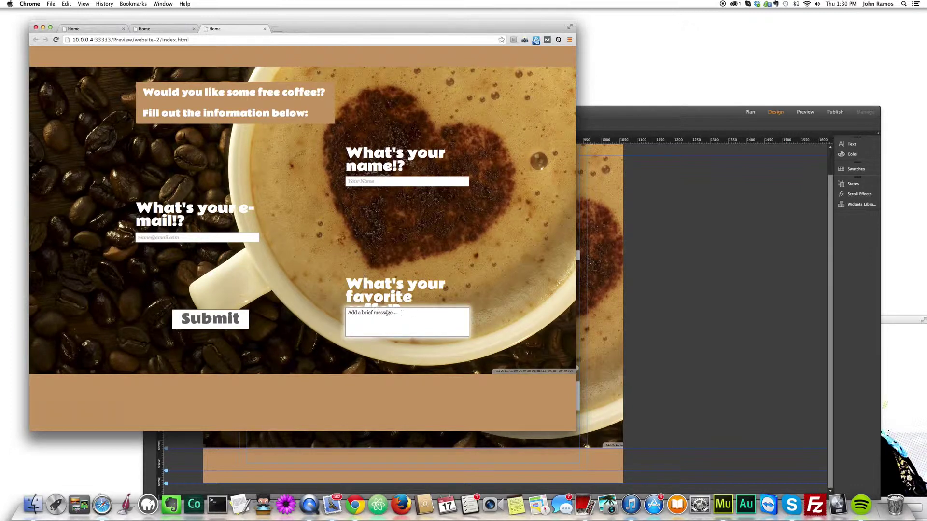
Return to Adobe Muse and widen the "What's your favorite coffe!?" label to 360 px
left_click(590, 358)
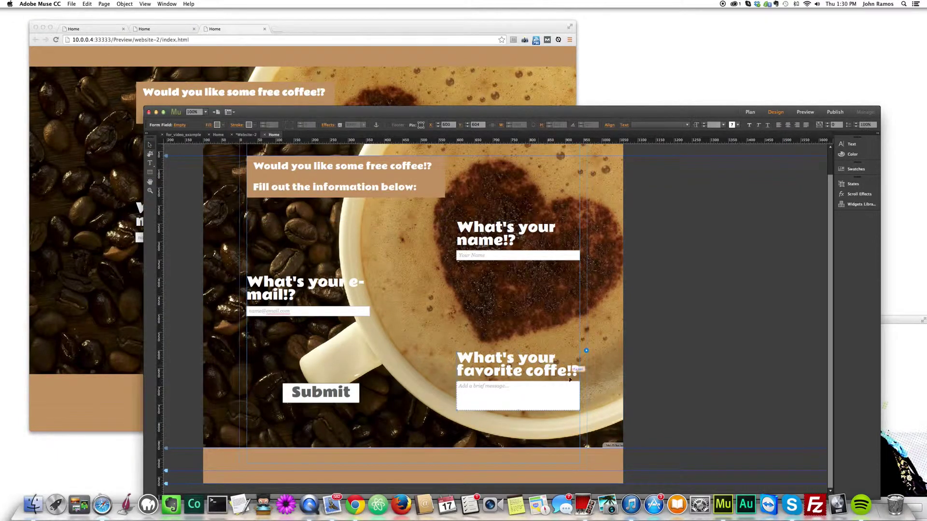
left_click(581, 367)
mouse_move(581, 367)
left_mouse_down()
mouse_move(625, 365)
mouse_move(587, 366)
left_mouse_up()
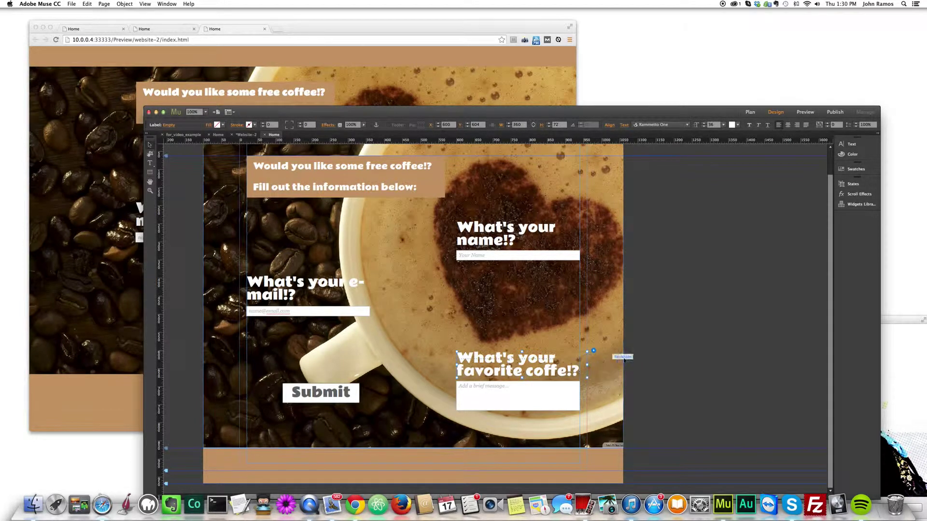
left_click(638, 353)
Preview the page in the browser and check how the name, e-mail and message fields respond to rollover and focus
key("super+alt+e")
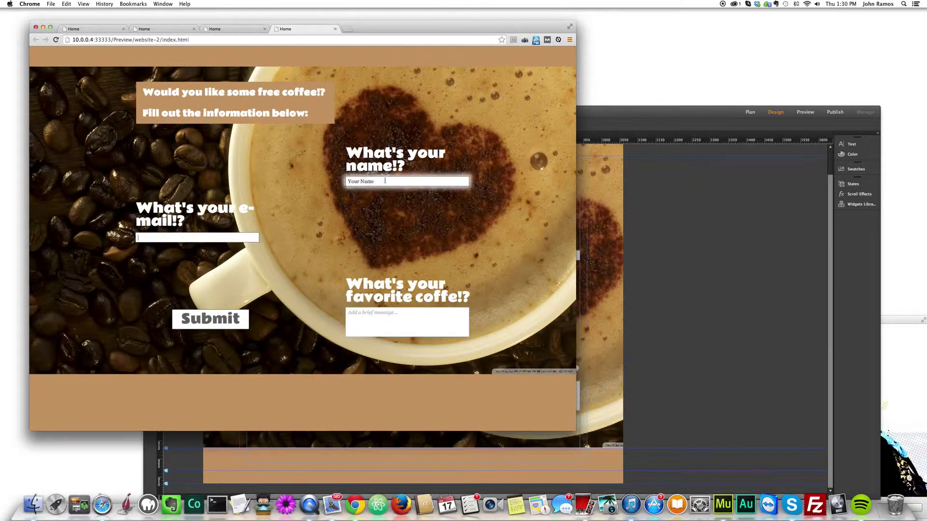
left_click(222, 221)
left_click(229, 235)
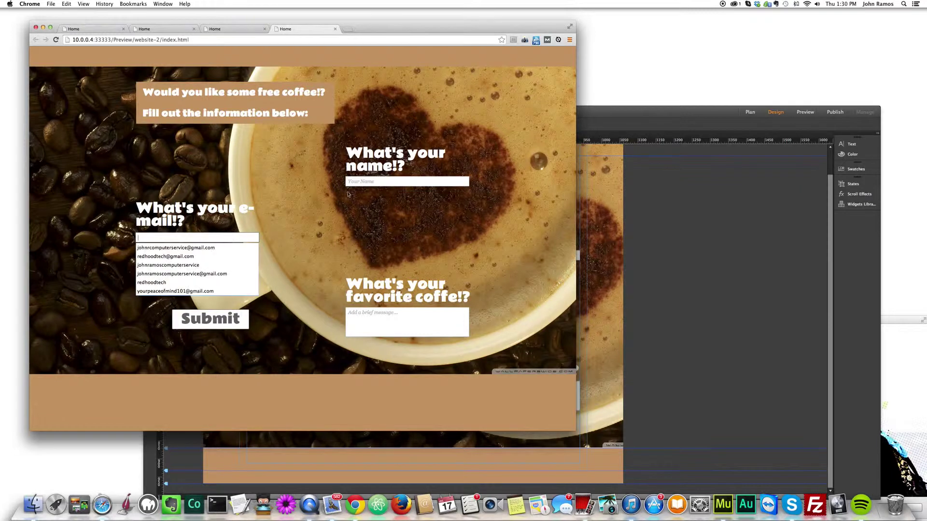
left_click(364, 181)
left_click(218, 254)
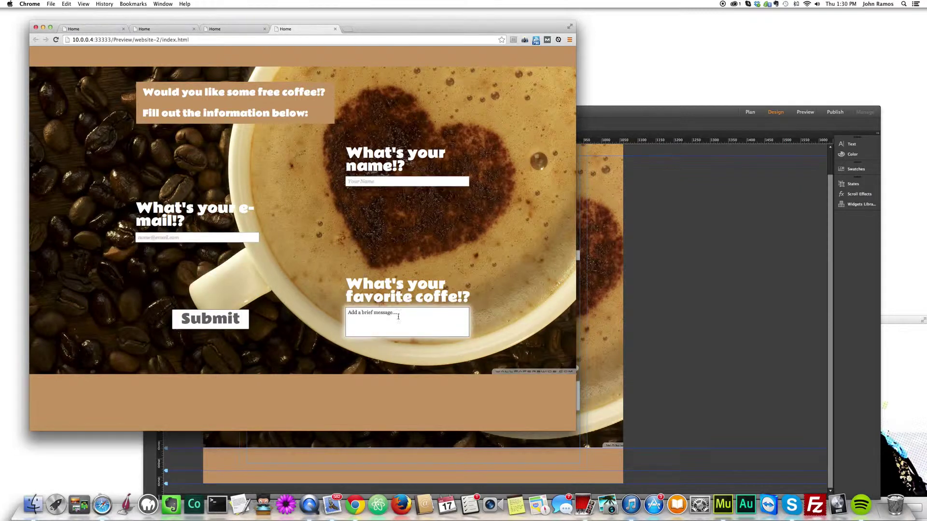
left_click(242, 115)
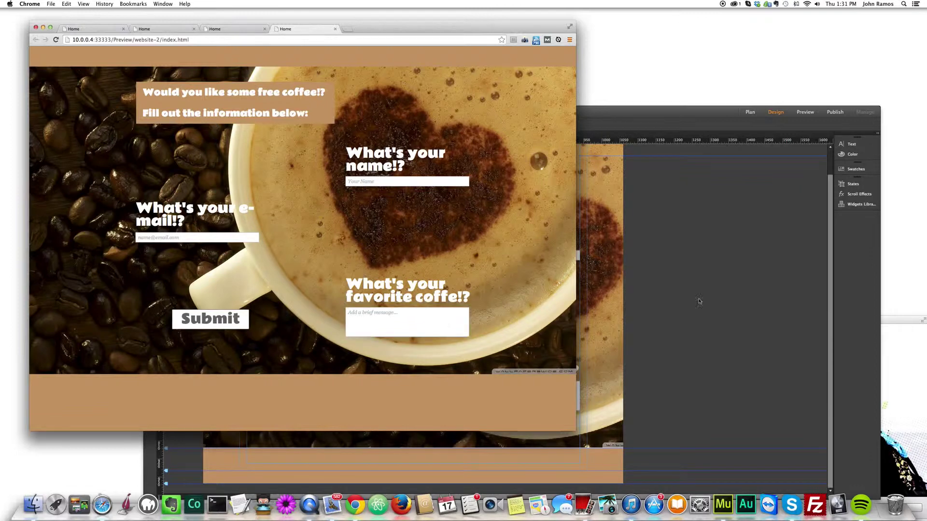
Return to Adobe Muse and change the Submit button's text color to white
key("super+Tab")
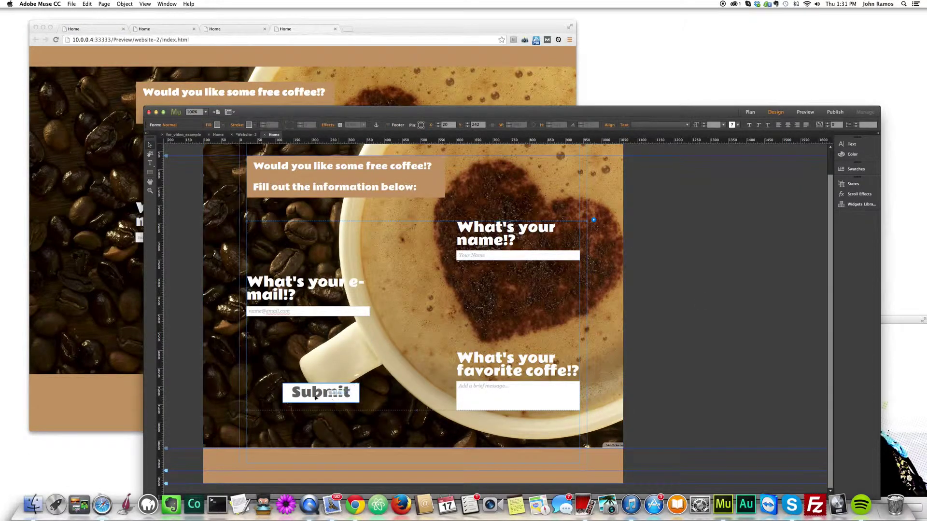
double_click(296, 393)
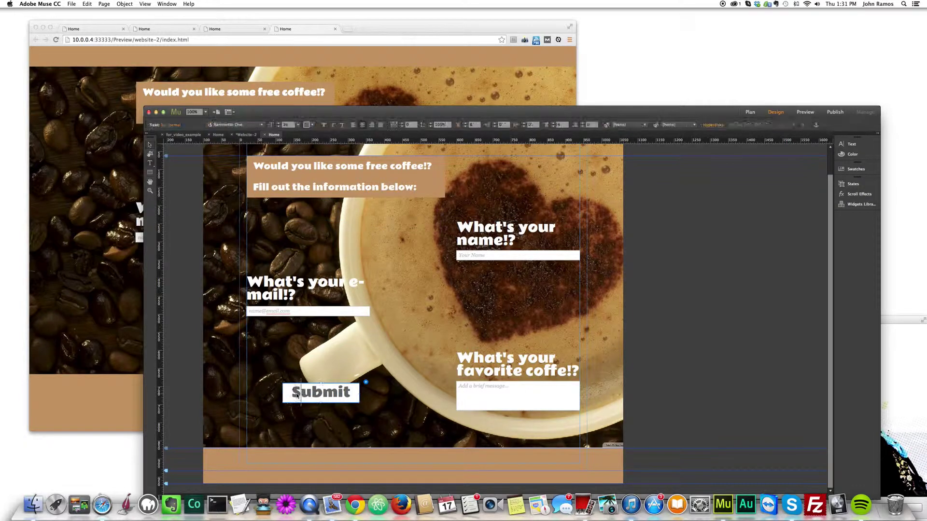
left_click_drag(292, 393, 352, 391)
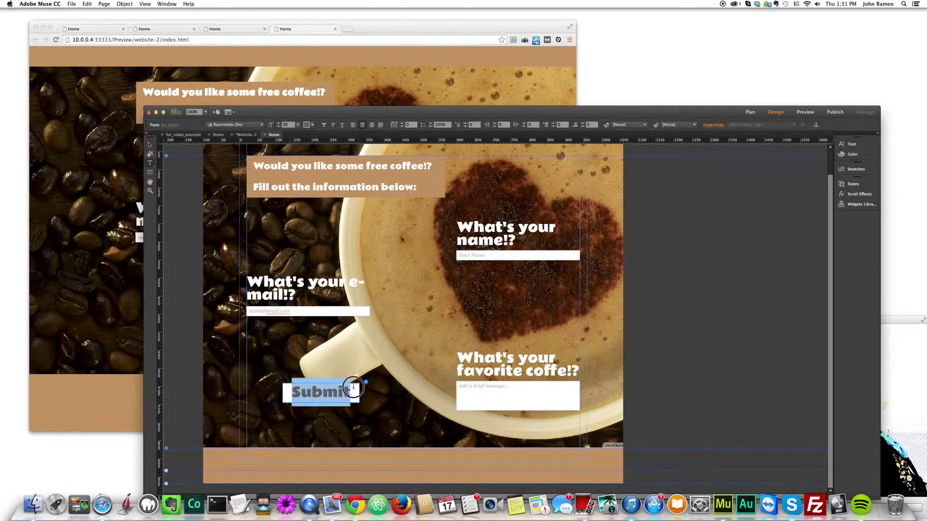
left_click(307, 125)
left_click(405, 137)
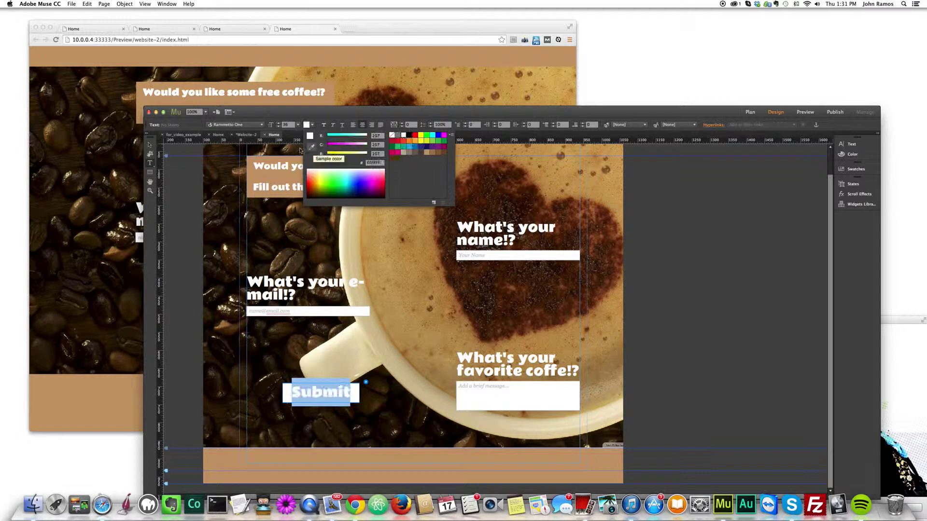
left_click(149, 145)
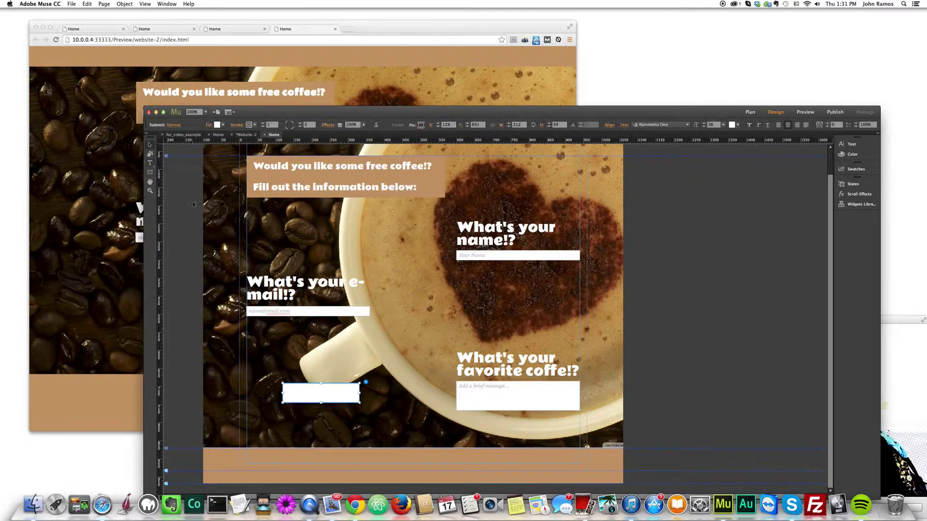
Set the Submit button's fill to the dark red swatch C1272D
left_click(227, 300)
left_click(287, 401)
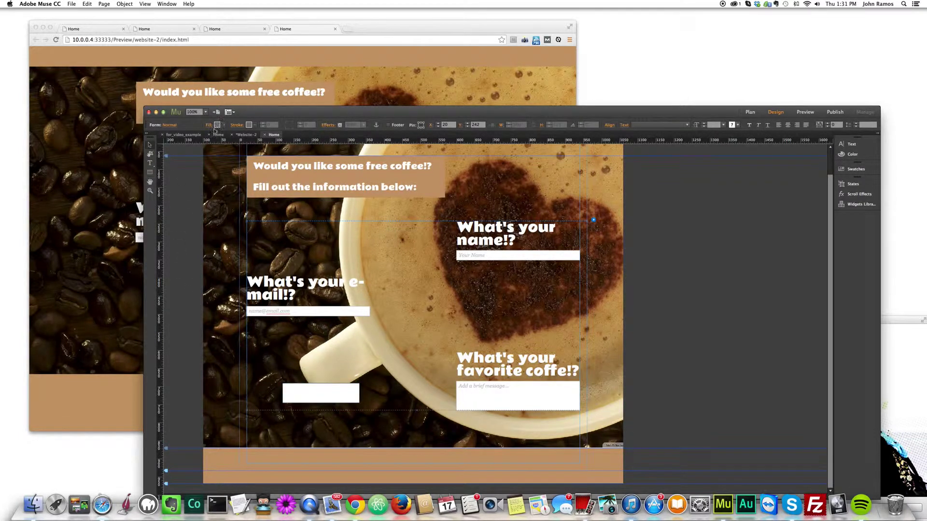
left_click(290, 400)
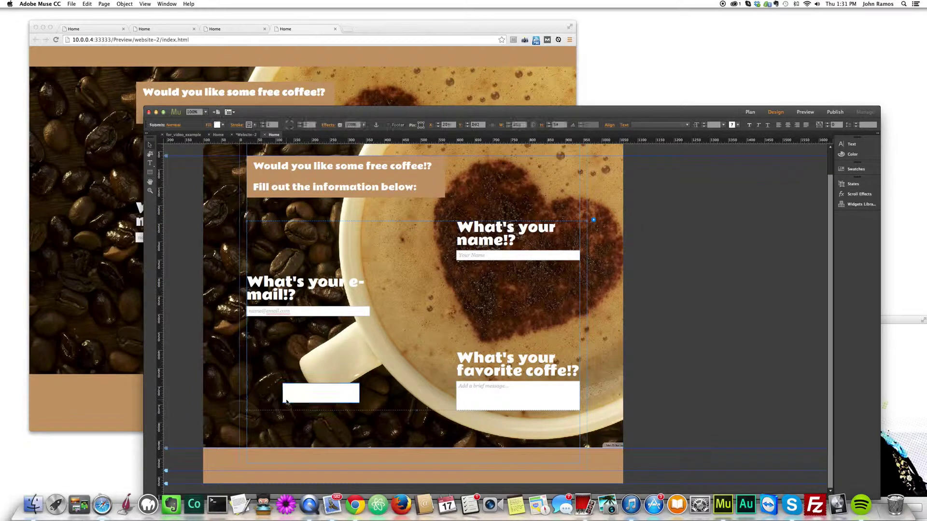
left_click(209, 126)
left_click(236, 177)
left_click(322, 192)
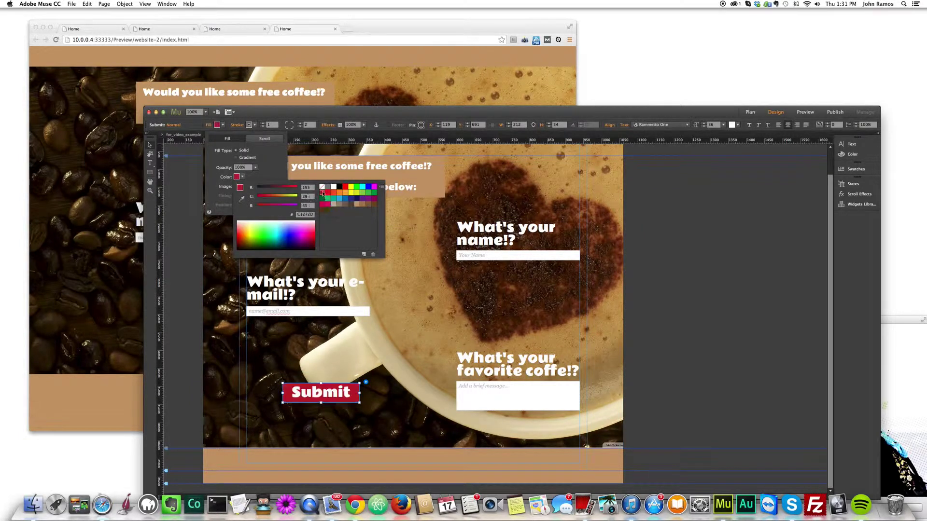
key("Escape")
Review the Submit button's available states and deselect the button
left_click(171, 125)
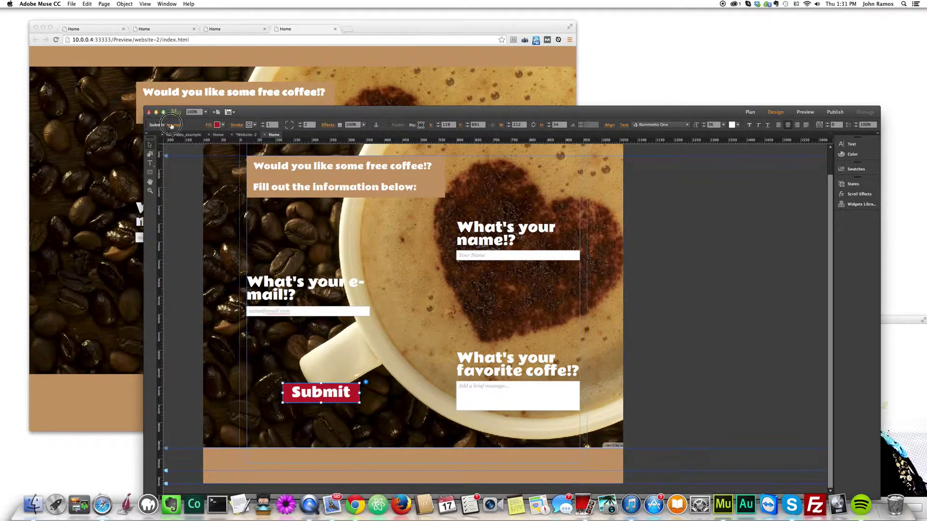
left_click(178, 154)
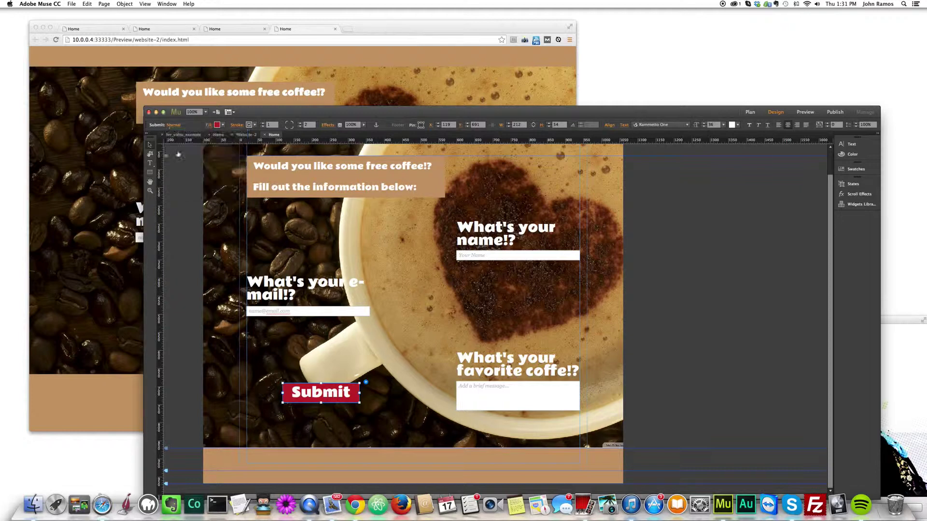
left_click(185, 242)
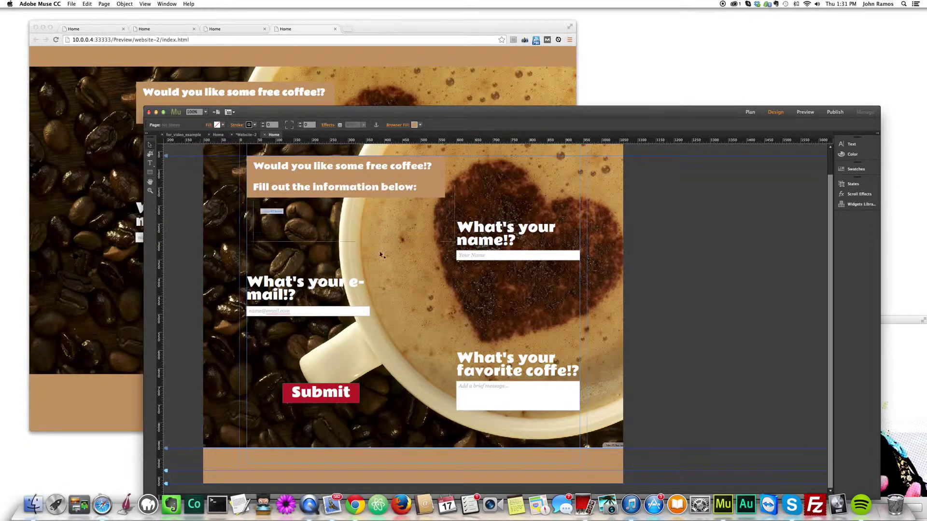
Examine the e-mail form field's states, including Focus and Error
left_click(338, 305)
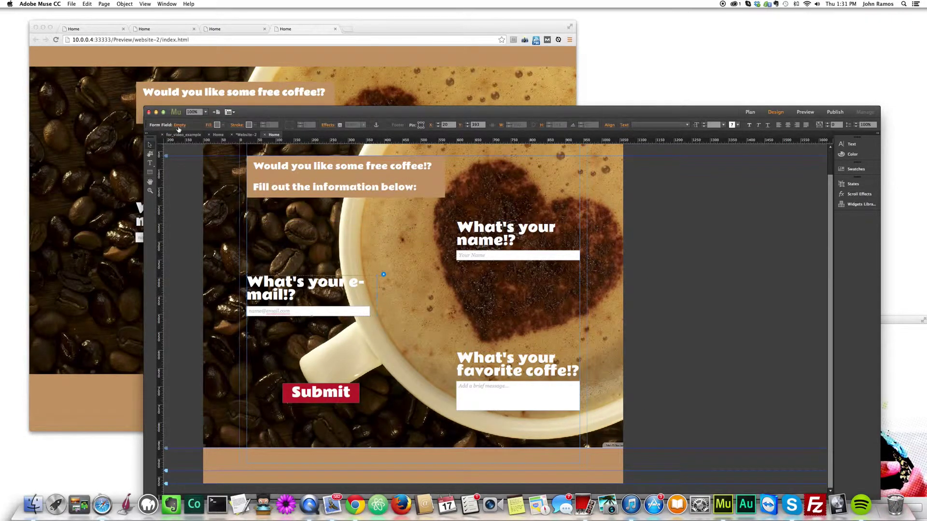
left_click(179, 125)
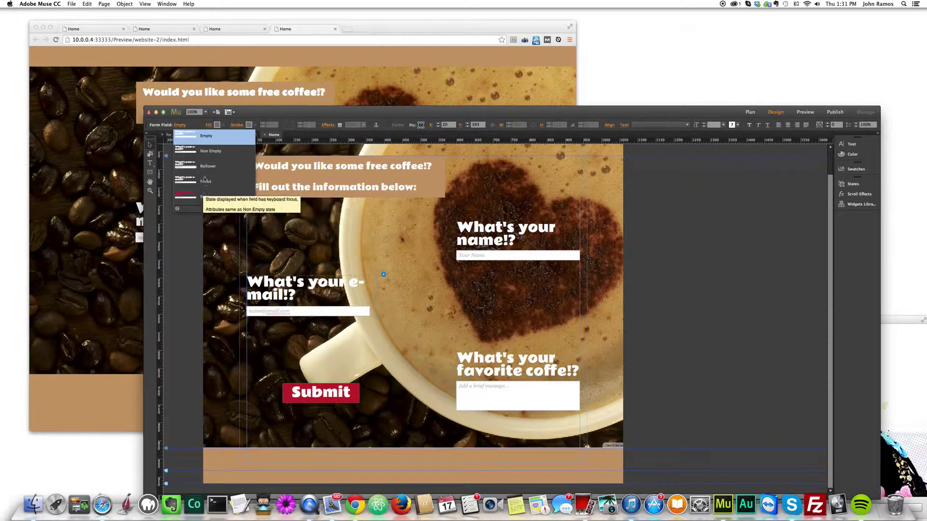
left_click(191, 242)
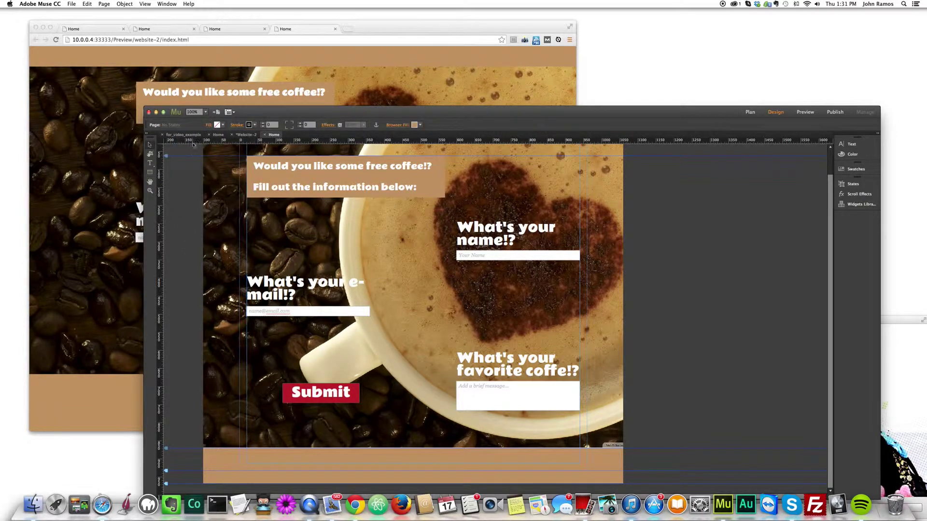
left_click(282, 292)
left_click(282, 292)
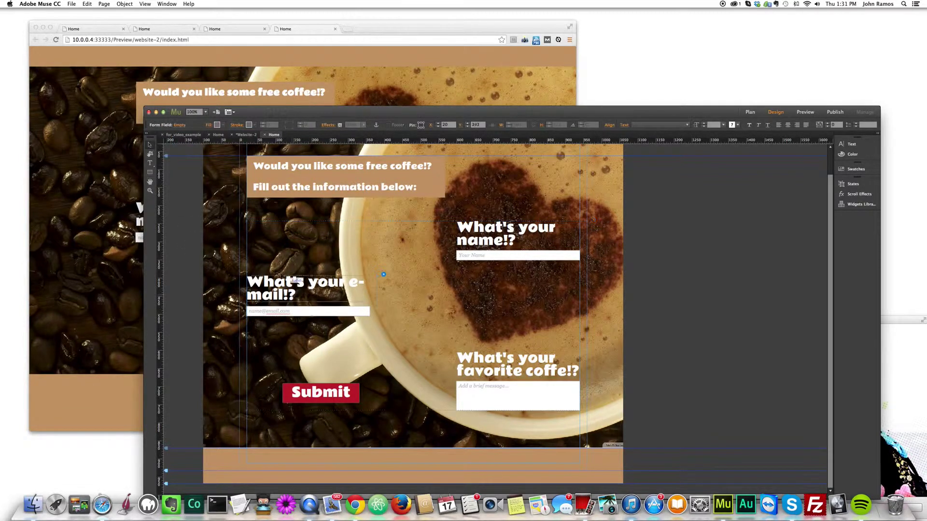
left_click(181, 125)
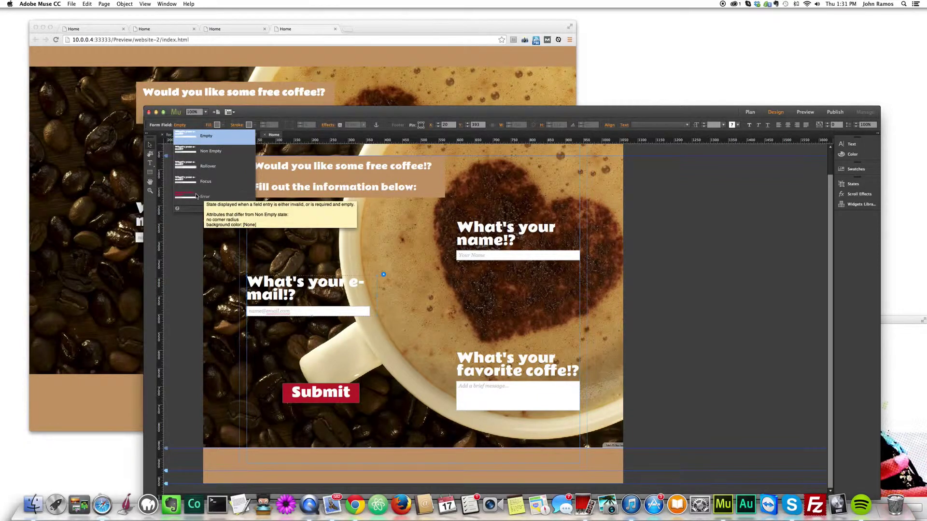
Switch to the browser preview, submit the empty form, dismiss the alert and check which fields show the Error state
left_click(86, 231)
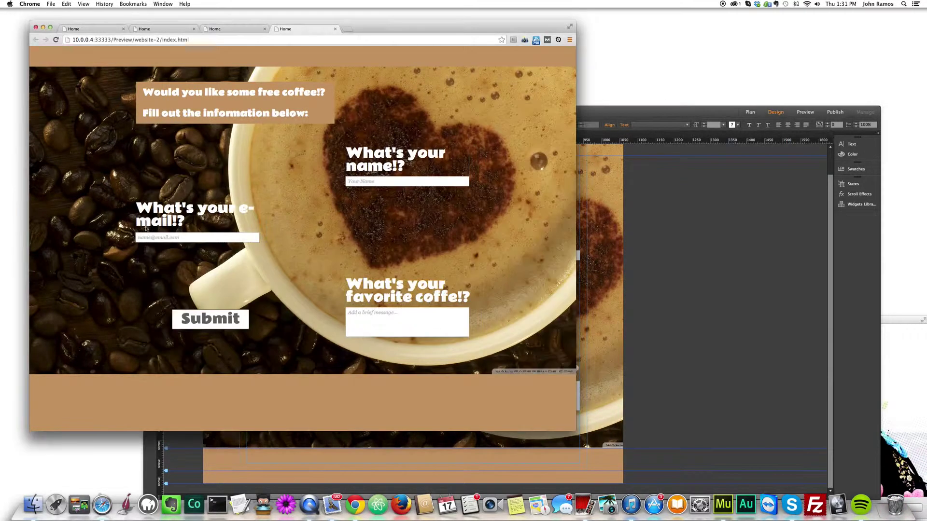
left_click(210, 322)
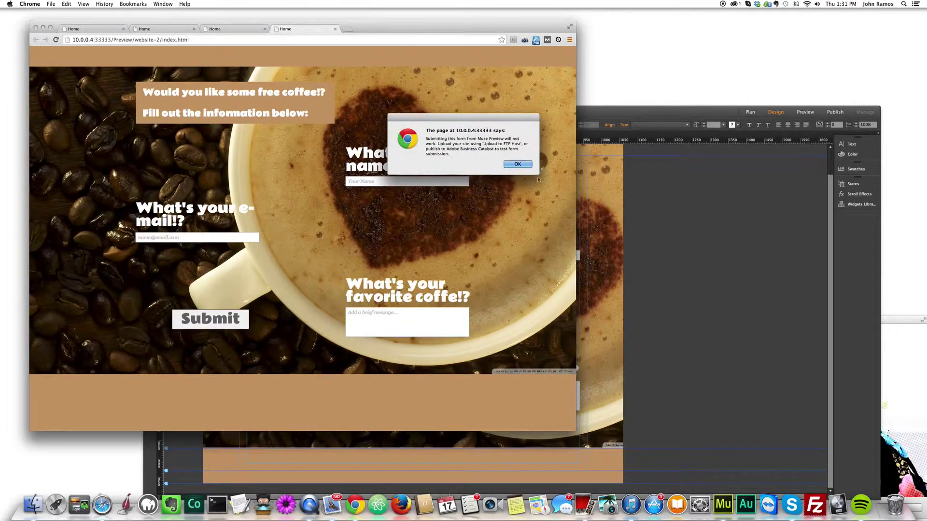
left_click(518, 163)
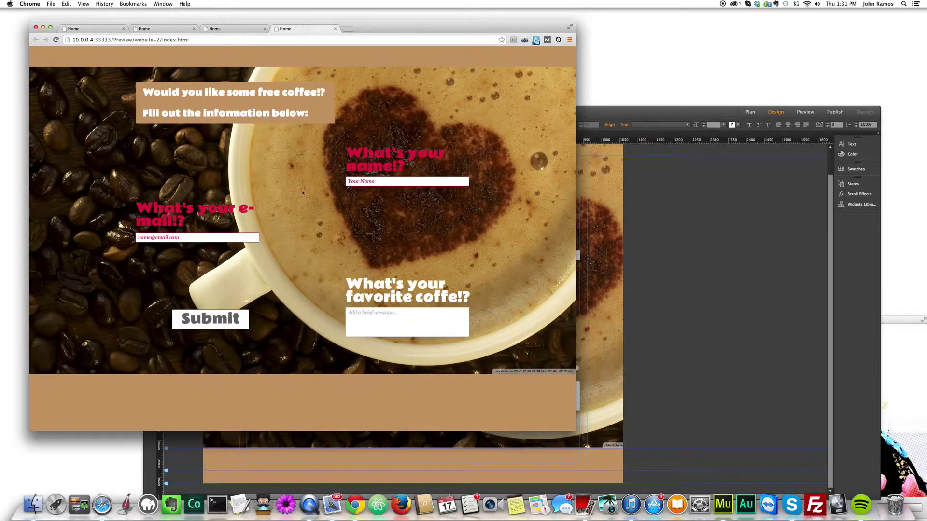
left_click(407, 322)
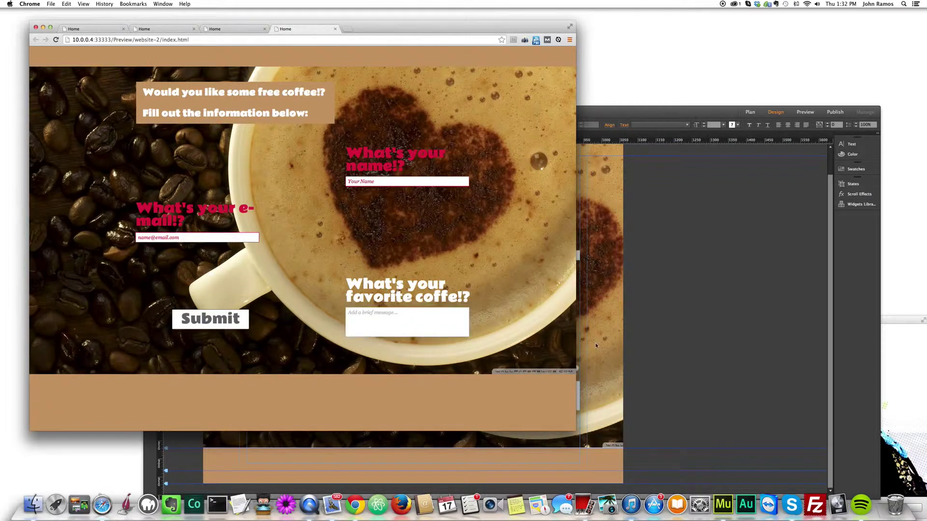
Return to Adobe Muse and turn on Require Entry for the favorite-coffee message field
left_click(612, 339)
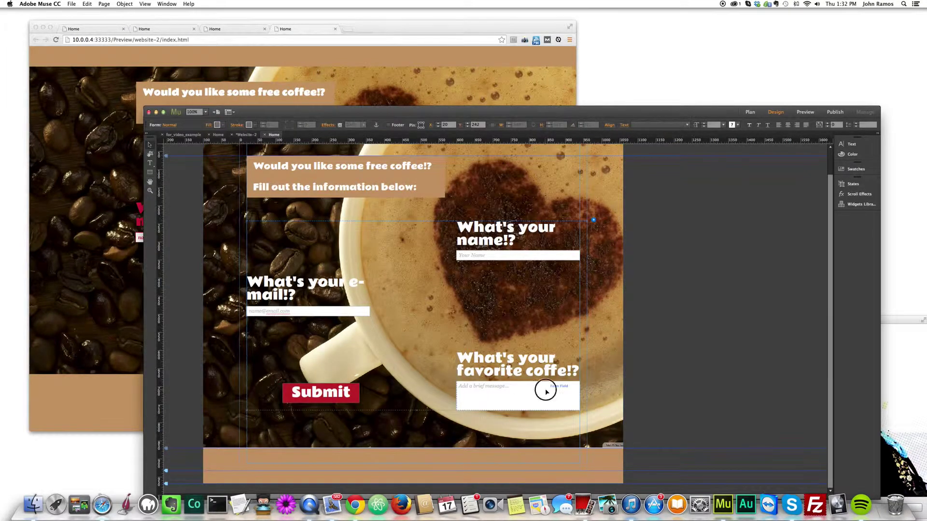
left_click(593, 351)
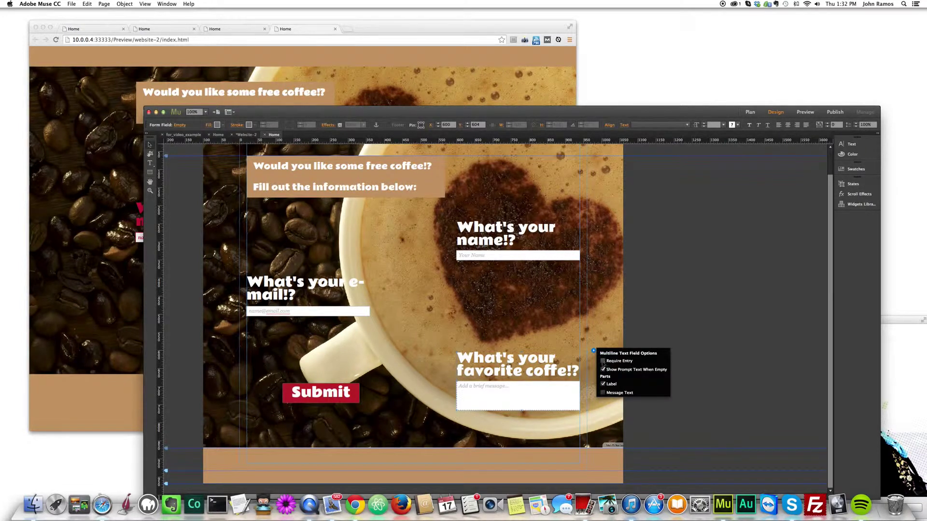
left_click(603, 362)
left_click(657, 319)
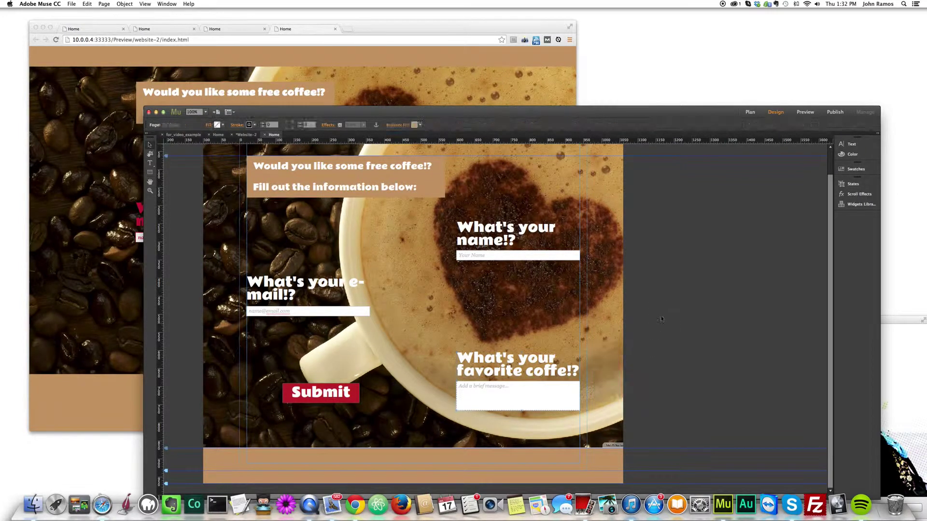
Preview the updated page in the browser and submit the empty form to test the required message field
key("super+shift+e")
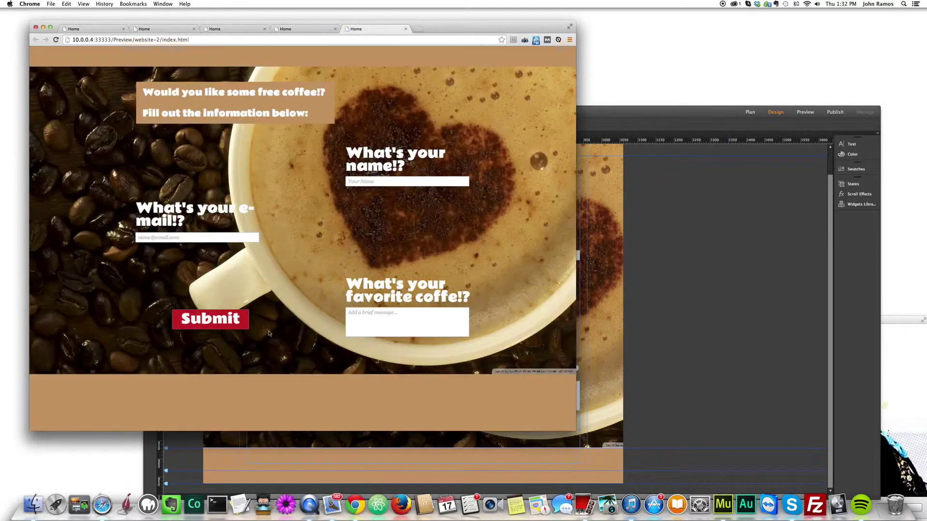
left_click(212, 319)
left_click(532, 166)
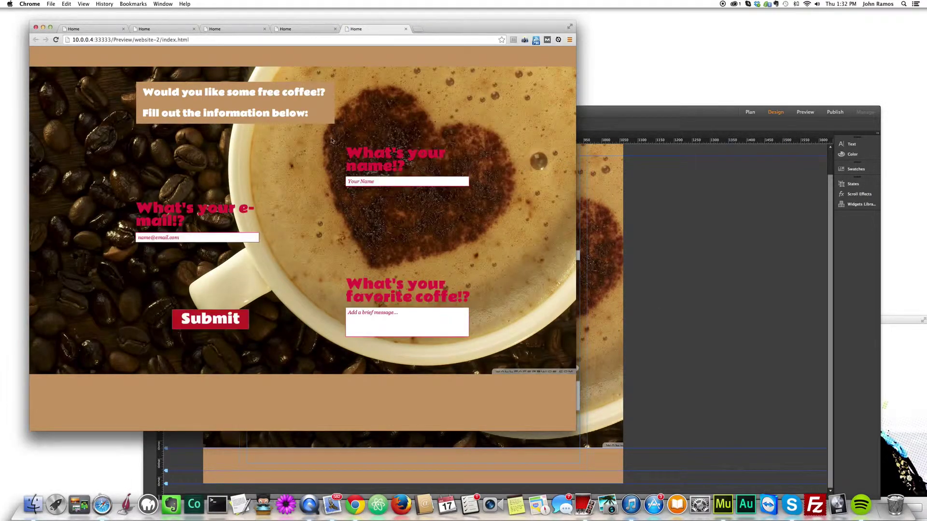
Check the three form fields' Error state, reload the browser preview, resubmit the empty form and dismiss the alert
left_click(391, 323)
left_click(218, 250)
left_click(388, 180)
left_click(56, 40)
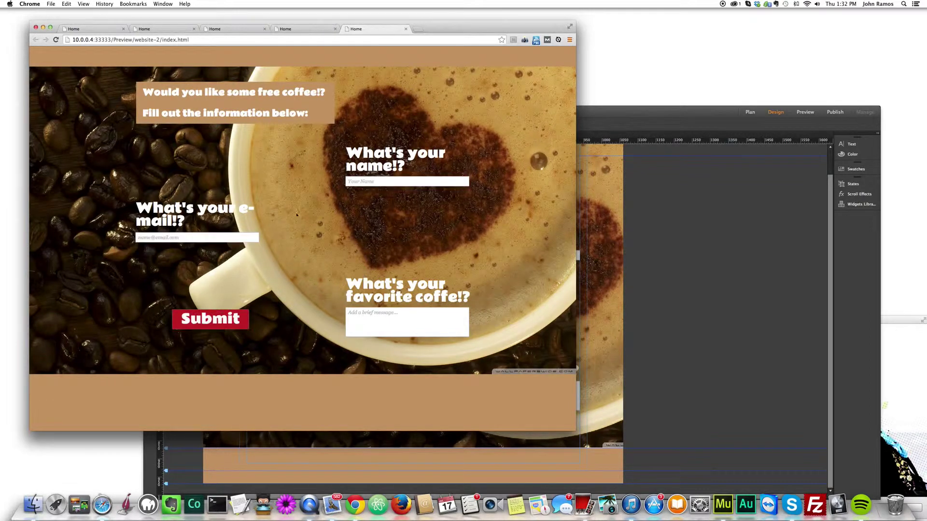
left_click(213, 322)
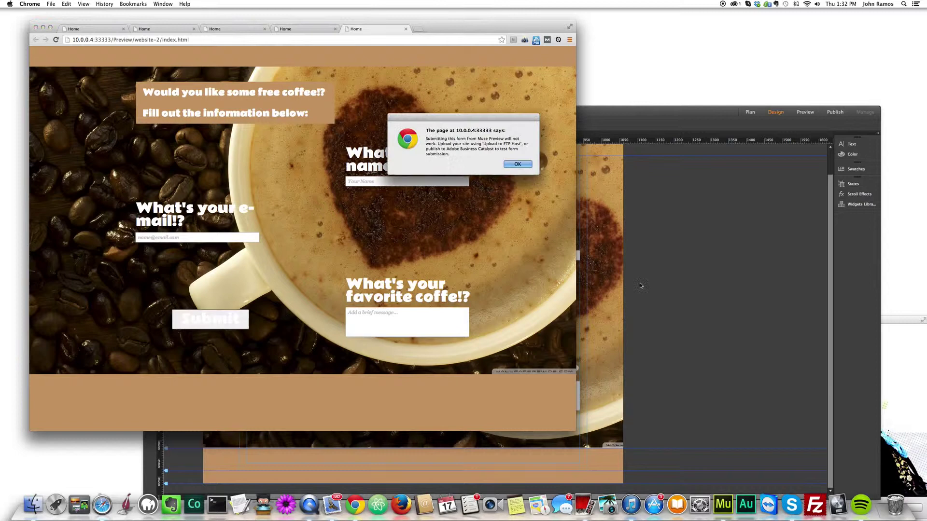
left_click(521, 165)
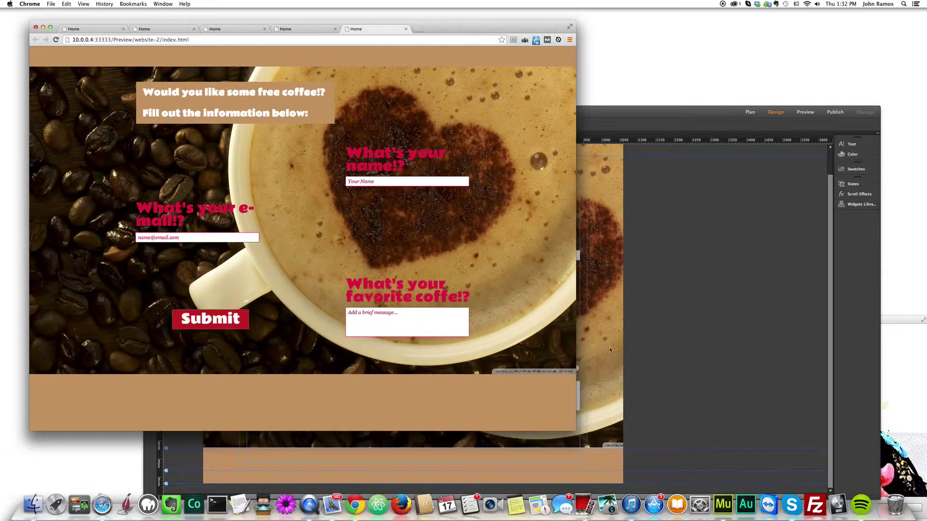
Return to Adobe Muse and give the Submit button's Mouse Down state a yellow fill
left_click(357, 451)
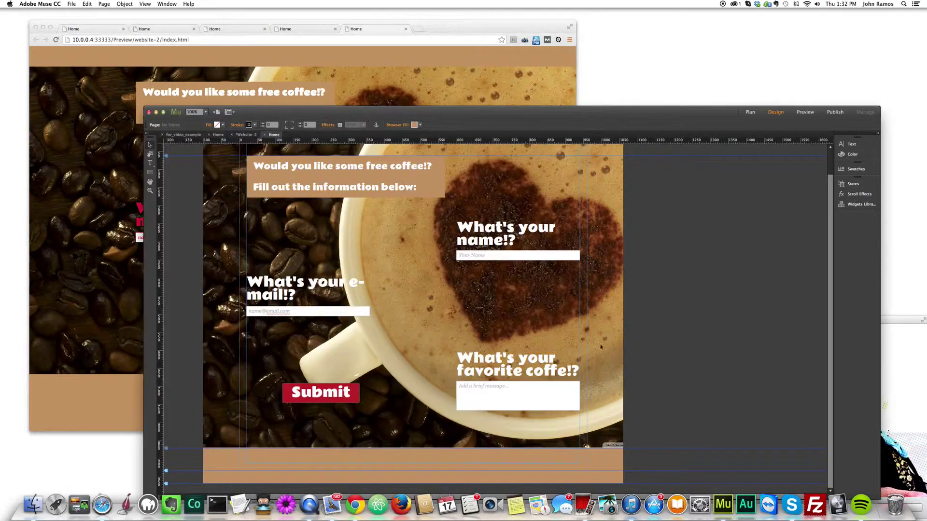
left_click(330, 399)
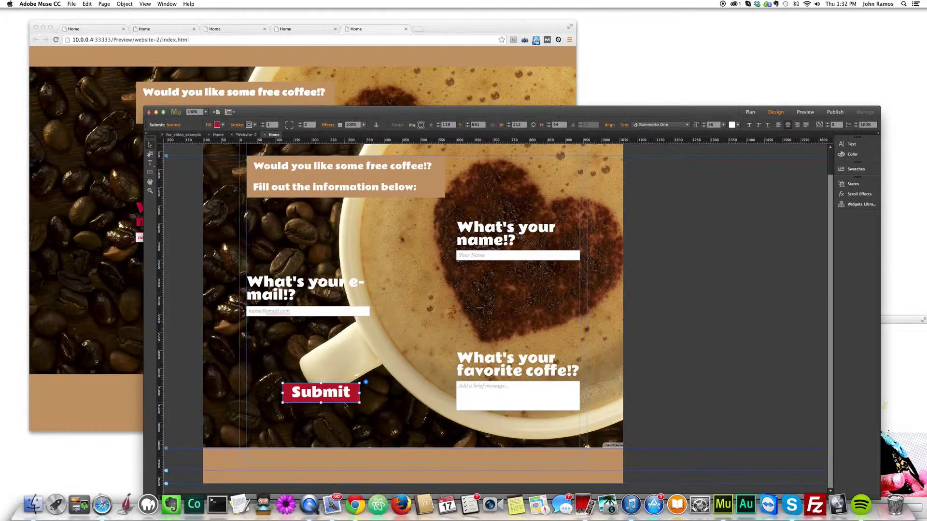
left_click(180, 125)
left_click(193, 167)
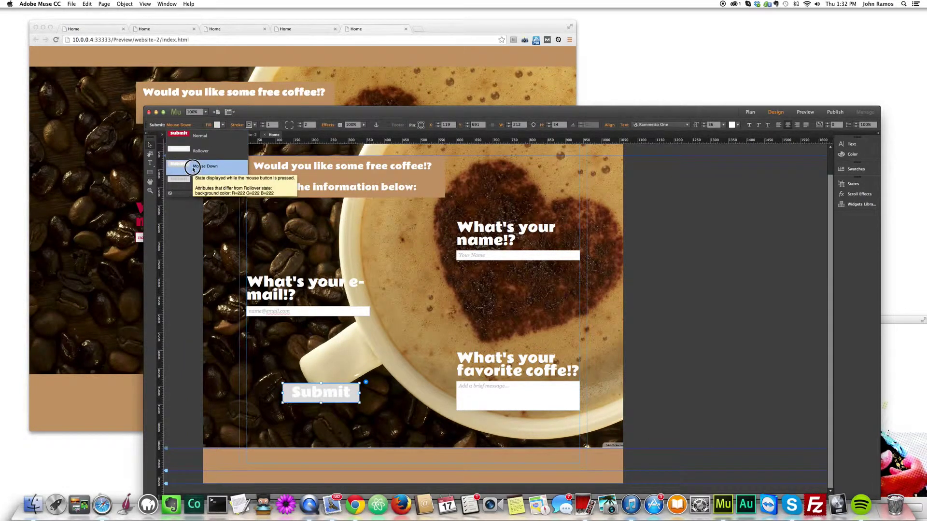
left_click(216, 125)
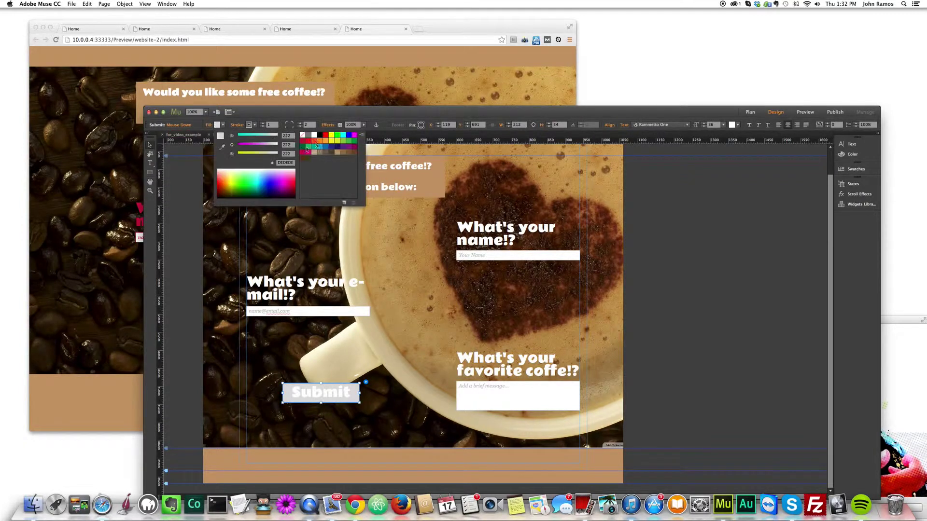
left_click(332, 141)
left_click(170, 273)
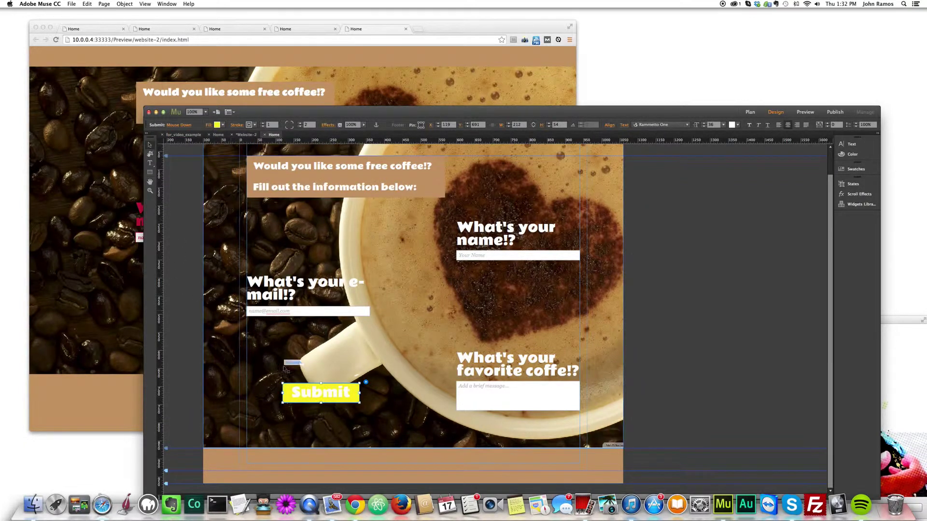
Give the Submit button's Submit in Progress state a green fill
left_click(183, 126)
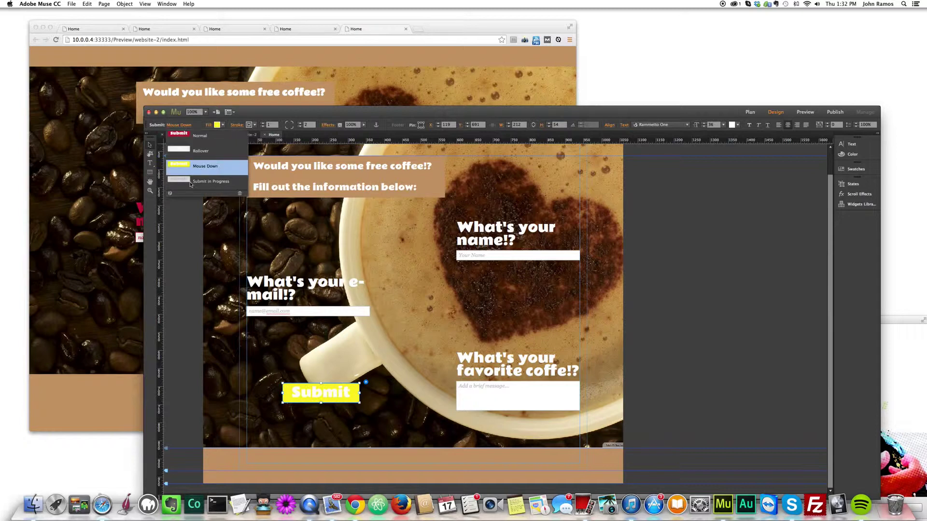
left_click(180, 182)
left_click(219, 125)
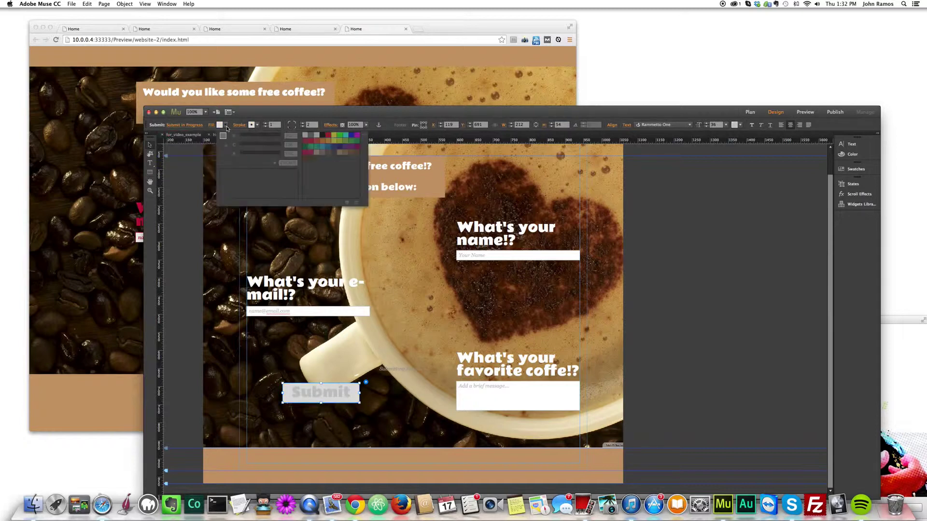
left_click(339, 141)
Set the Submit button's label text to white (#FFFFFF) in the Submit in Progress state and deselect the button
left_click(299, 389)
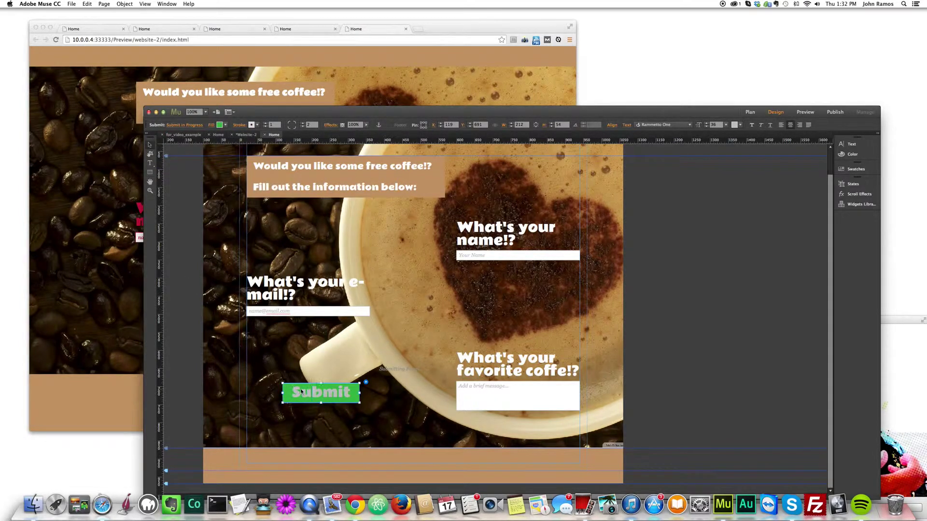
double_click(300, 389)
left_click_drag(292, 391, 351, 392)
left_click(306, 125)
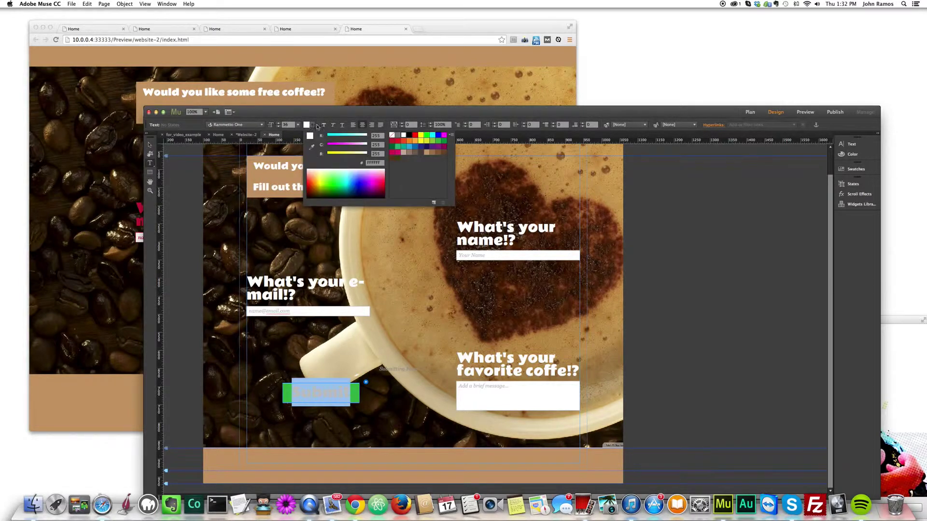
left_click(150, 145)
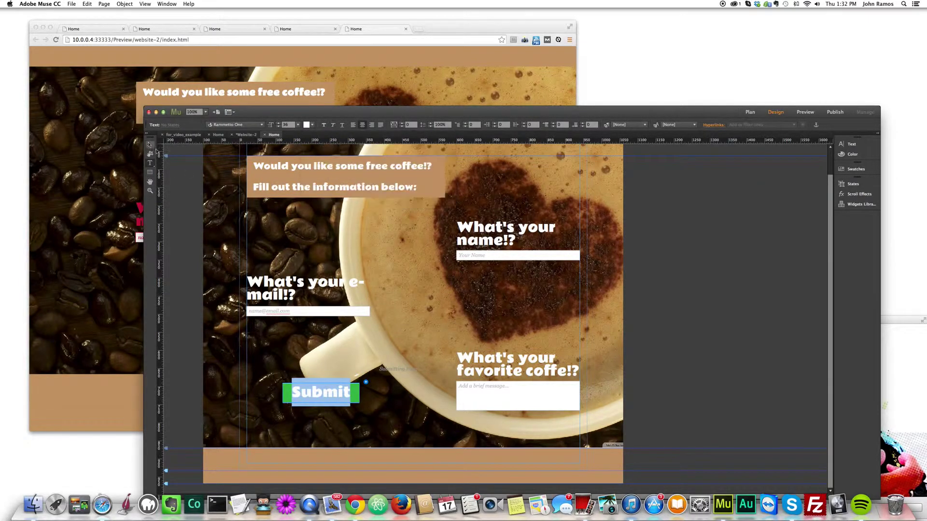
left_click(149, 145)
left_click(191, 186)
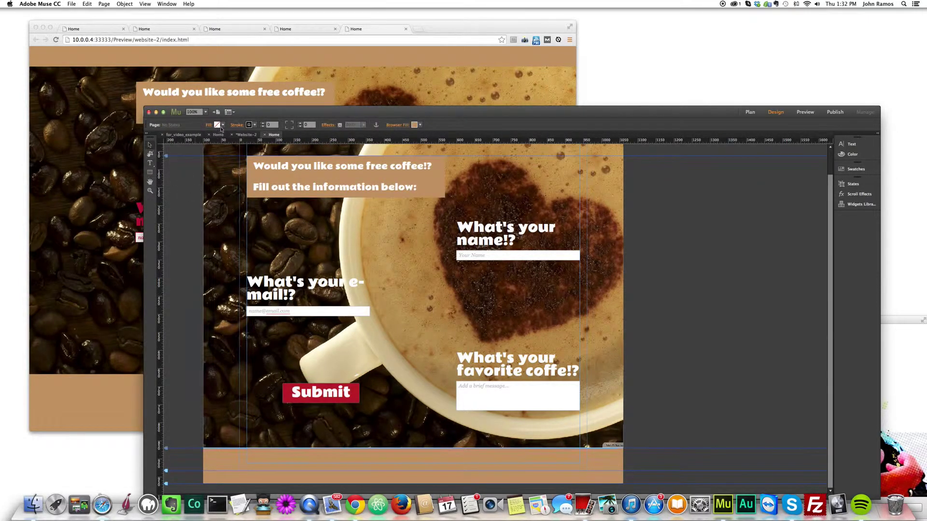
Set the fill of the Submit button's Rollover state to red (#C1272D)
left_click(304, 400)
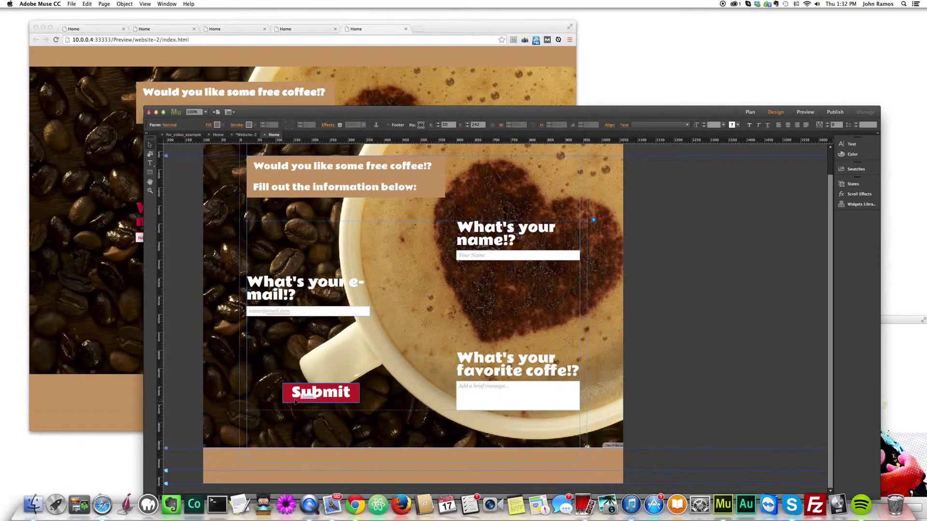
left_click(173, 125)
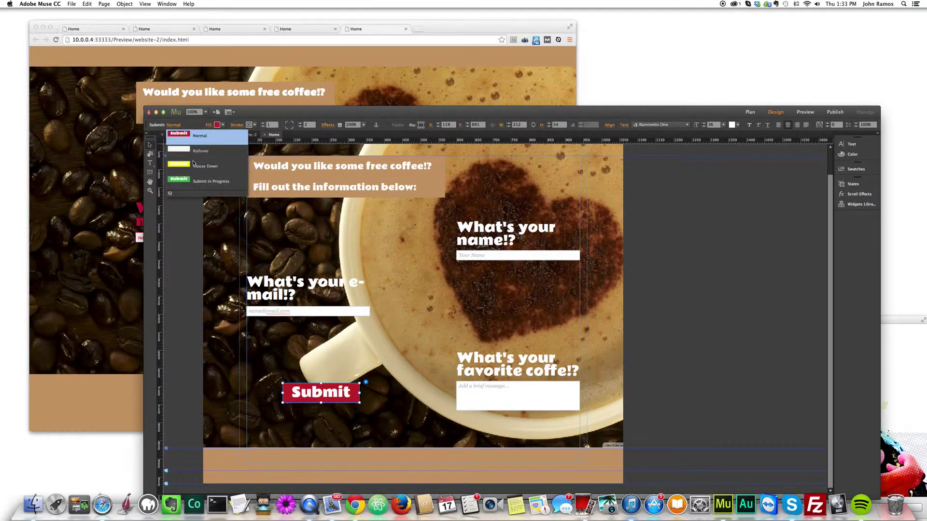
left_click(189, 152)
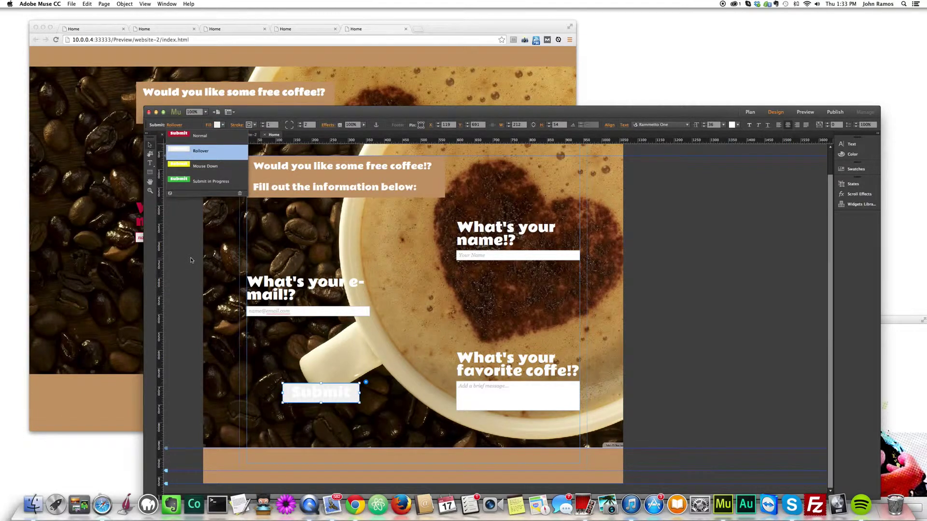
left_click(217, 125)
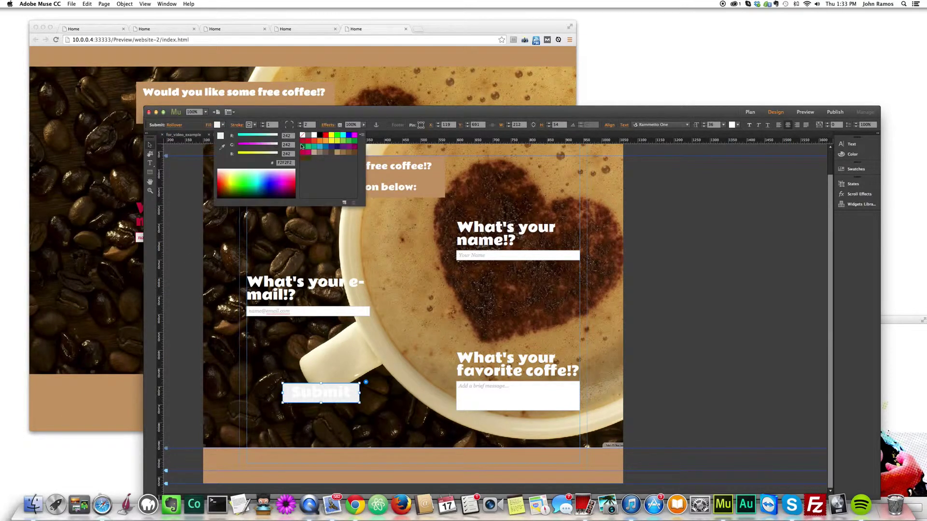
left_click(303, 144)
left_click(179, 209)
left_click(175, 125)
left_click(179, 128)
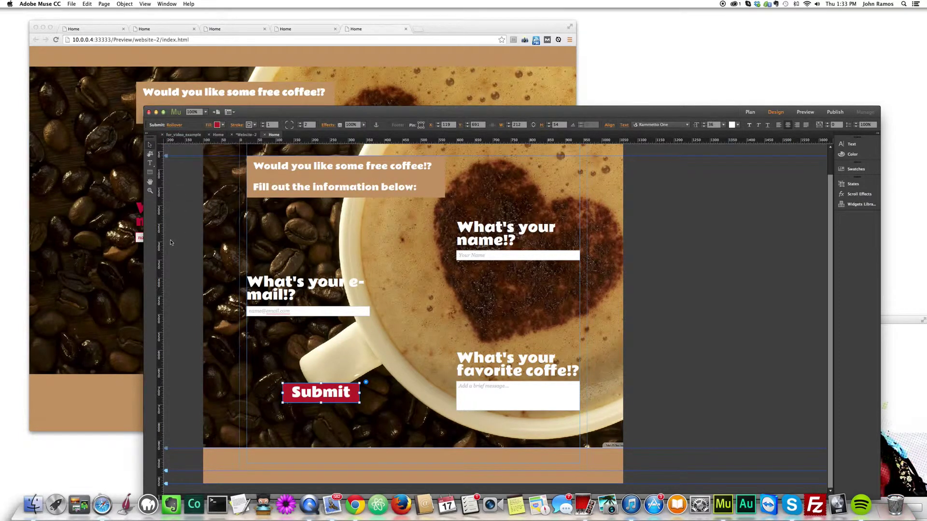
Preview the page in the browser, submit the empty form, dismiss the alert and reload to check the restyled Submit button
key("super+shift+e")
key("super+alt+e")
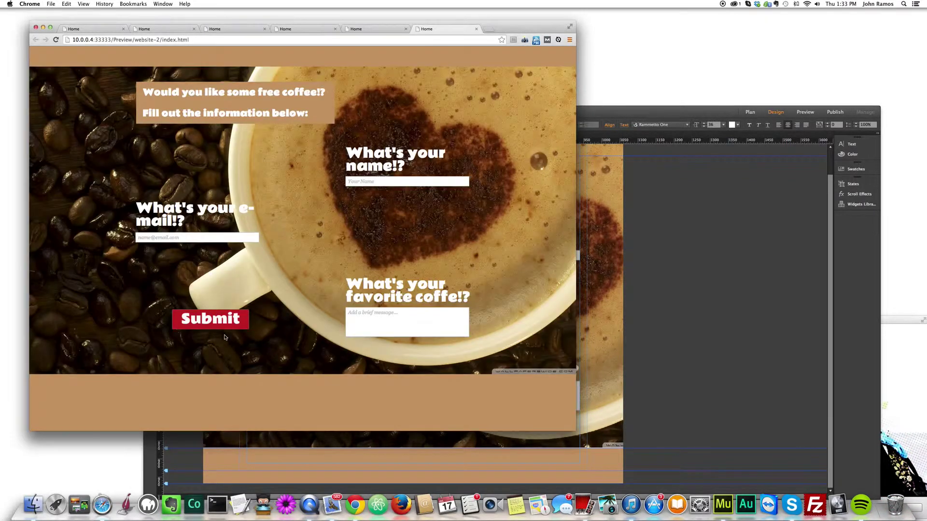
left_click(231, 317)
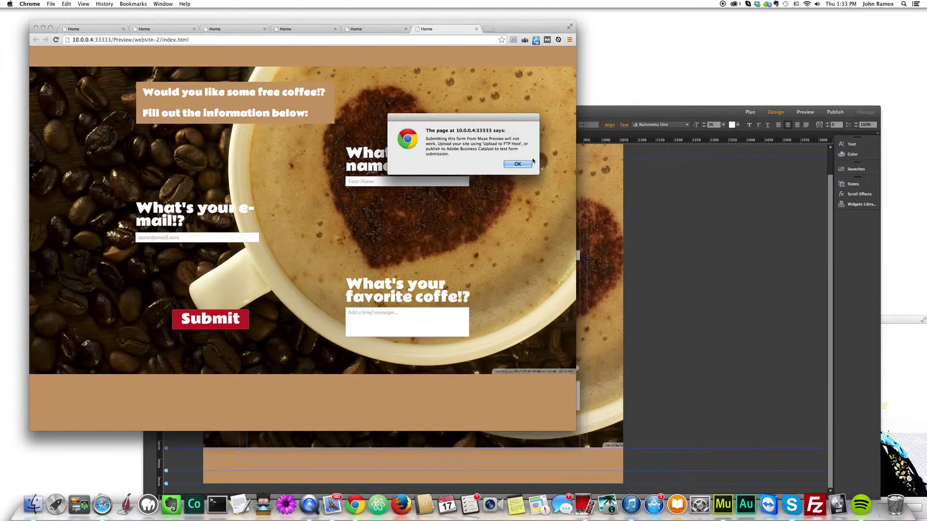
left_click(521, 163)
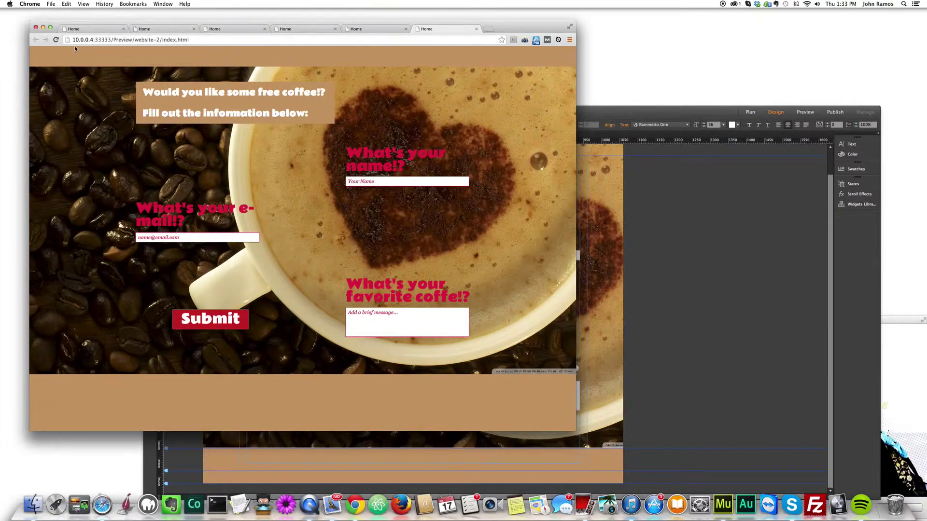
left_click(56, 39)
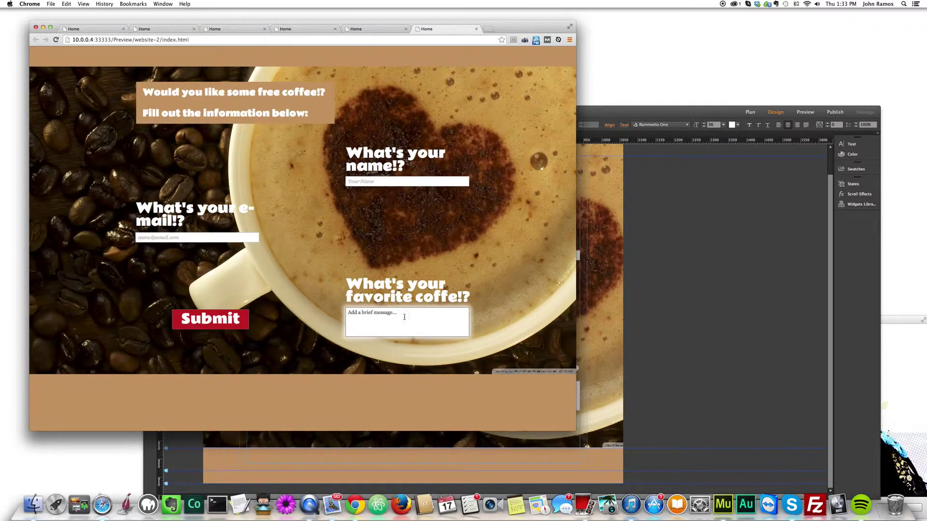
left_click(883, 320)
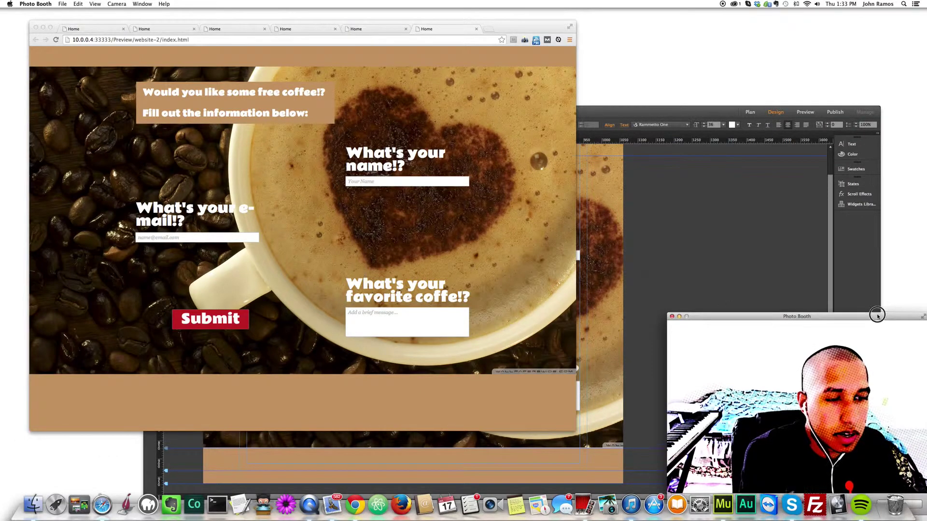
mouse_move(877, 315)
left_mouse_down()
mouse_move(867, 300)
mouse_move(882, 313)
left_mouse_up()
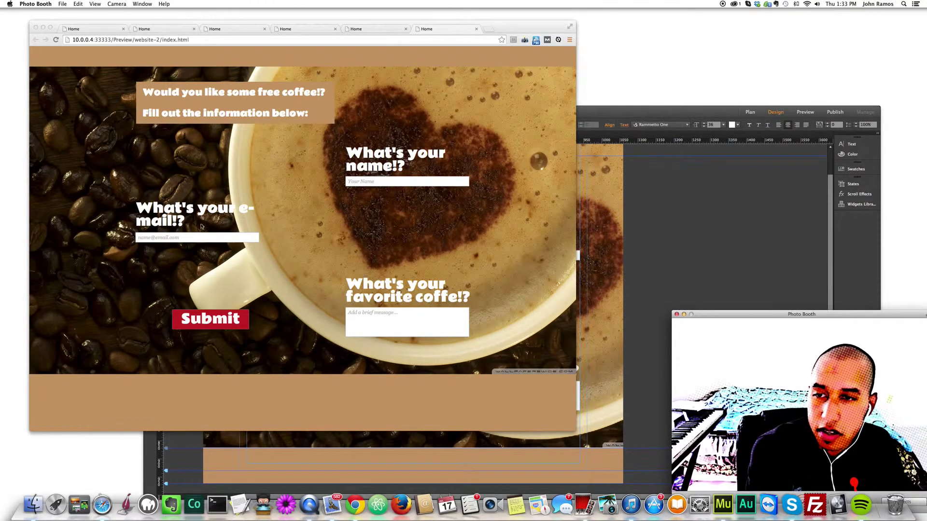